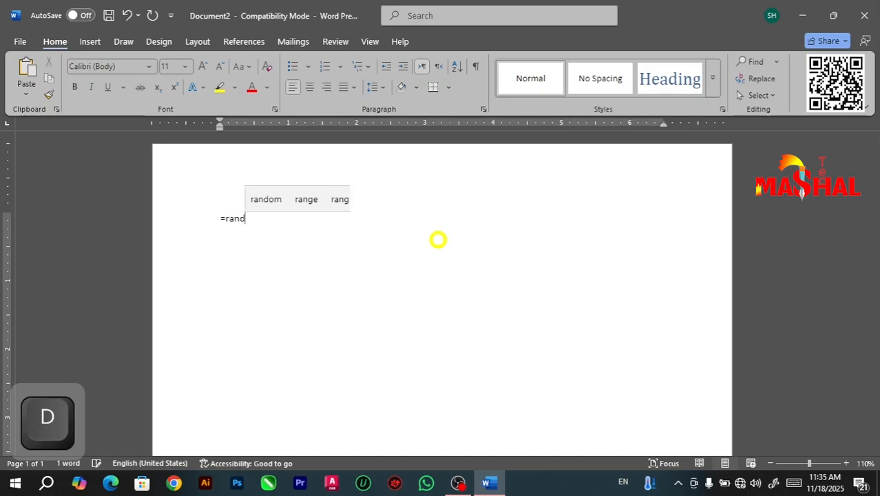
Step: Generate three sample paragraphs in the blank document with the =rand.old() formula
{"action": "type", "text": "old()"}
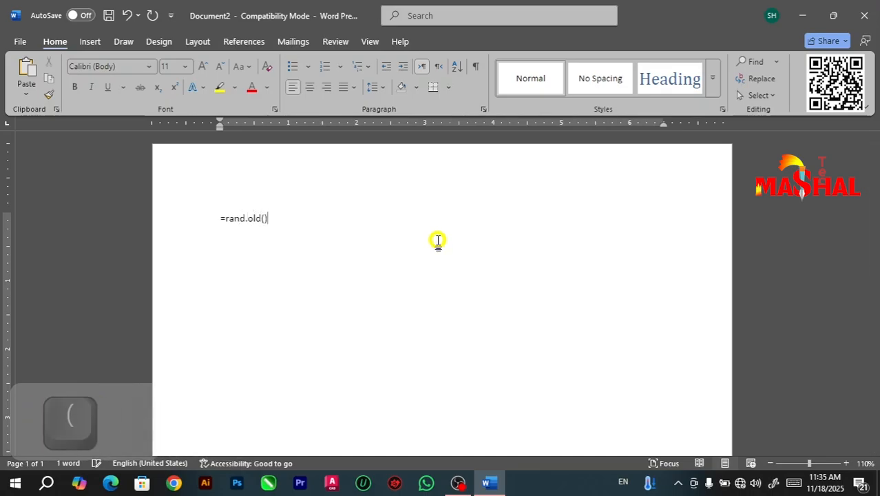
{"action": "key", "text": "Return"}
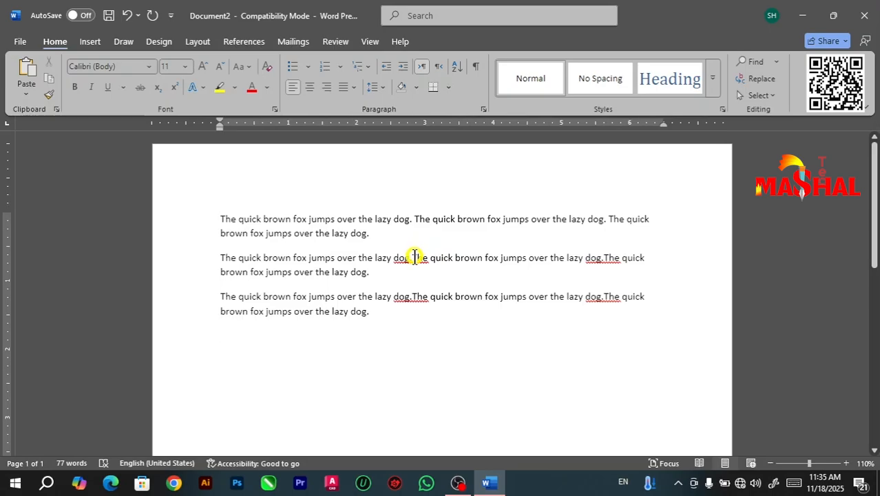
Step: Start saving the document, create a folder named "mashal tech" on the Desktop, and open it as the save location
{"action": "left_click", "coordinate": [18, 41]}
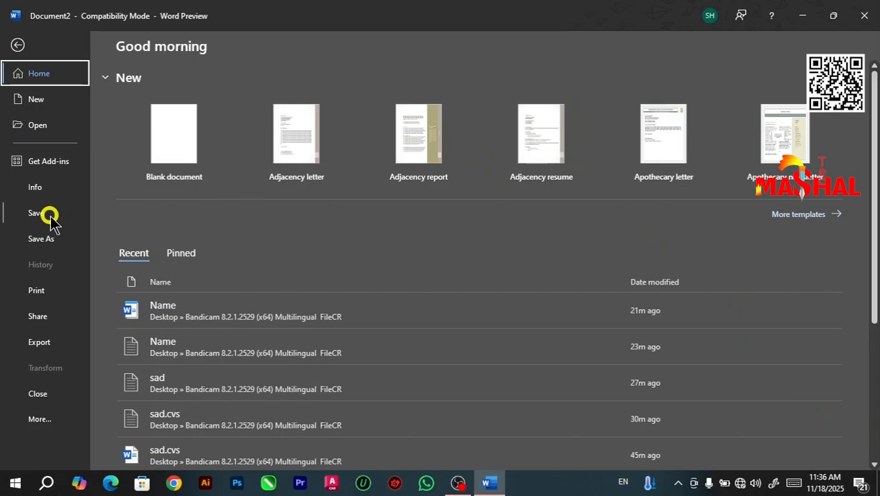
{"action": "left_click", "coordinate": [49, 215]}
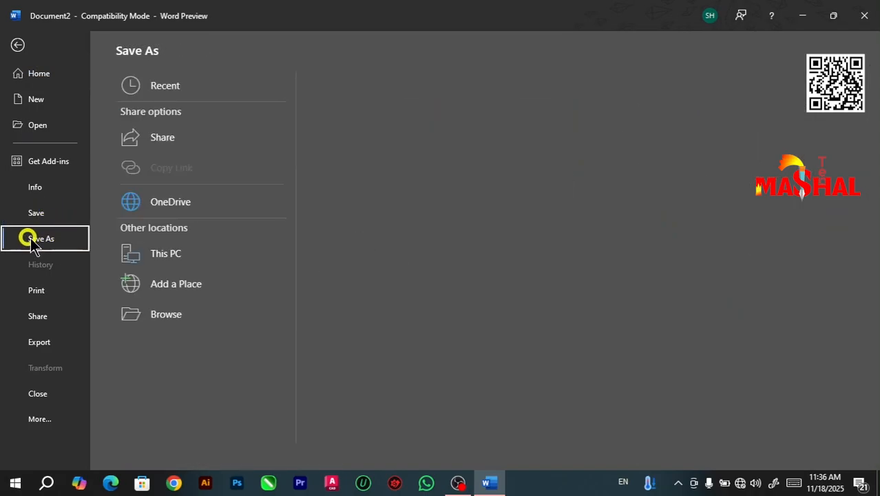
{"action": "left_click", "coordinate": [175, 319]}
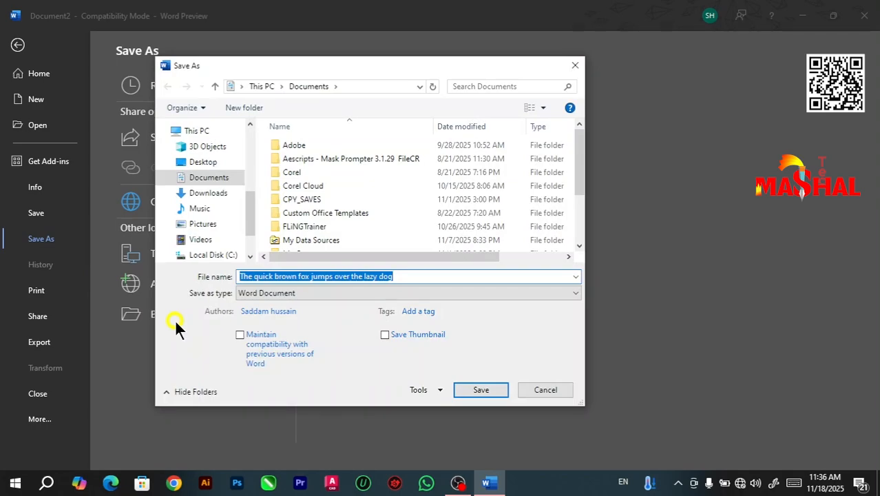
{"action": "left_click", "coordinate": [206, 164]}
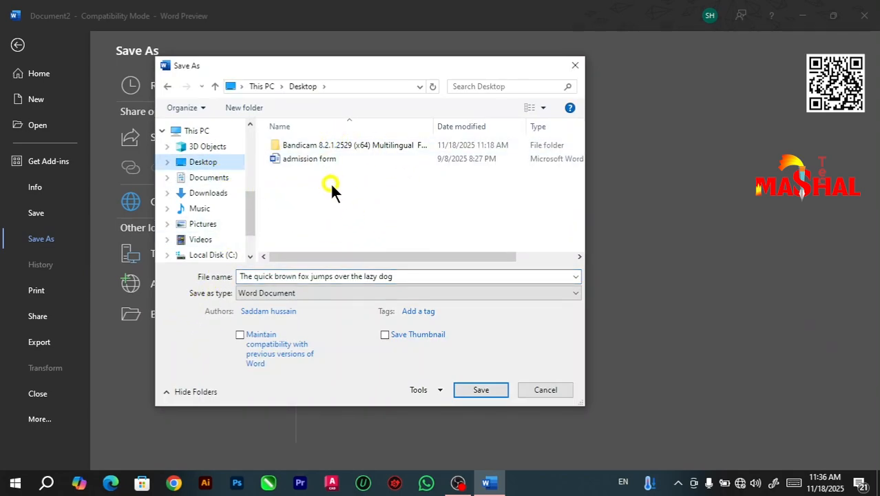
{"action": "left_click", "coordinate": [323, 200]}
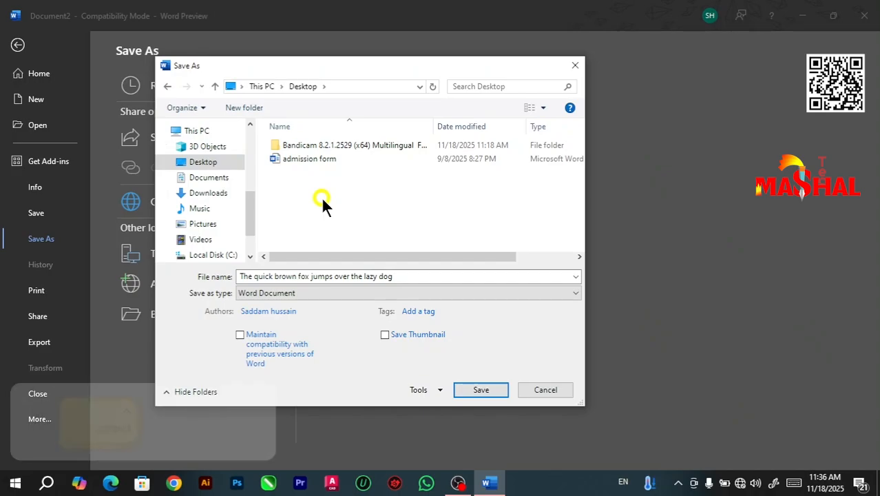
{"action": "key", "text": "ctrl+shift+n"}
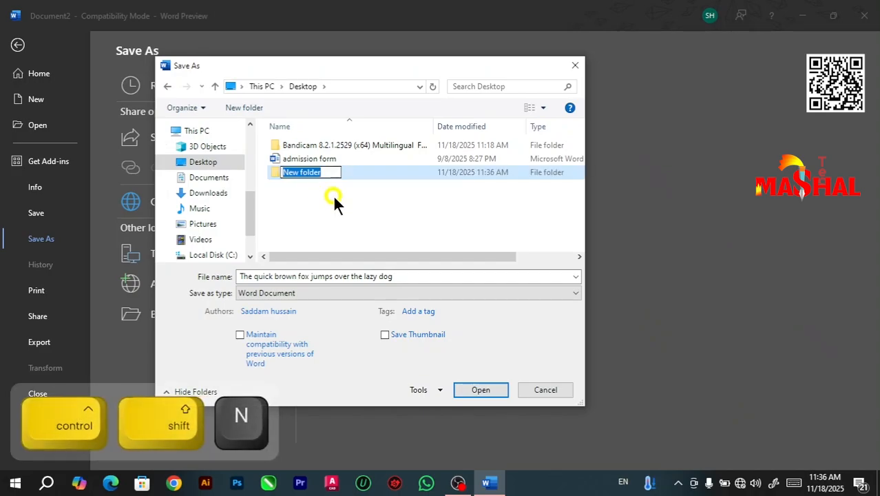
{"action": "type", "text": "mashal"}
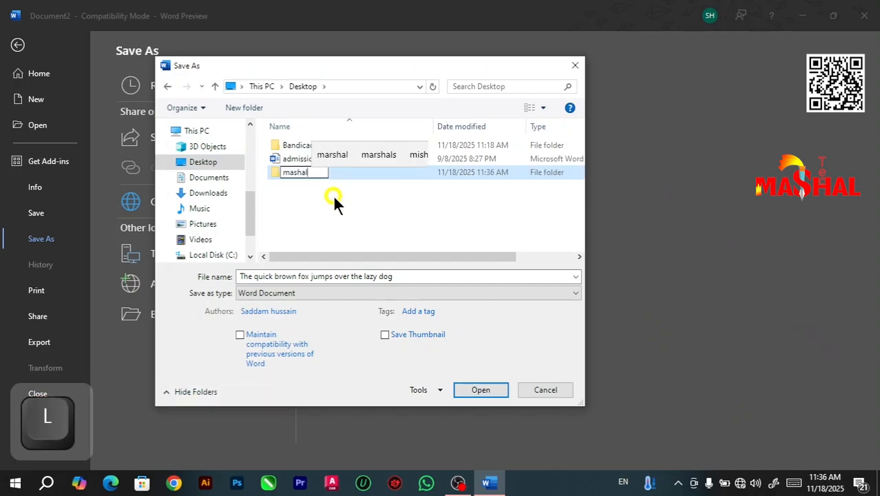
{"action": "type", "text": " tech"}
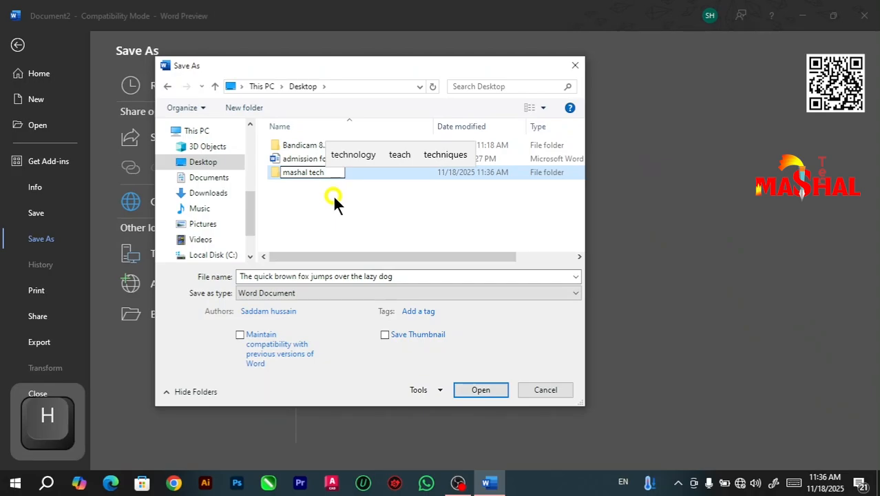
{"action": "key", "text": "Return"}
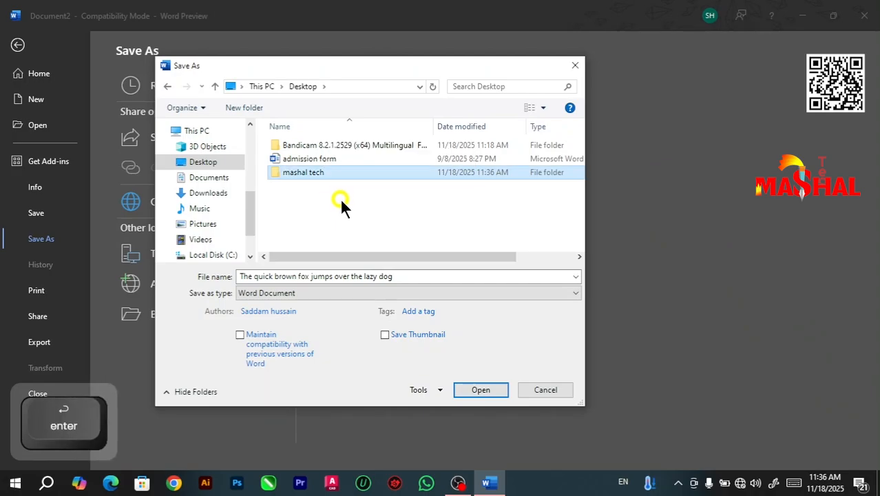
{"action": "double_click", "coordinate": [296, 172]}
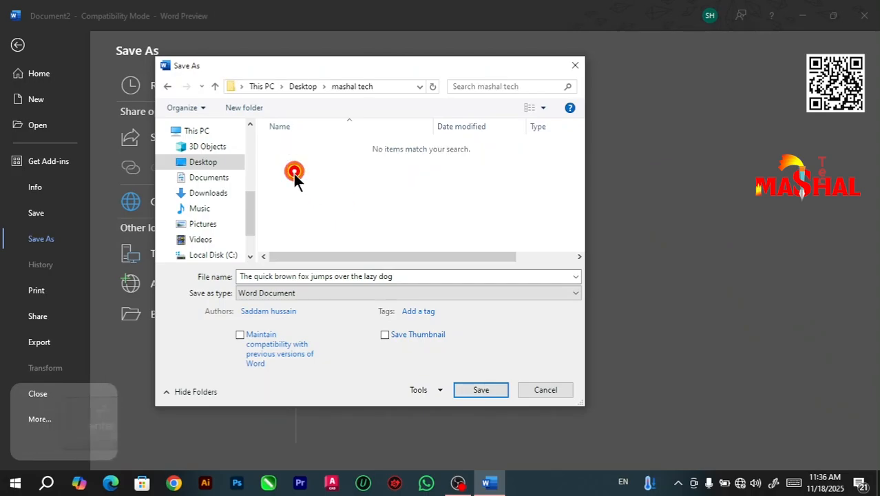
Step: Name the file "doc 1" and save it as a Word Document in the mashal tech folder
{"action": "left_click", "coordinate": [399, 281]}
{"action": "type", "text": "d"}
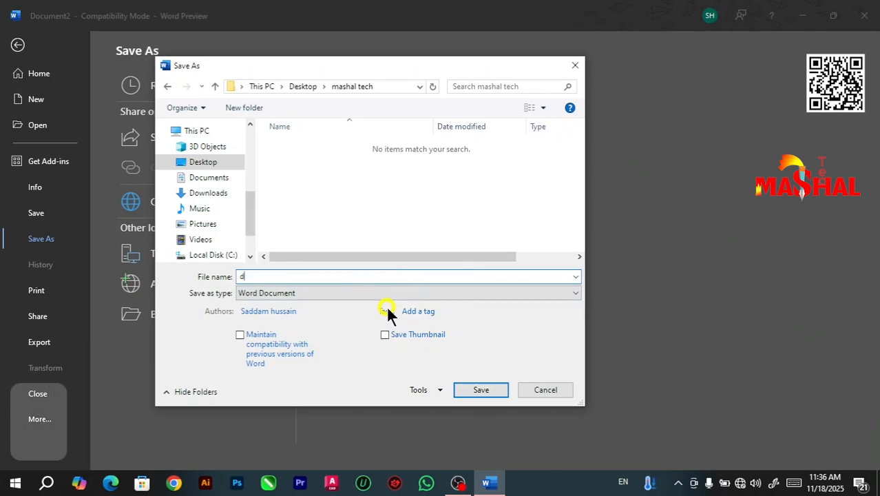
{"action": "type", "text": "oc 1"}
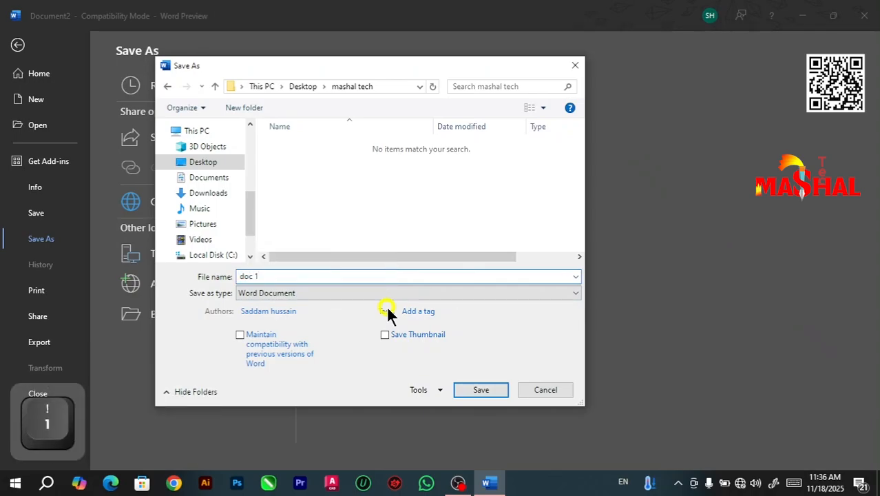
{"action": "left_click", "coordinate": [480, 390]}
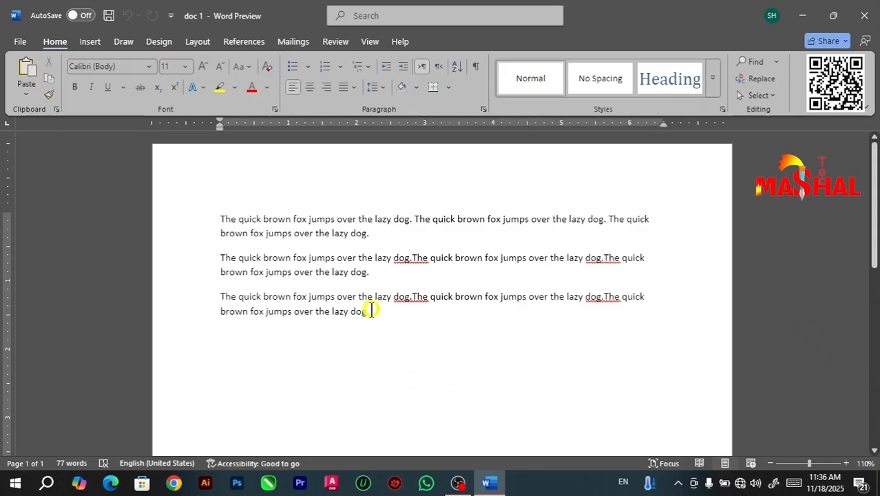
{"action": "key", "text": "Return"}
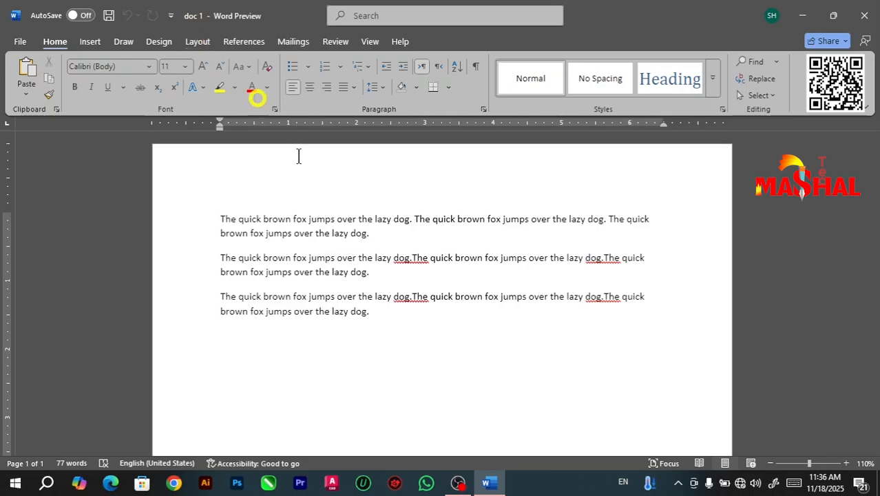
Step: Open the saved doc 1 file from the mashal tech folder on the desktop and dismiss the licence notice
{"action": "left_click_drag", "start_coordinate": [224, 219], "coordinate": [384, 313]}
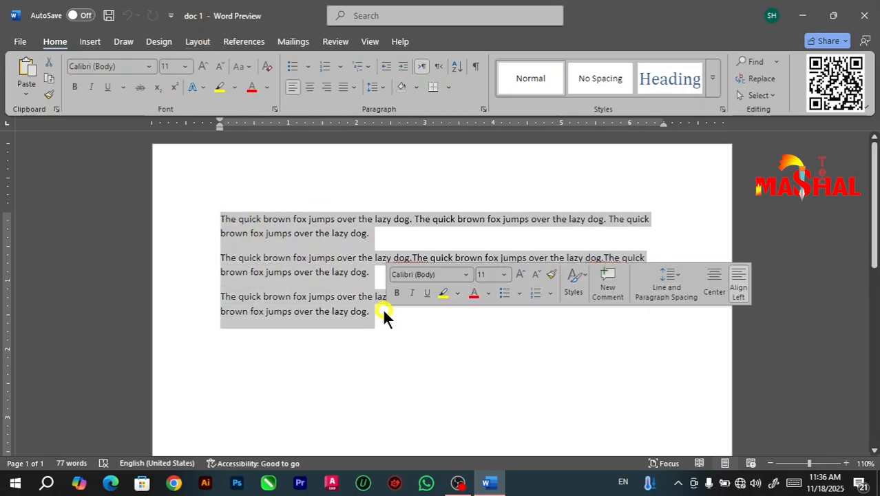
{"action": "left_click", "coordinate": [802, 15]}
{"action": "left_click", "coordinate": [631, 10]}
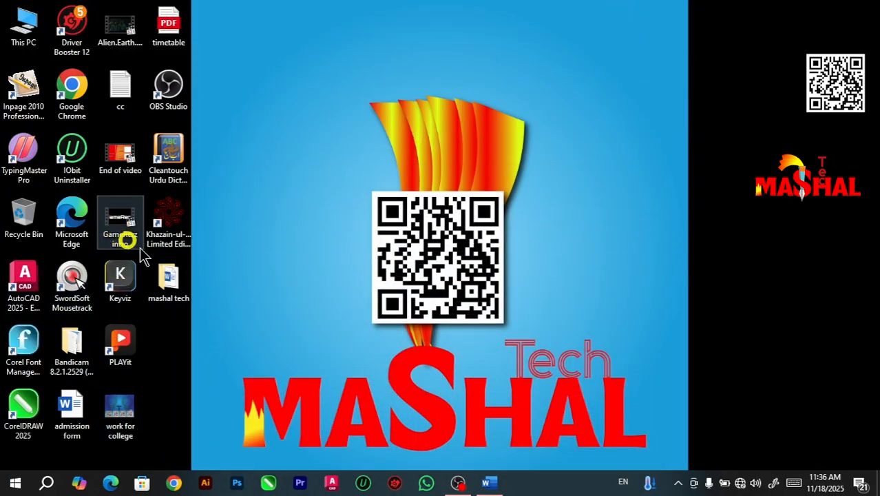
{"action": "double_click", "coordinate": [165, 300]}
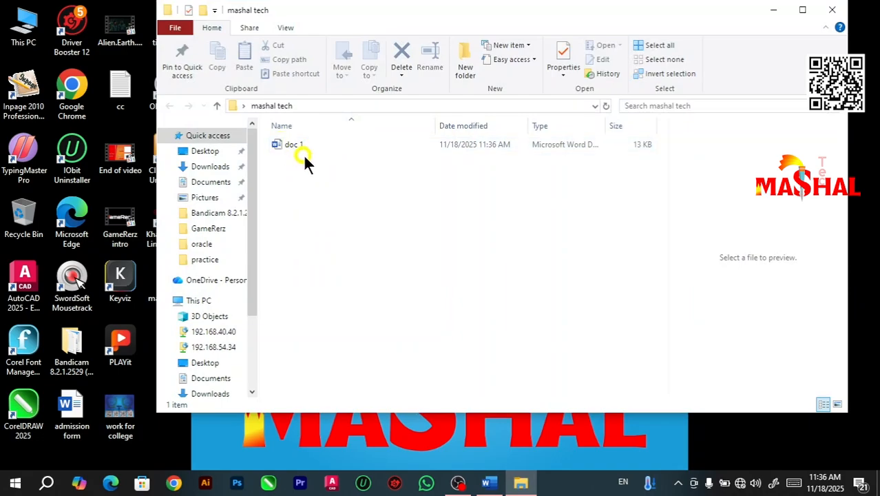
{"action": "left_click", "coordinate": [305, 146]}
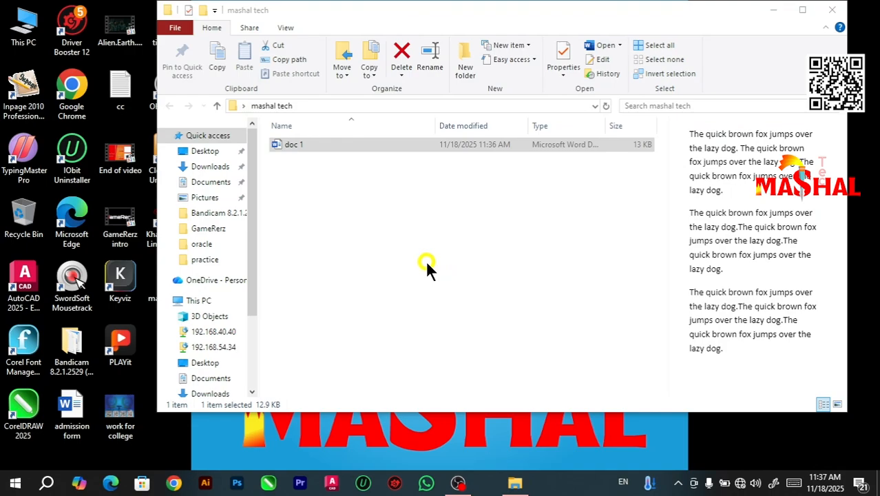
{"action": "double_click", "coordinate": [286, 141]}
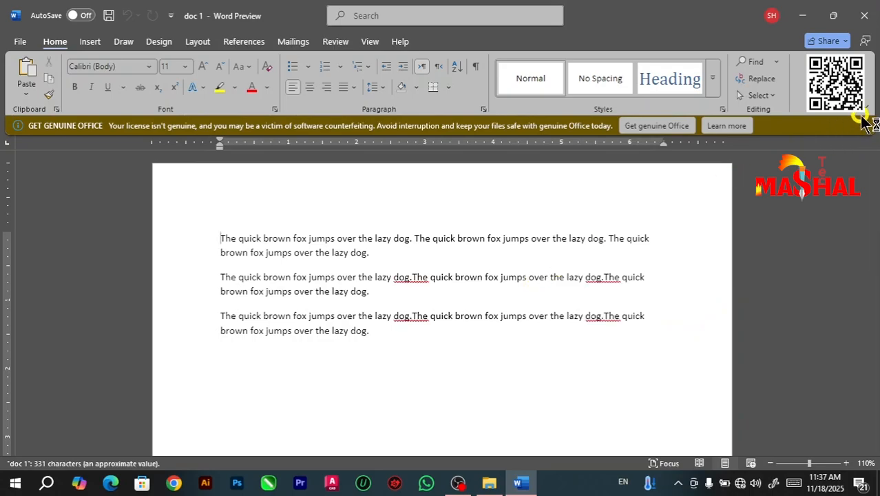
{"action": "left_click", "coordinate": [863, 126]}
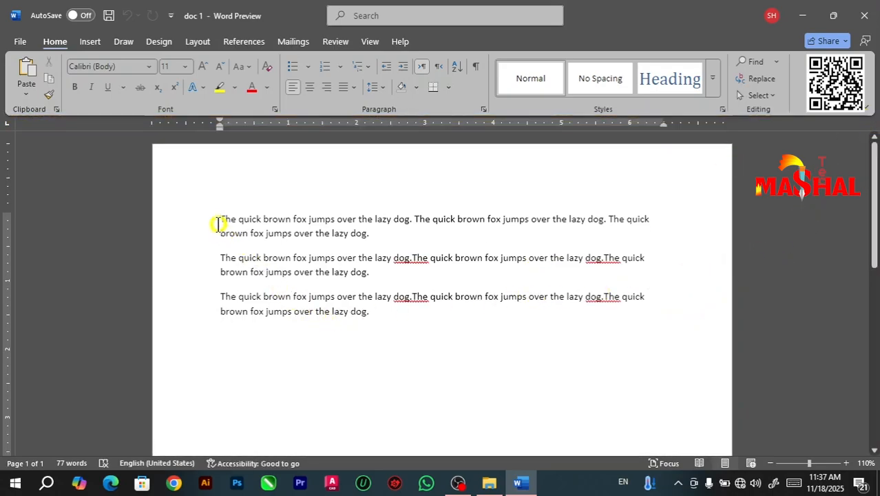
Step: Add the letters A, B, C and D on separate lines below the last paragraph
{"action": "left_click_drag", "start_coordinate": [222, 220], "coordinate": [365, 318]}
{"action": "left_click", "coordinate": [382, 325]}
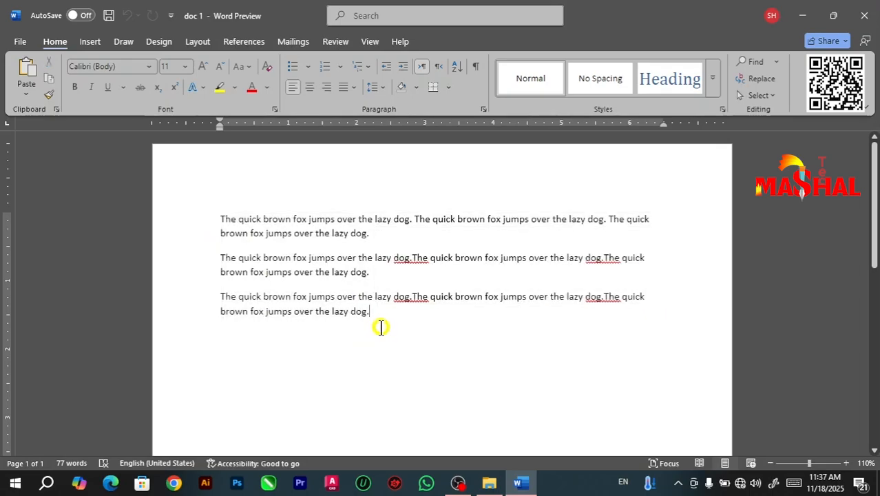
{"action": "key", "text": "Return"}
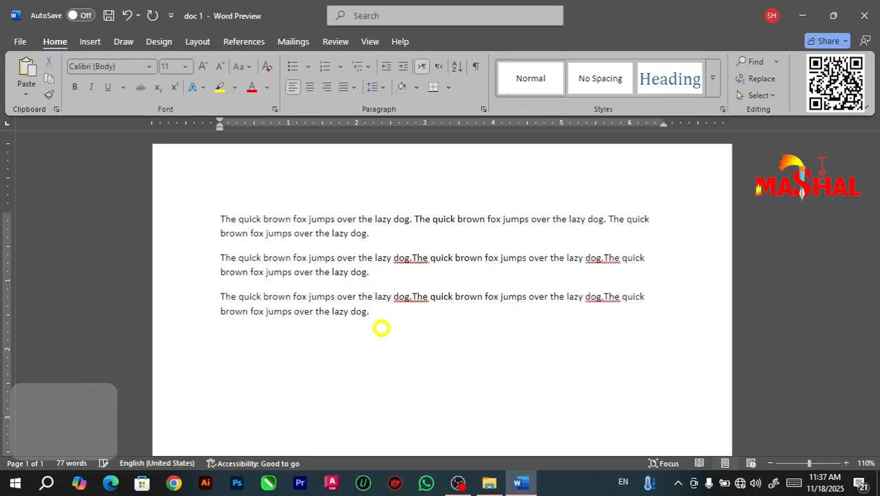
{"action": "type", "text": "abcd"}
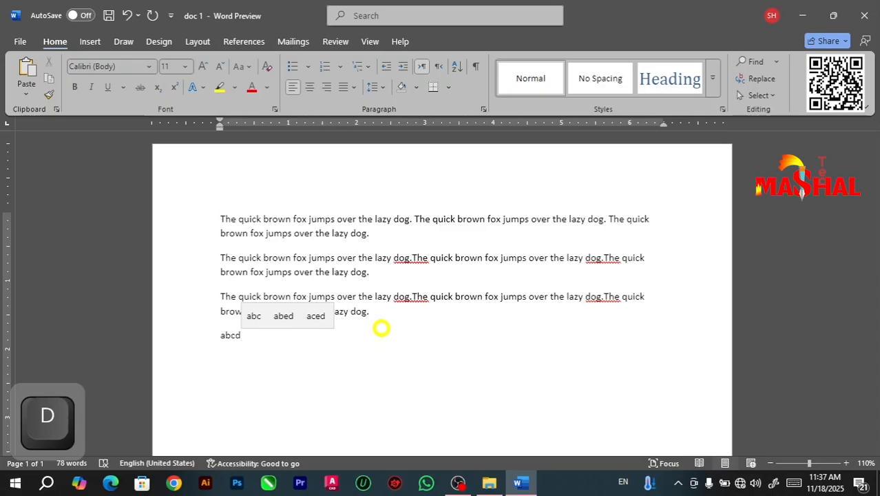
{"action": "key", "text": "BackSpace"}
{"action": "key", "text": "BackSpace"}
{"action": "key", "text": "BackSpace"}
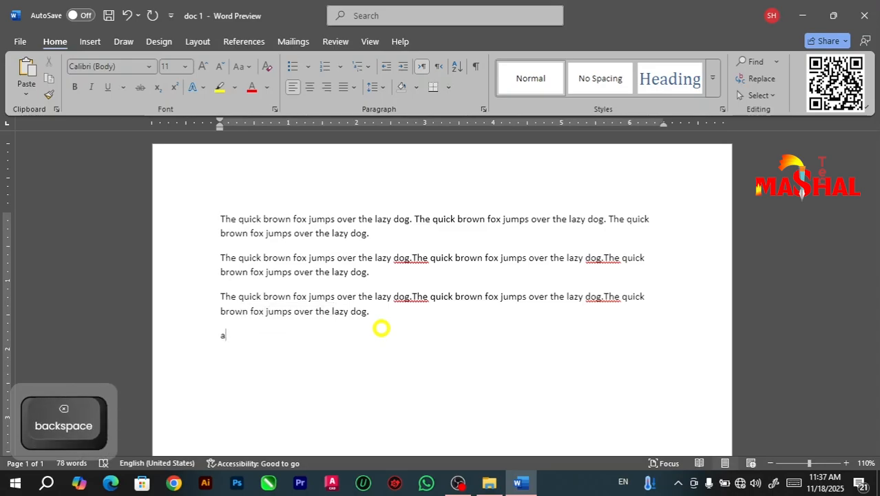
{"action": "key", "text": "Return"}
{"action": "type", "text": "B"}
{"action": "key", "text": "Return"}
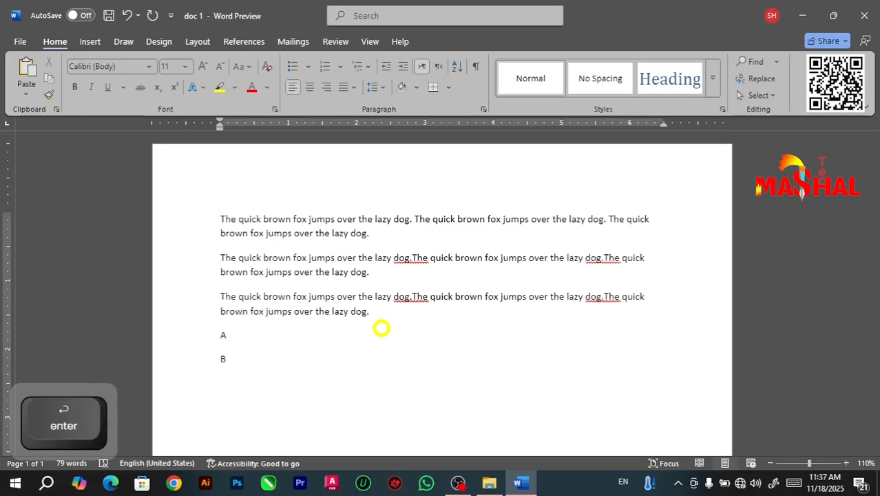
{"action": "type", "text": "c"}
{"action": "key", "text": "Return"}
{"action": "type", "text": "d"}
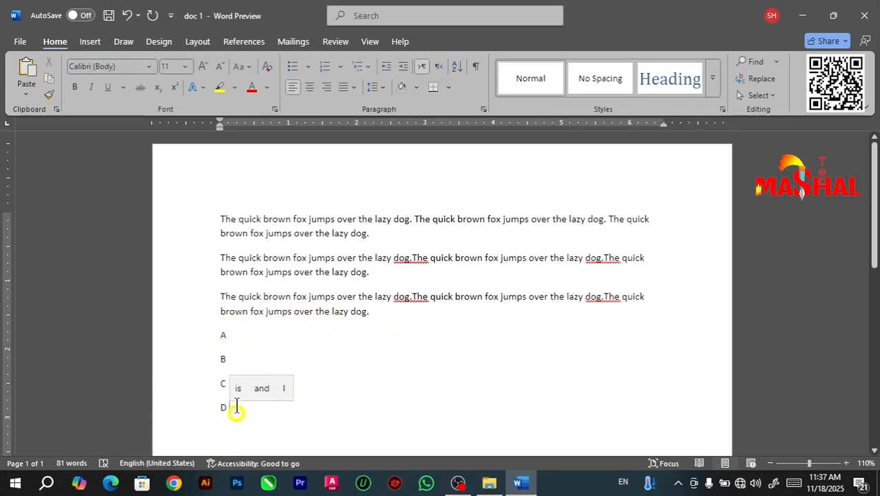
Step: Compare the three original paragraphs with the added A to D lines by highlighting each block of text
{"action": "left_click_drag", "start_coordinate": [218, 336], "coordinate": [228, 413]}
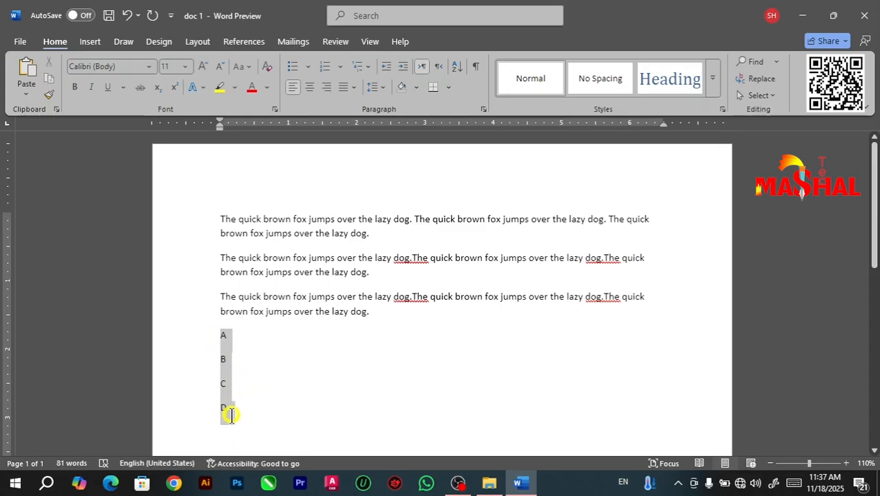
{"action": "left_click", "coordinate": [260, 339]}
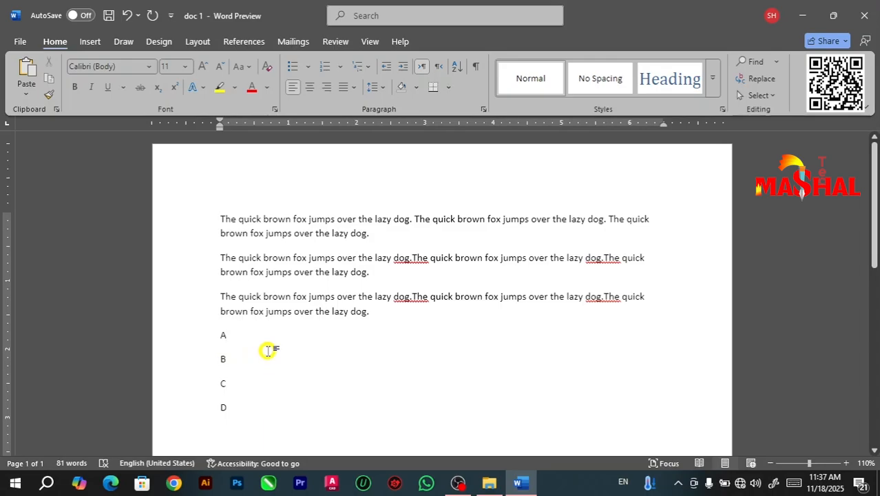
{"action": "left_click_drag", "start_coordinate": [214, 221], "coordinate": [370, 319]}
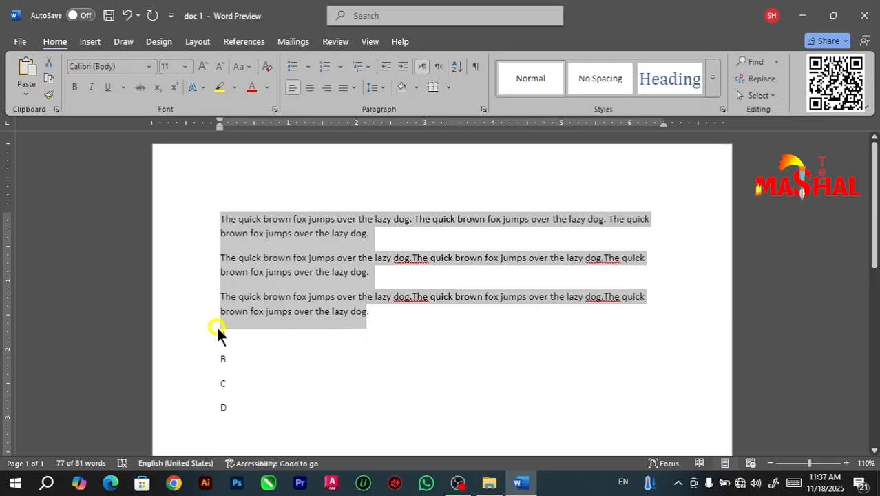
{"action": "left_click_drag", "start_coordinate": [223, 338], "coordinate": [244, 413]}
{"action": "left_click", "coordinate": [308, 322]}
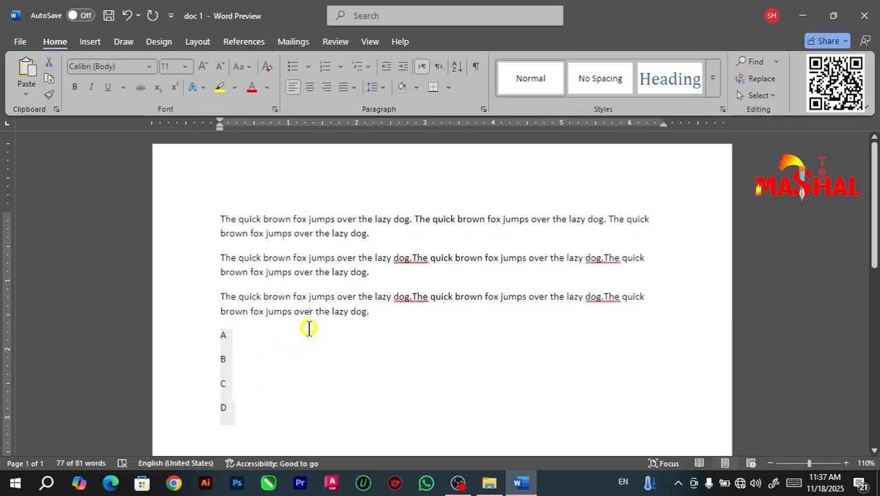
{"action": "left_click_drag", "start_coordinate": [220, 218], "coordinate": [236, 375]}
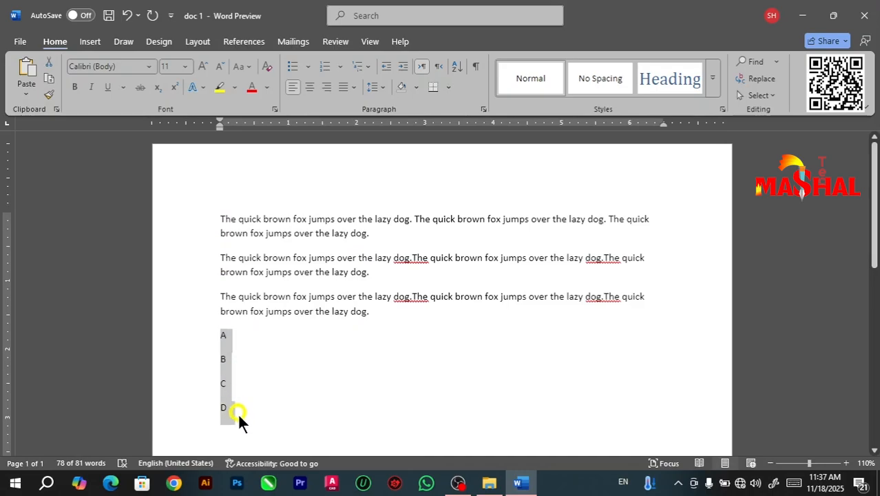
{"action": "left_click_drag", "start_coordinate": [237, 412], "coordinate": [237, 412]}
{"action": "left_click", "coordinate": [282, 353]}
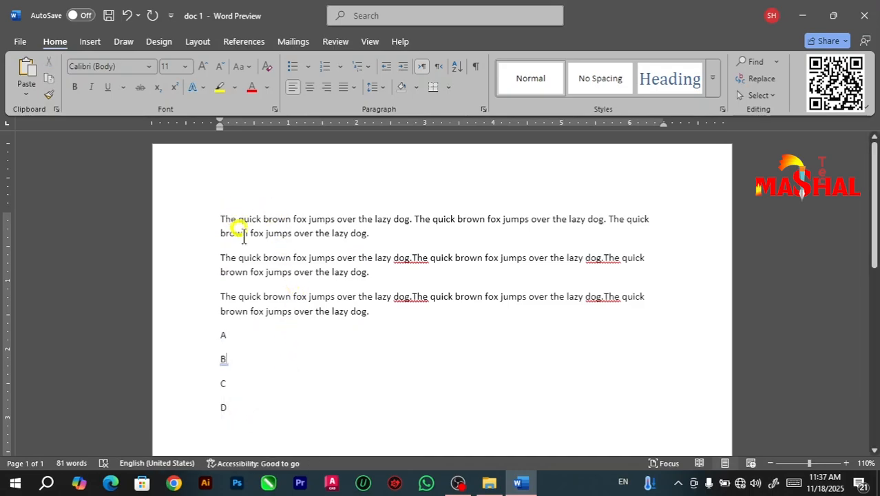
Step: Review the available save commands, and highlight the original paragraphs alone and together with the A to D lines for comparison
{"action": "left_click", "coordinate": [20, 41]}
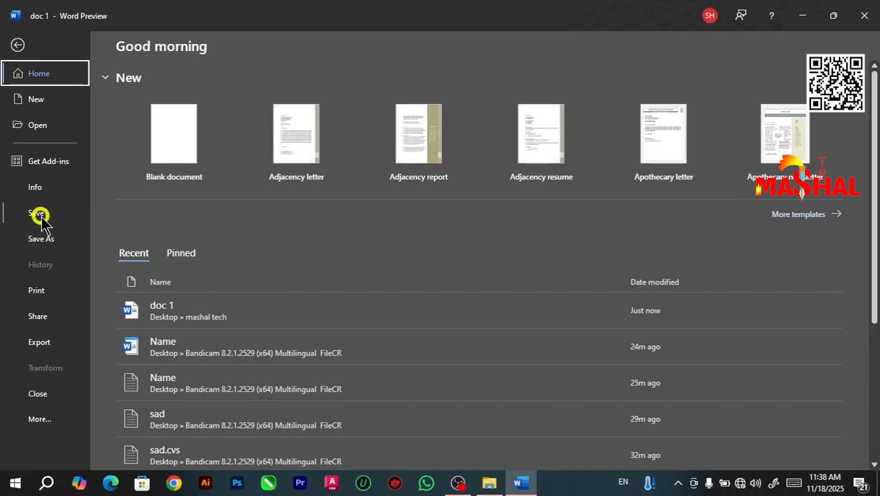
{"action": "left_click", "coordinate": [18, 44]}
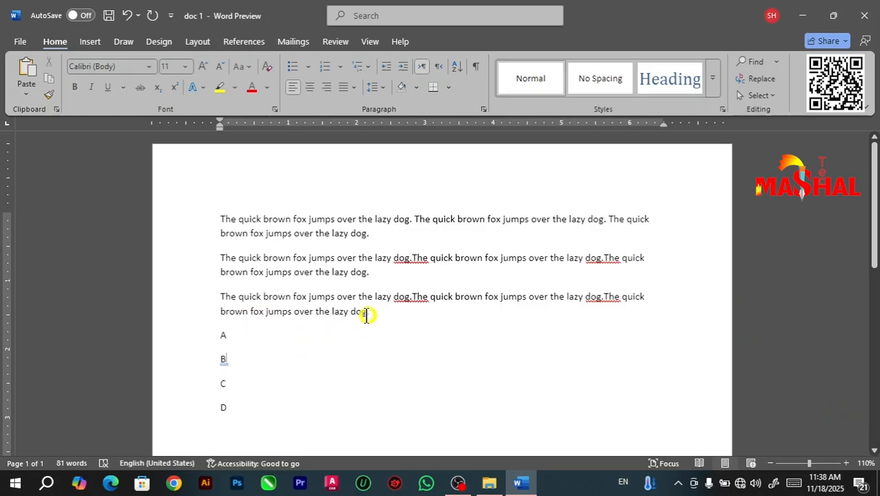
{"action": "left_click_drag", "start_coordinate": [365, 313], "coordinate": [226, 215]}
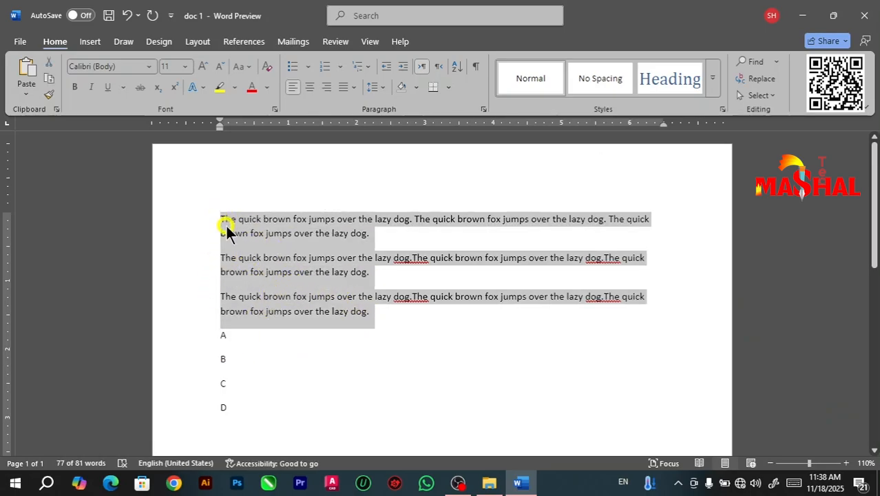
{"action": "left_click_drag", "start_coordinate": [221, 218], "coordinate": [245, 412]}
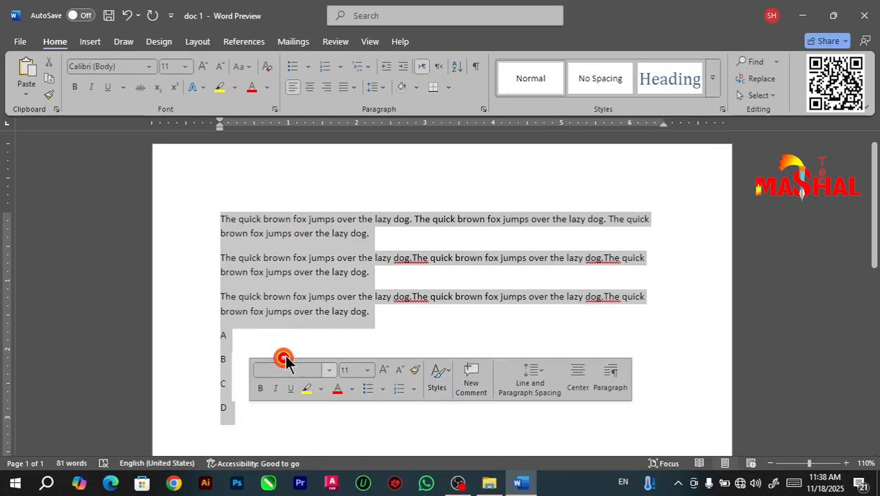
{"action": "left_click", "coordinate": [266, 273]}
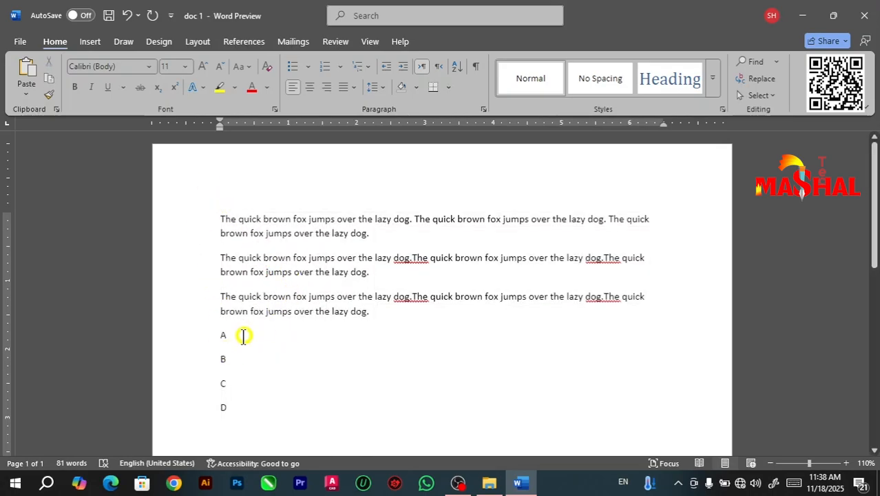
{"action": "left_click_drag", "start_coordinate": [244, 334], "coordinate": [202, 311]}
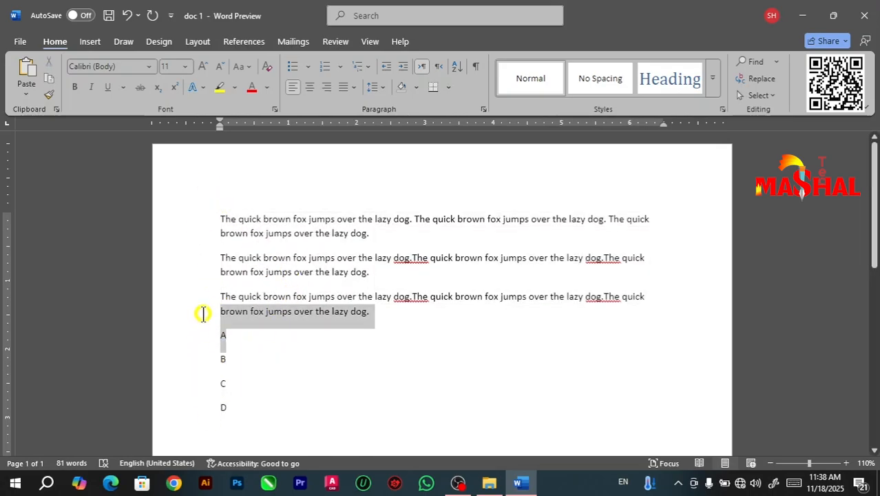
{"action": "left_click", "coordinate": [263, 226]}
{"action": "left_click_drag", "start_coordinate": [215, 210], "coordinate": [364, 422]}
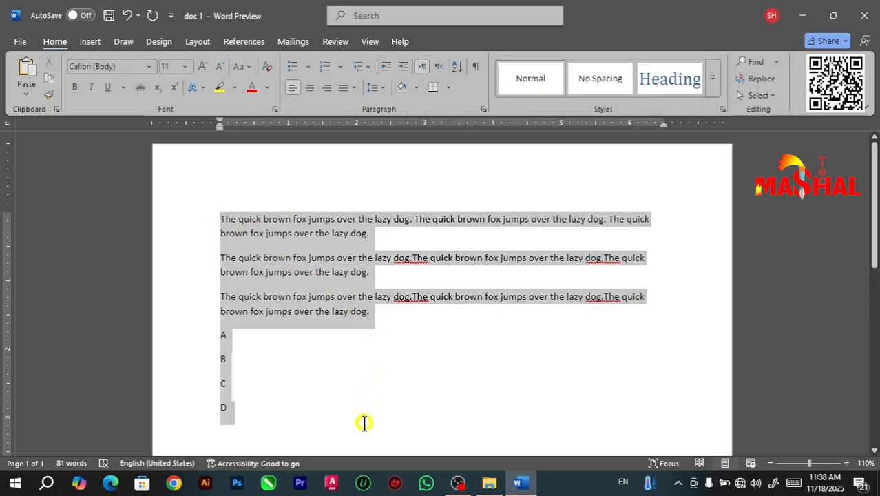
{"action": "left_click", "coordinate": [240, 208]}
{"action": "left_click_drag", "start_coordinate": [219, 213], "coordinate": [371, 321]}
{"action": "left_click", "coordinate": [188, 219]}
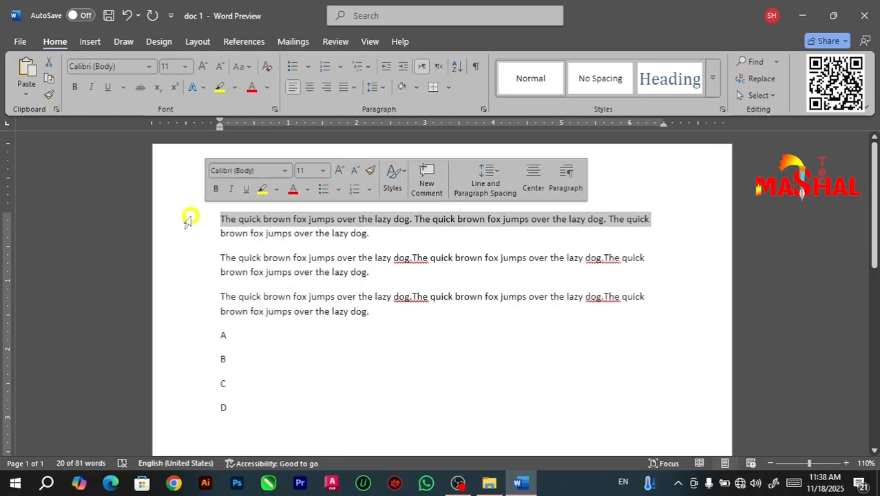
Step: Save a copy of the document as "doc abcd" in the mashal tech folder and close it
{"action": "left_click", "coordinate": [20, 42]}
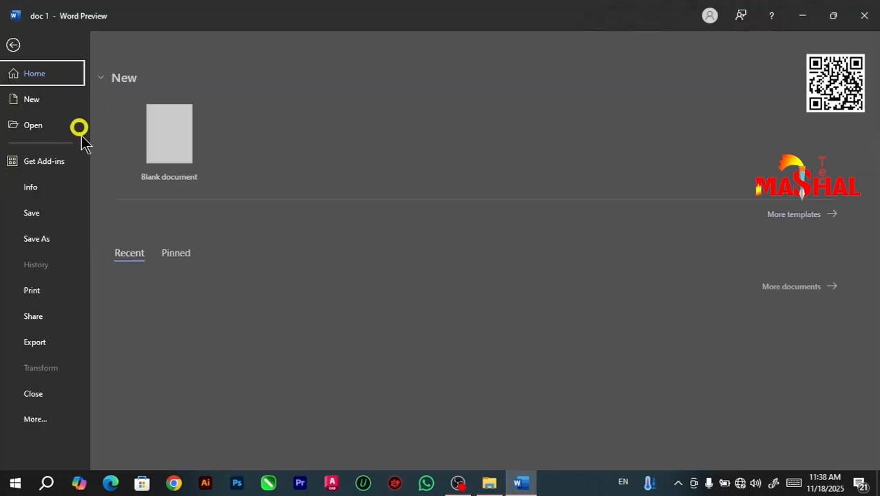
{"action": "left_click", "coordinate": [40, 239]}
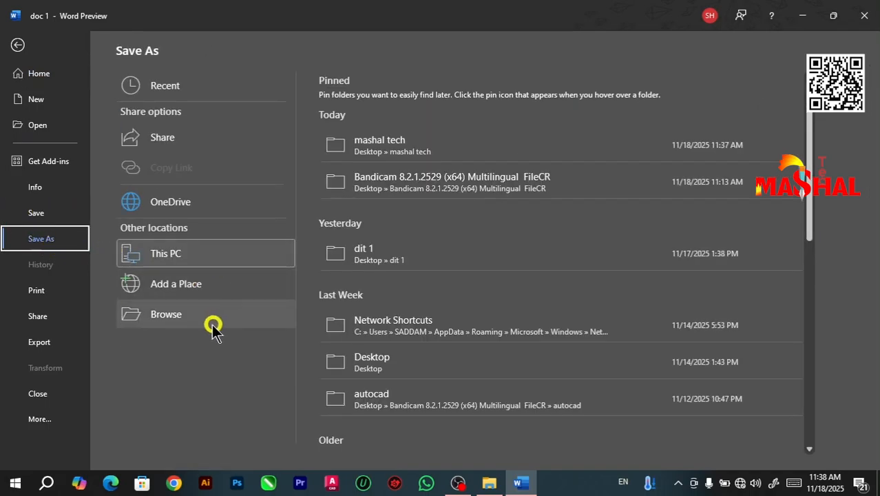
{"action": "left_click", "coordinate": [382, 150]}
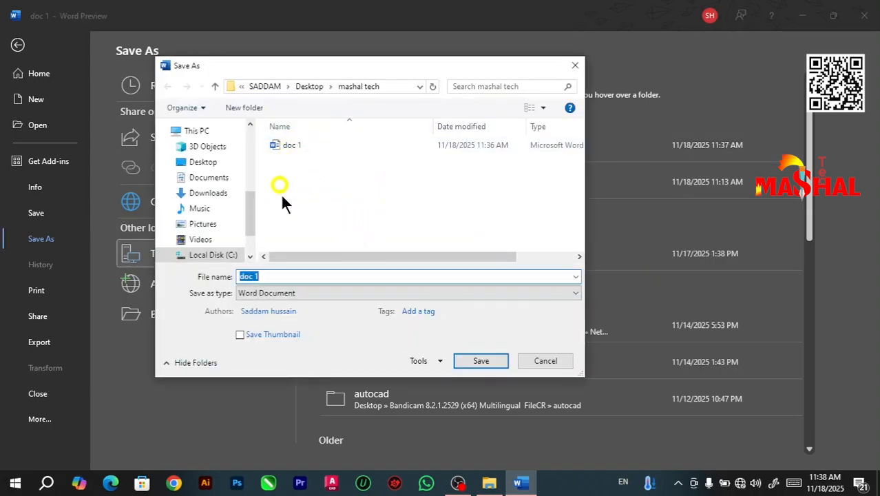
{"action": "left_click", "coordinate": [269, 276]}
{"action": "key", "text": "BackSpace"}
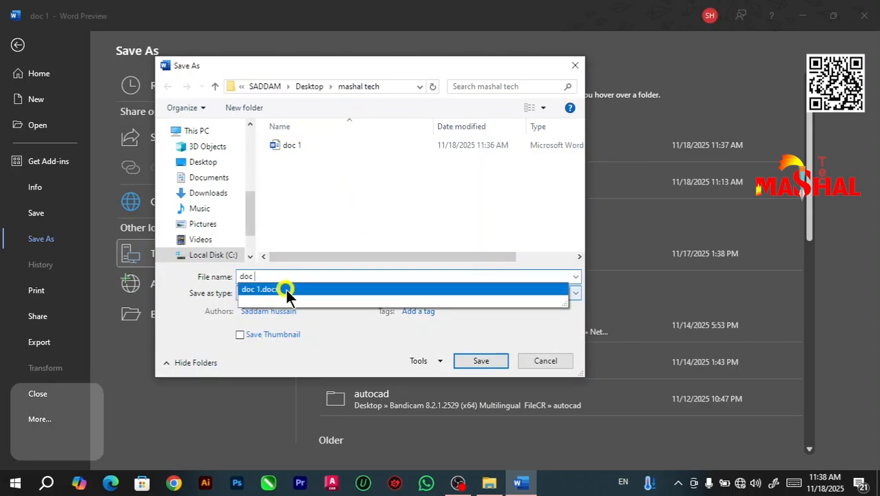
{"action": "type", "text": "abcd"}
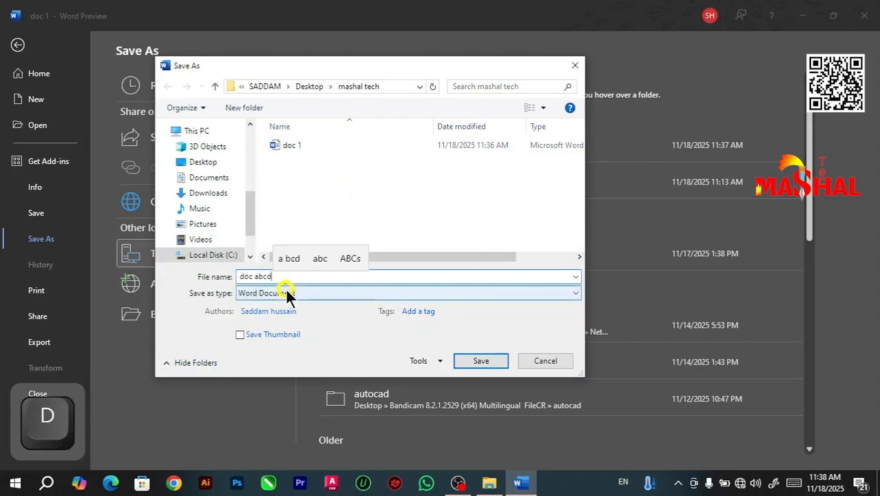
{"action": "left_click", "coordinate": [477, 360]}
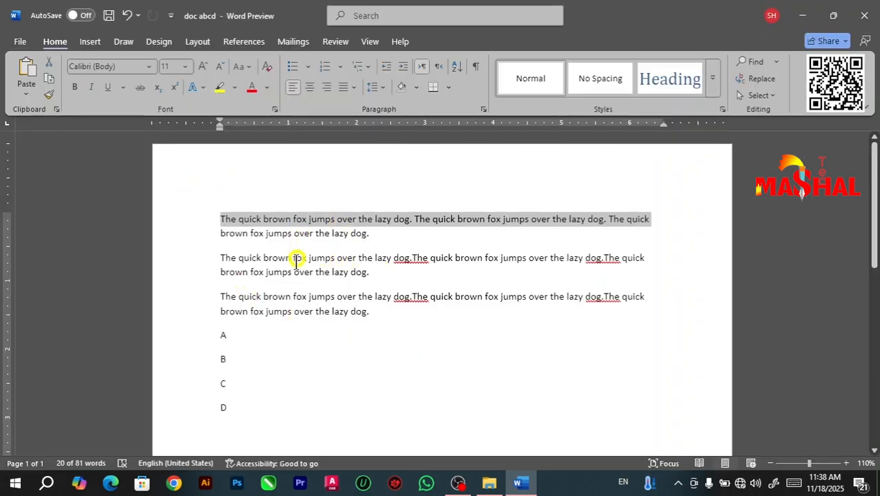
{"action": "left_click", "coordinate": [863, 19]}
Step: Preview doc 1 and doc abcd in the mashal tech folder to compare their contents
{"action": "left_click", "coordinate": [301, 193]}
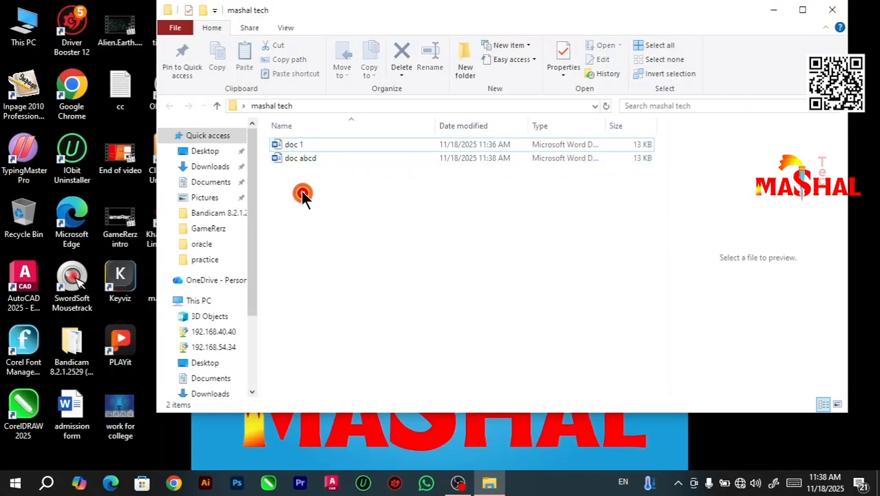
{"action": "left_click", "coordinate": [306, 146]}
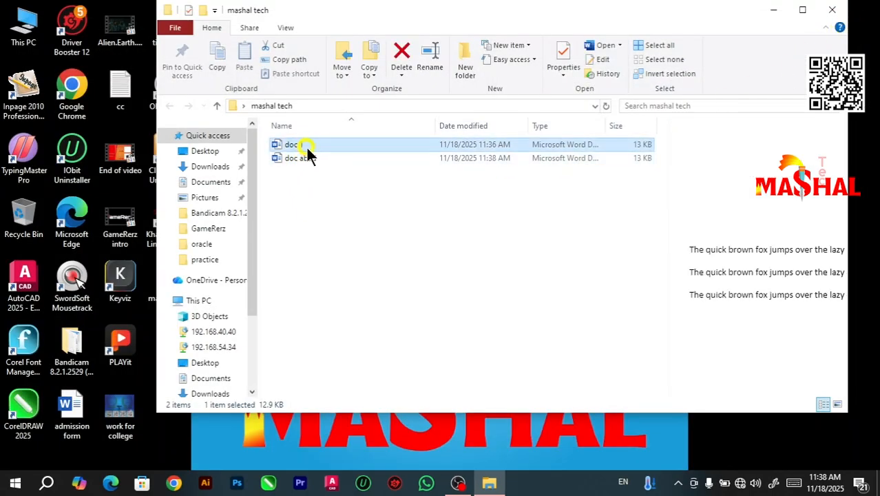
{"action": "left_click", "coordinate": [299, 158]}
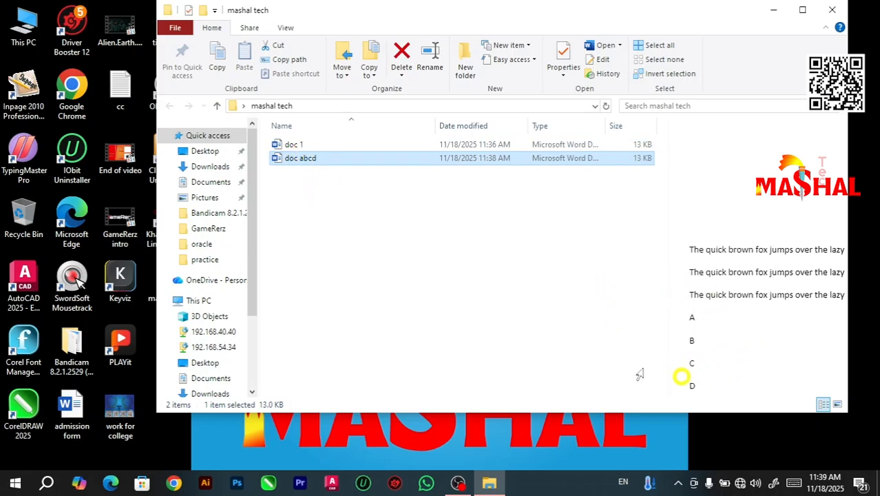
Step: Open doc abcd and replace the A to D lines with 1, 21, 3 and 4 on separate lines
{"action": "double_click", "coordinate": [313, 158]}
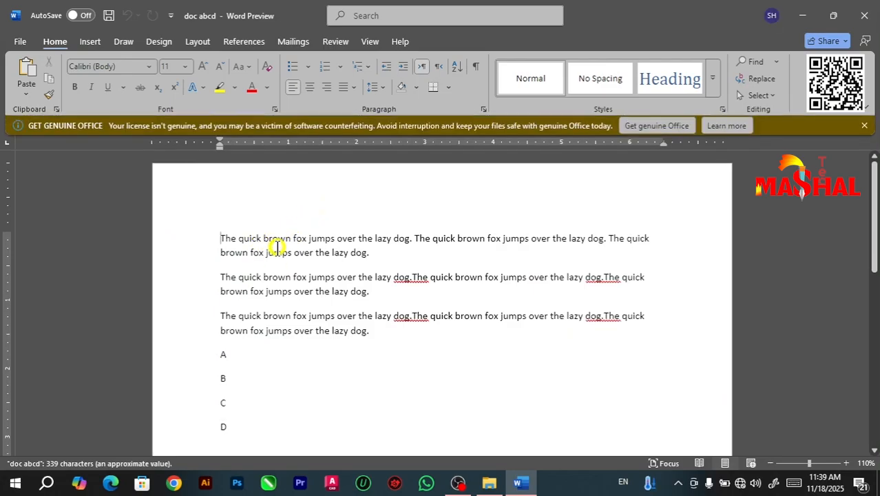
{"action": "left_click_drag", "start_coordinate": [246, 429], "coordinate": [220, 356]}
{"action": "key", "text": "BackSpace"}
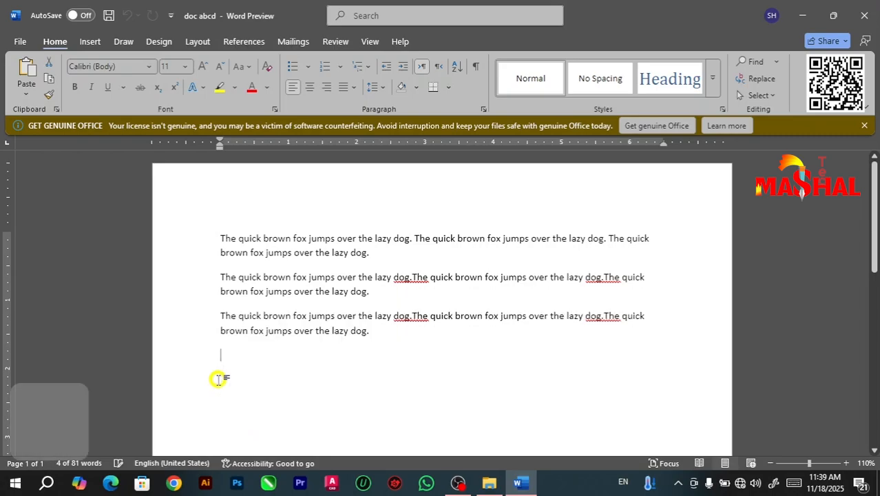
{"action": "type", "text": "1"}
{"action": "key", "text": "Return"}
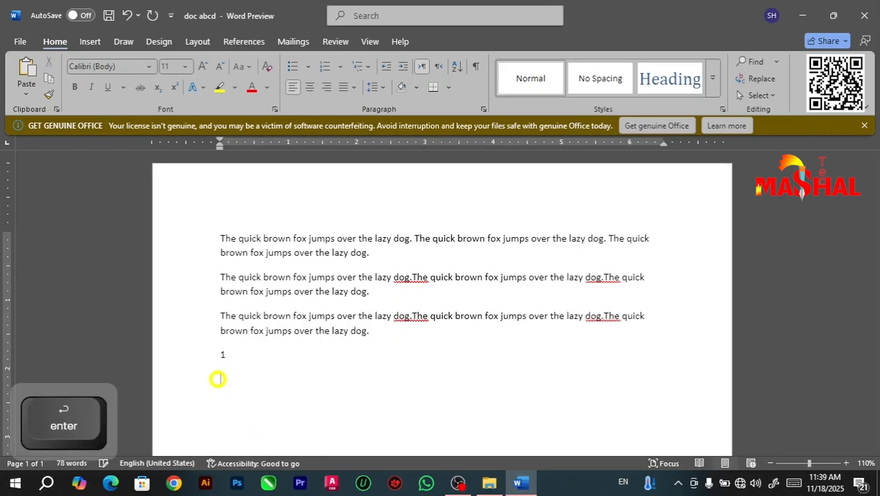
{"action": "type", "text": "21"}
{"action": "key", "text": "Return"}
{"action": "type", "text": "3"}
{"action": "key", "text": "Return"}
{"action": "type", "text": "4"}
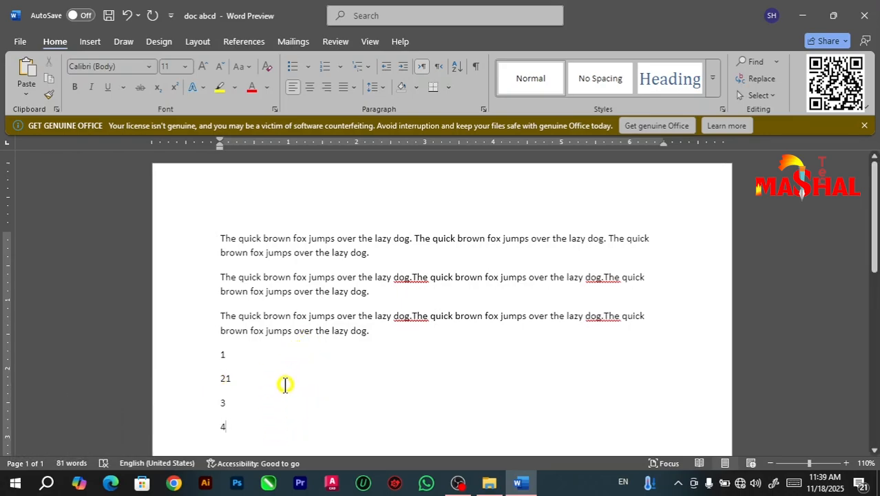
Step: Compare the edited text in the open doc abcd with the file's preview in the mashal tech folder
{"action": "left_click", "coordinate": [20, 43]}
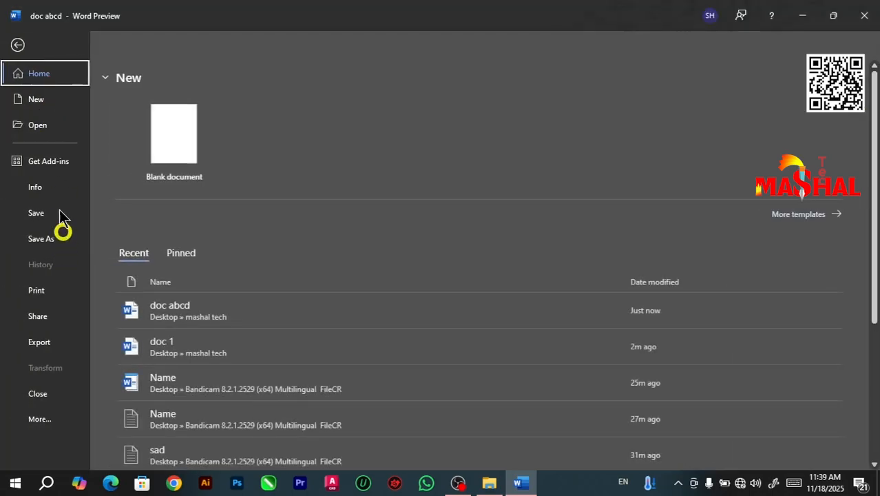
{"action": "left_click", "coordinate": [15, 44]}
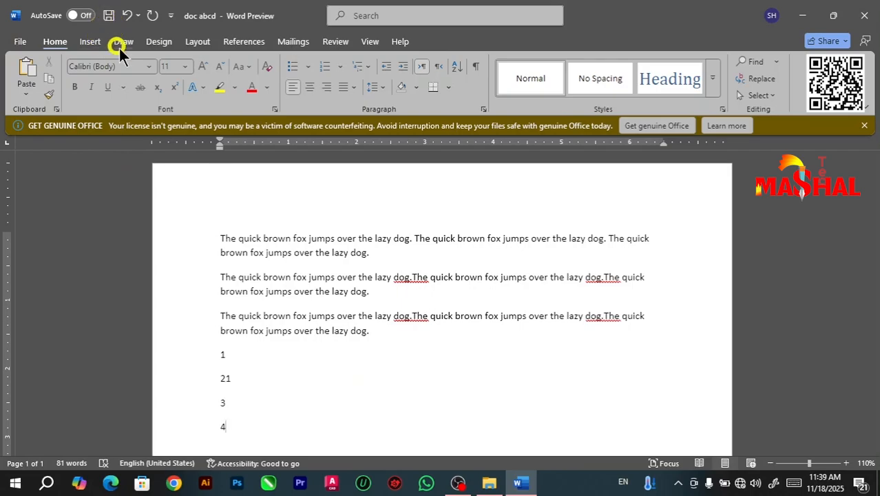
{"action": "left_click", "coordinate": [802, 16]}
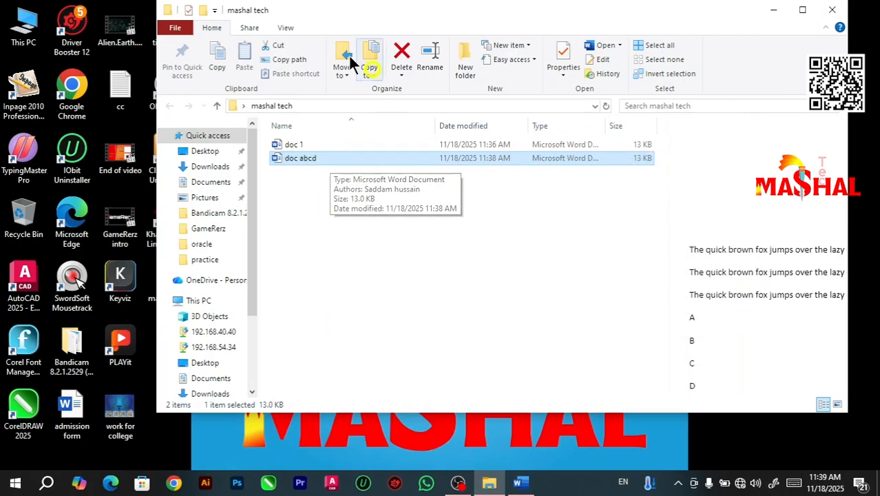
{"action": "left_click", "coordinate": [536, 482]}
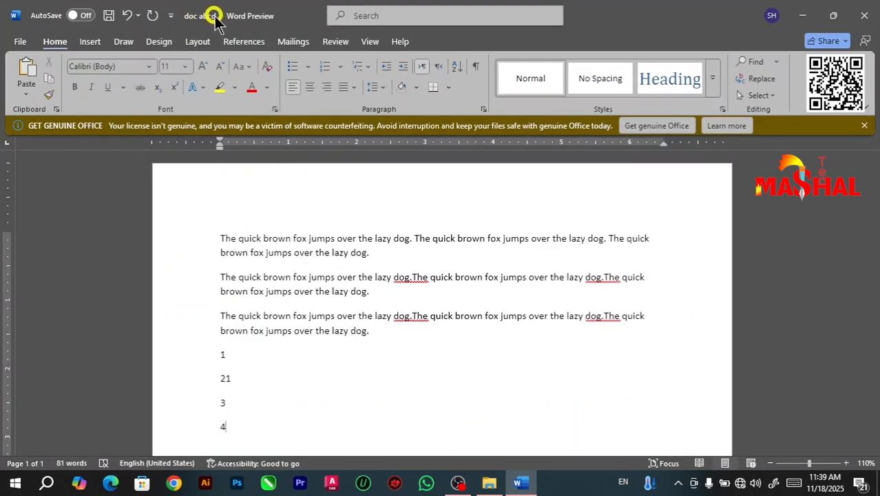
{"action": "left_click", "coordinate": [802, 15]}
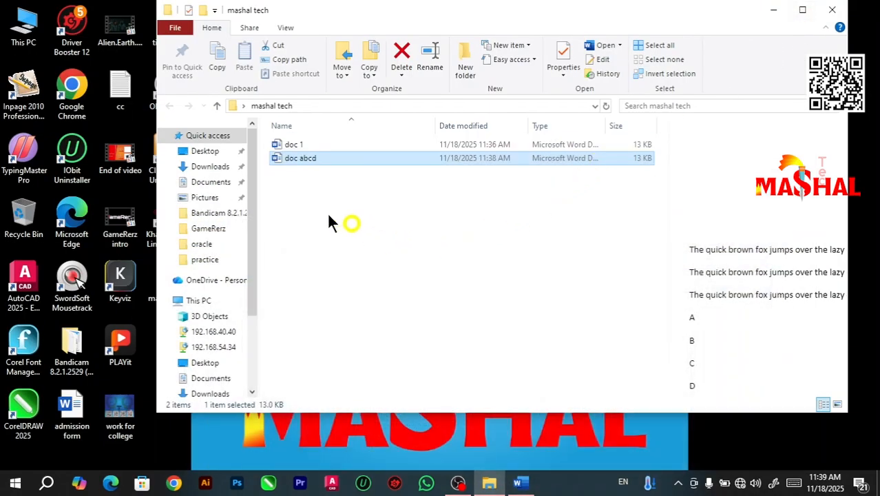
{"action": "left_click_drag", "start_coordinate": [699, 323], "coordinate": [692, 377]}
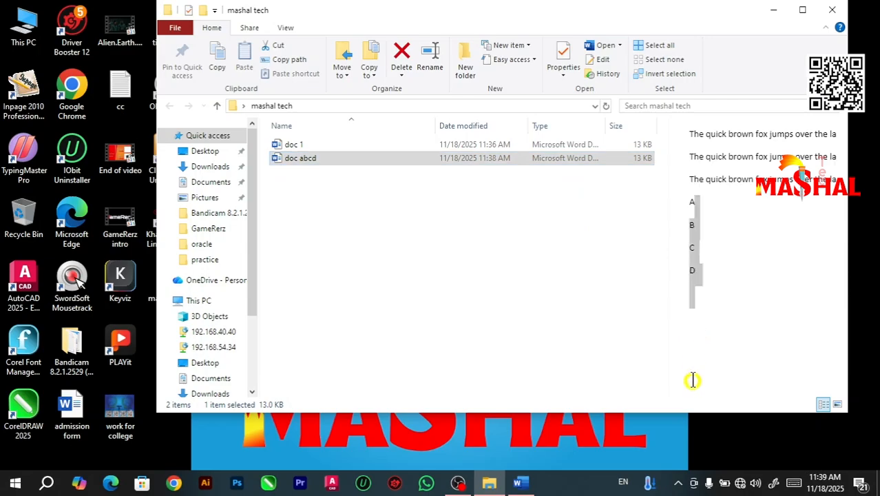
{"action": "left_click", "coordinate": [523, 484]}
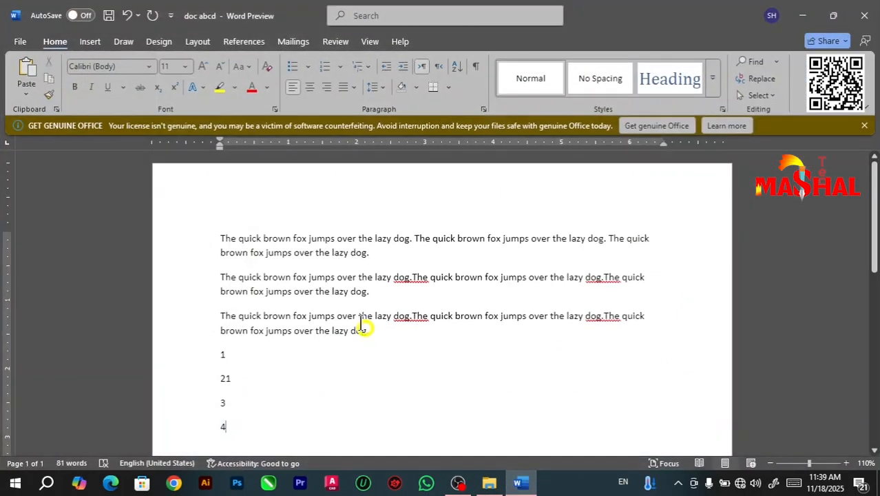
Step: Save the changes to doc abcd under its existing name and close the document
{"action": "left_click", "coordinate": [108, 20]}
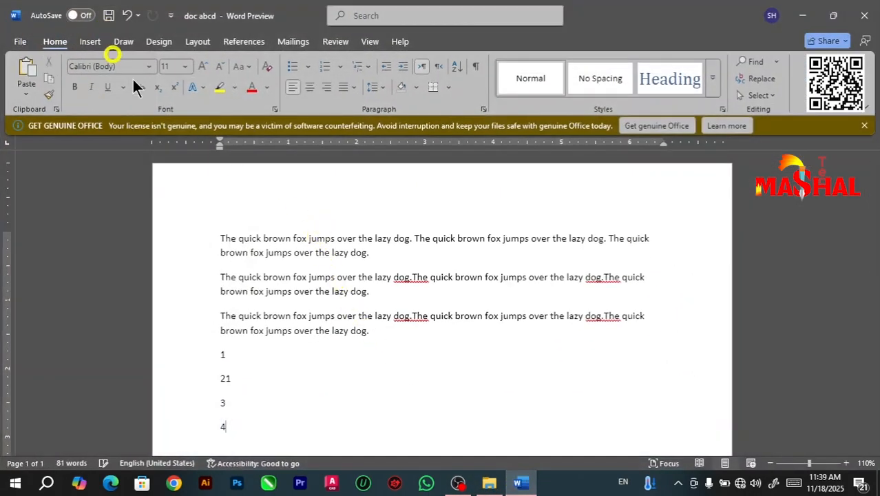
{"action": "left_click", "coordinate": [811, 19]}
{"action": "left_click", "coordinate": [533, 243]}
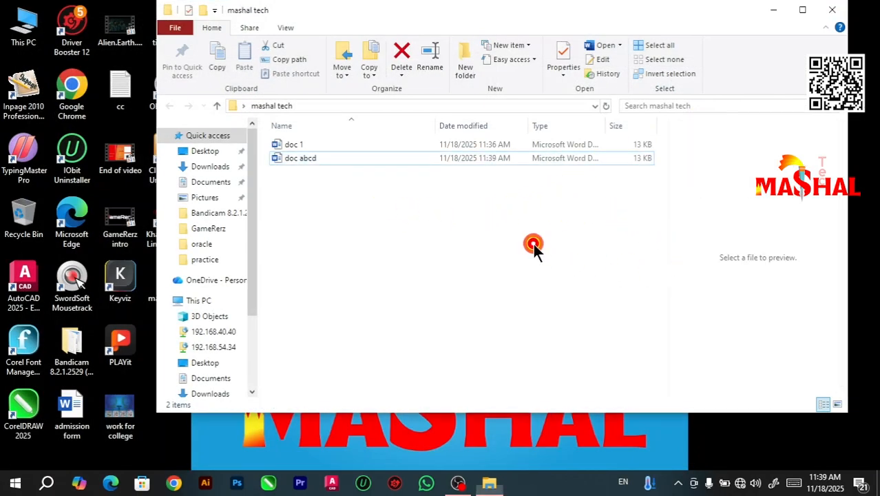
Step: Check the previews of the updated doc abcd and the original doc 1 in the folder
{"action": "left_click", "coordinate": [314, 155]}
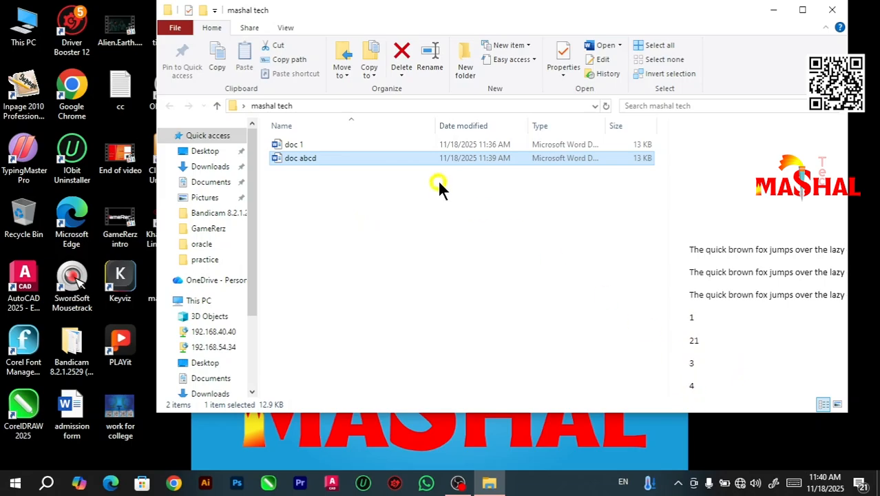
{"action": "left_click", "coordinate": [294, 143]}
{"action": "left_click", "coordinate": [308, 179]}
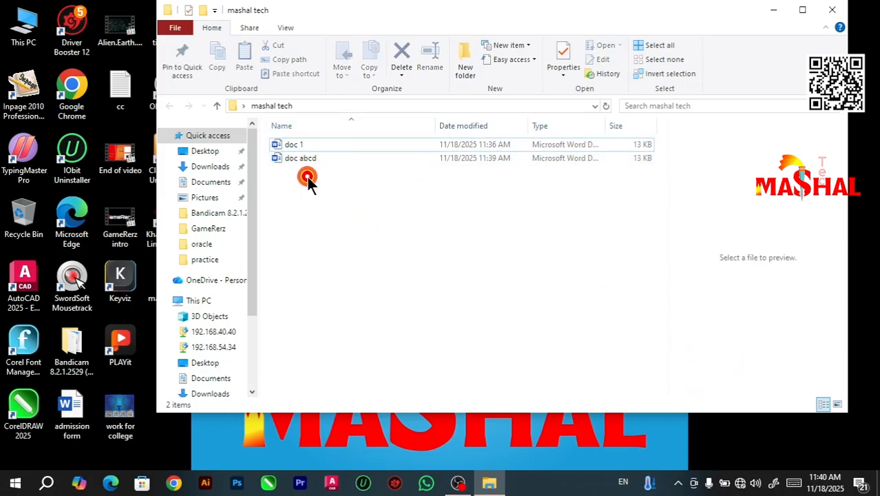
Step: Reopen doc abcd from the mashal tech folder and dismiss the licence notice
{"action": "left_click", "coordinate": [294, 159]}
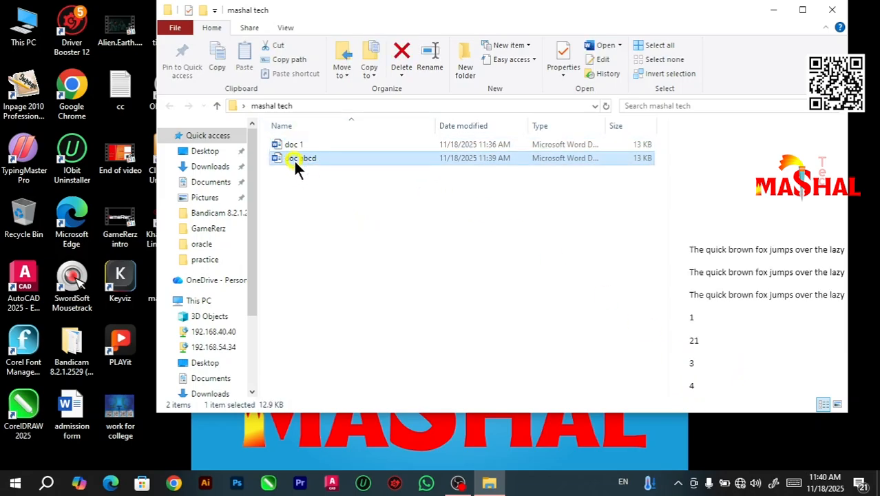
{"action": "double_click", "coordinate": [294, 158]}
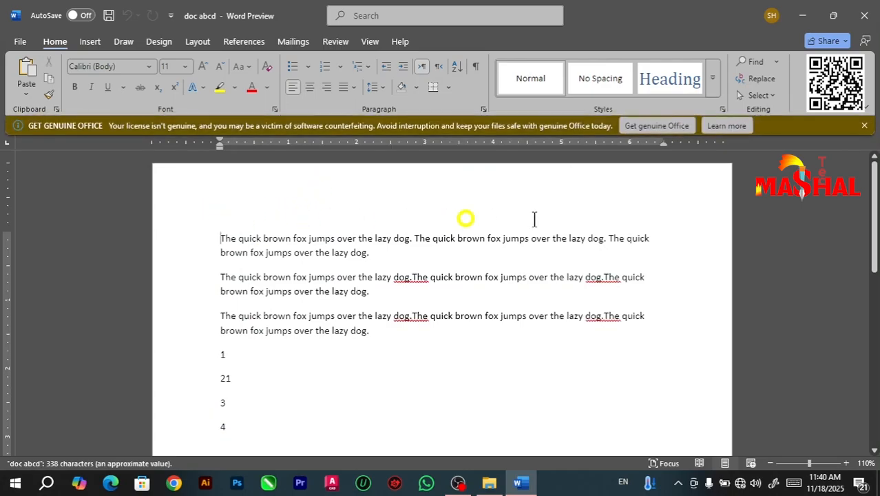
{"action": "left_click", "coordinate": [866, 127]}
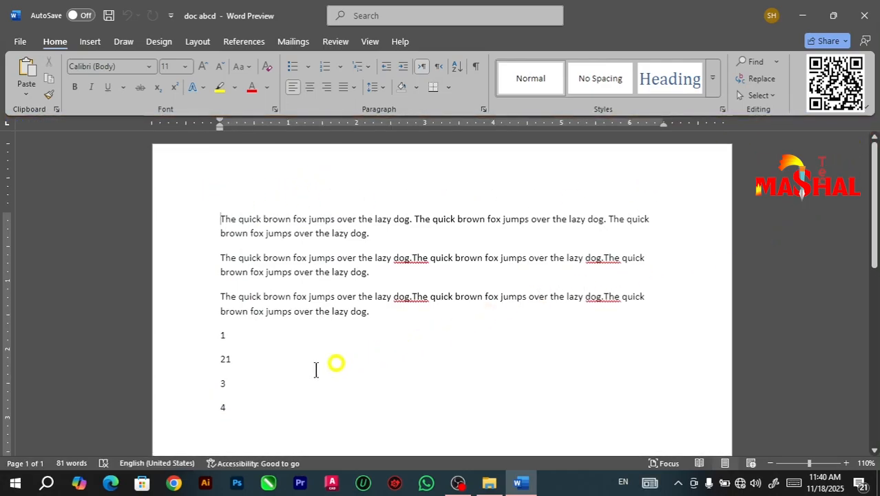
Step: Delete the line containing 21 from doc abcd and close the document, saving the changes
{"action": "left_click", "coordinate": [182, 354]}
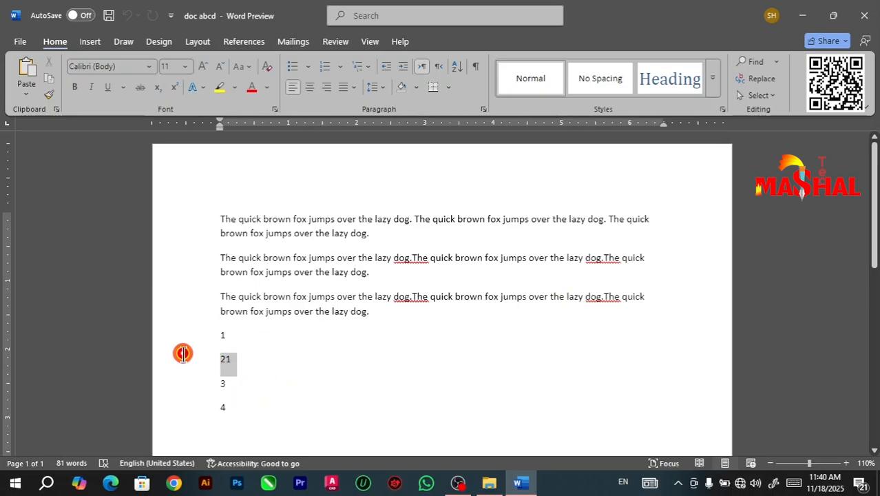
{"action": "key", "text": "BackSpace"}
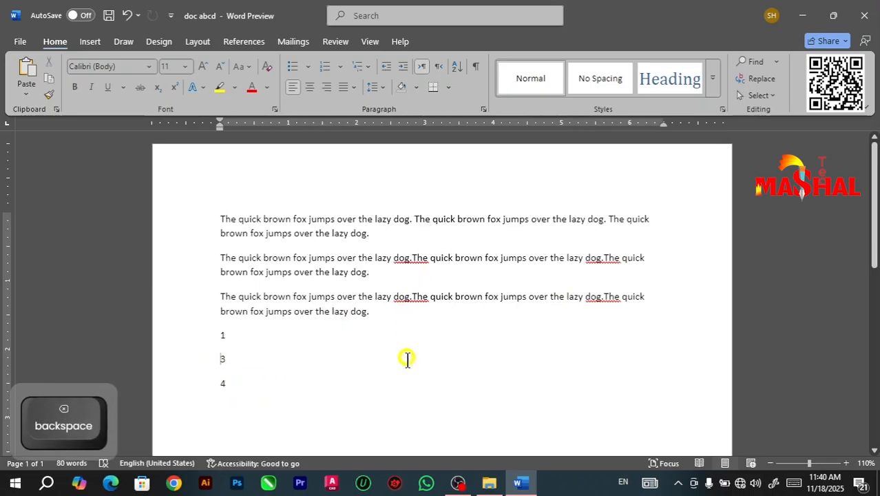
{"action": "left_click", "coordinate": [871, 15]}
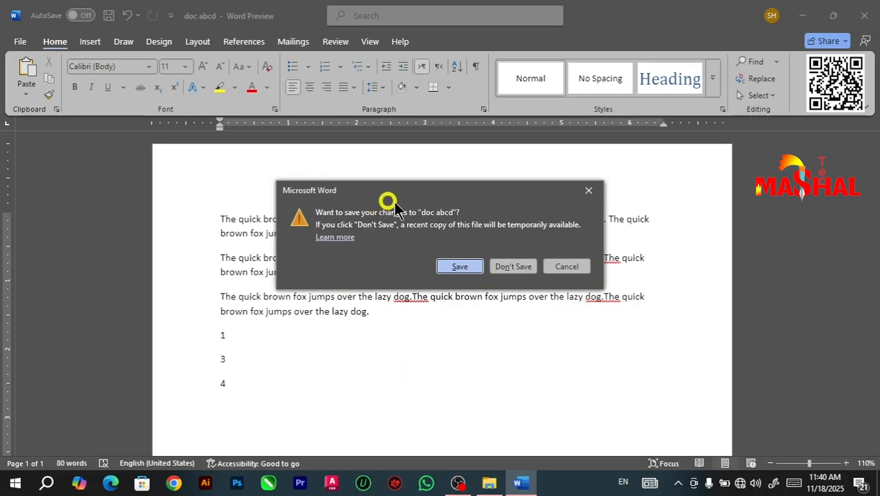
{"action": "left_click", "coordinate": [456, 267]}
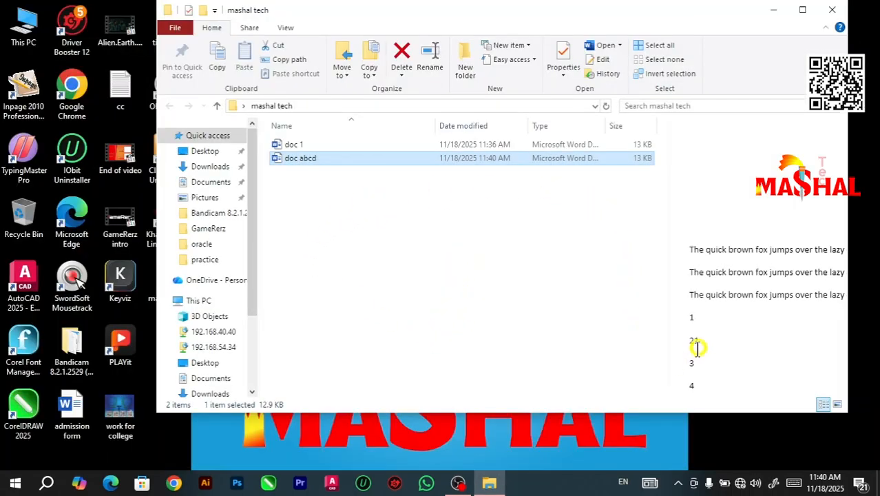
Step: Check the file previews in the mashal tech folder, reopen doc abcd and dismiss the licence notice
{"action": "left_click", "coordinate": [352, 142]}
{"action": "left_click", "coordinate": [352, 157]}
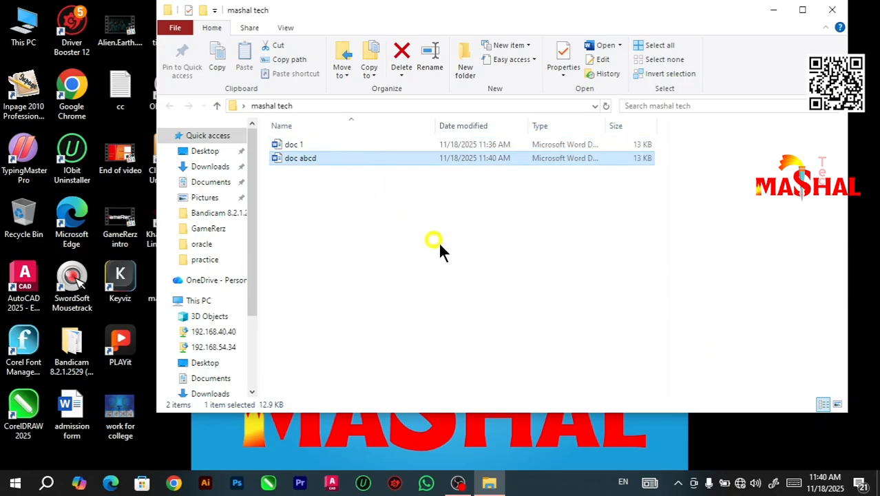
{"action": "double_click", "coordinate": [298, 163]}
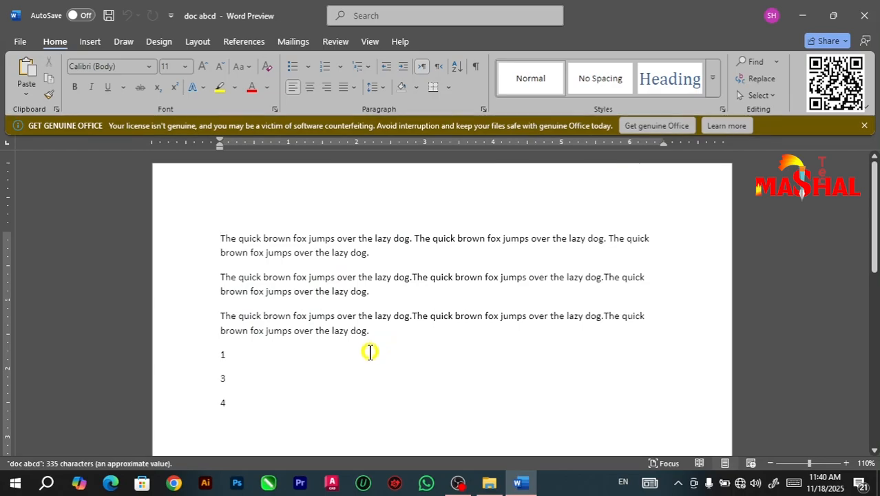
{"action": "left_click", "coordinate": [870, 134]}
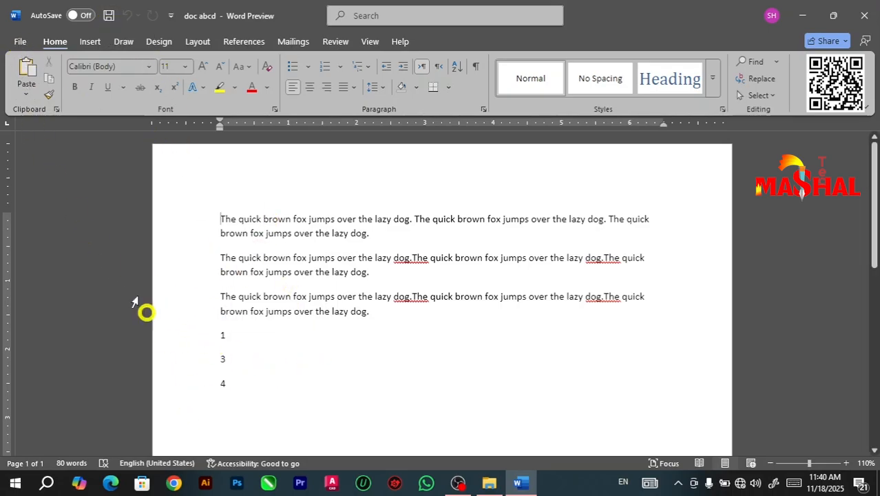
{"action": "left_click", "coordinate": [21, 44]}
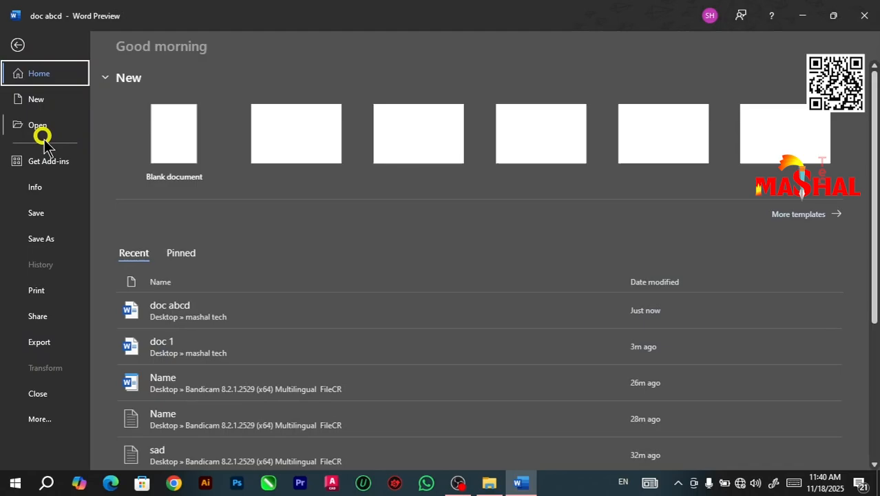
{"action": "left_click", "coordinate": [42, 240]}
{"action": "left_click", "coordinate": [189, 317]}
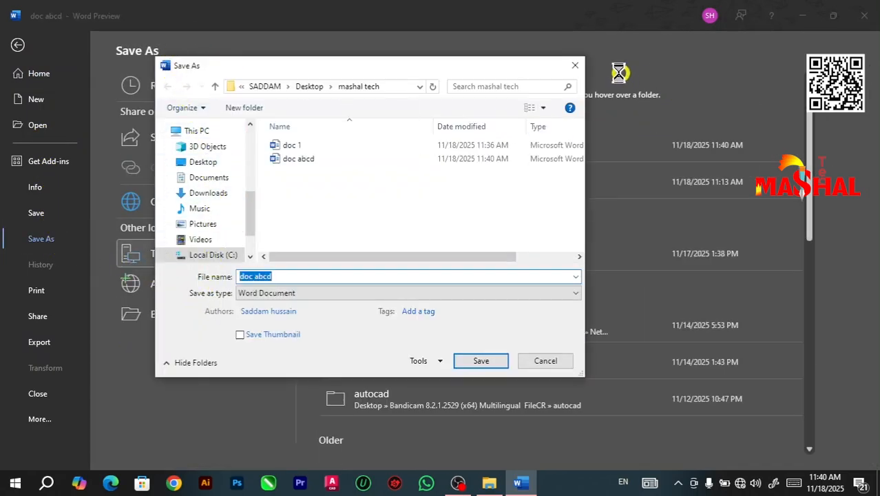
{"action": "left_click", "coordinate": [568, 63]}
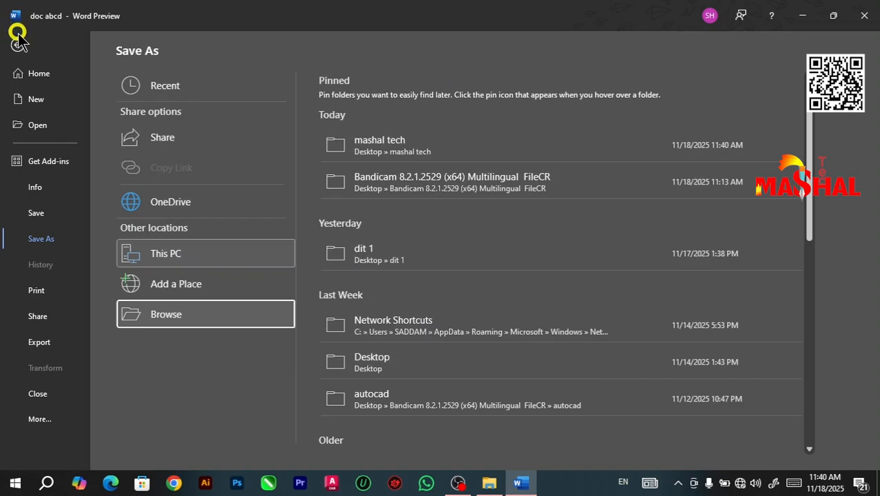
{"action": "left_click", "coordinate": [17, 45]}
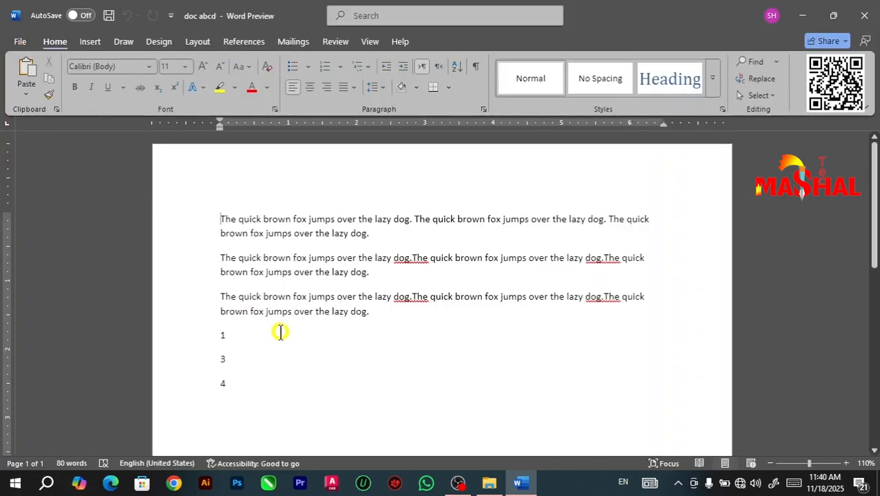
Step: Save the open doc abcd as a separate Word document named doc 2 in the mashal tech folder
{"action": "key", "text": "F12"}
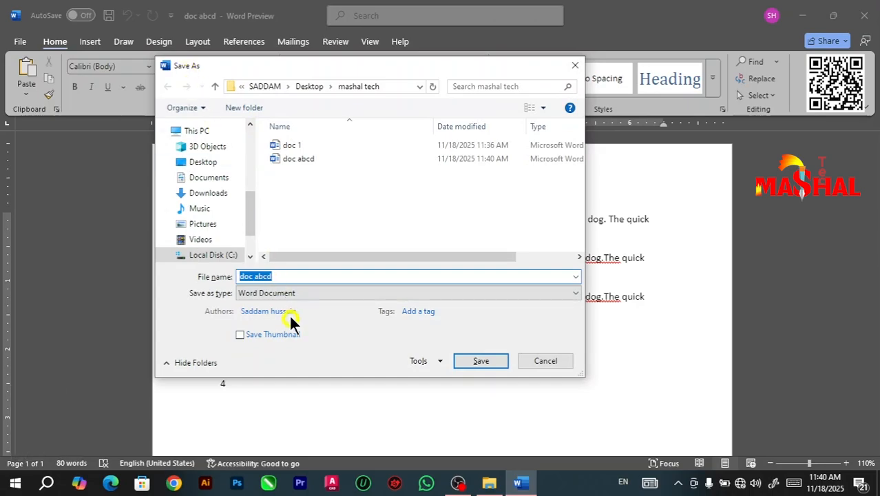
{"action": "left_click", "coordinate": [284, 276]}
{"action": "key", "text": "BackSpace"}
{"action": "key", "text": "BackSpace"}
{"action": "key", "text": "BackSpace"}
{"action": "key", "text": "BackSpace"}
{"action": "key", "text": "BackSpace"}
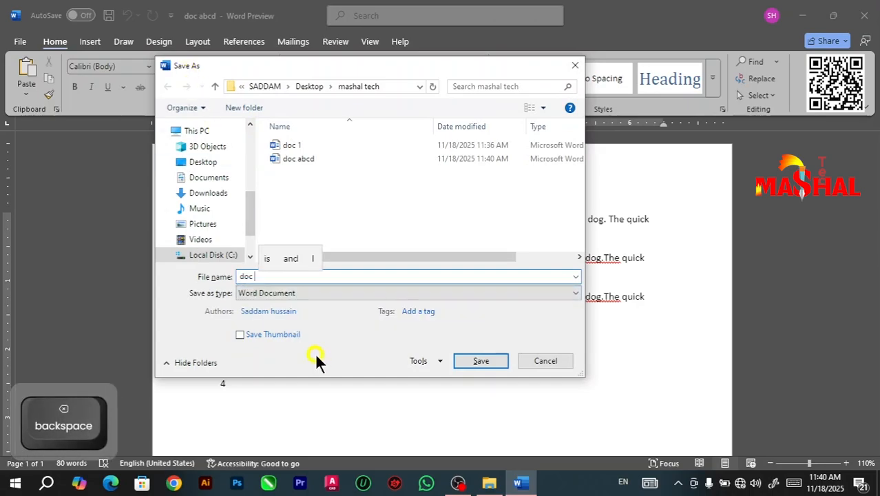
{"action": "type", "text": "2"}
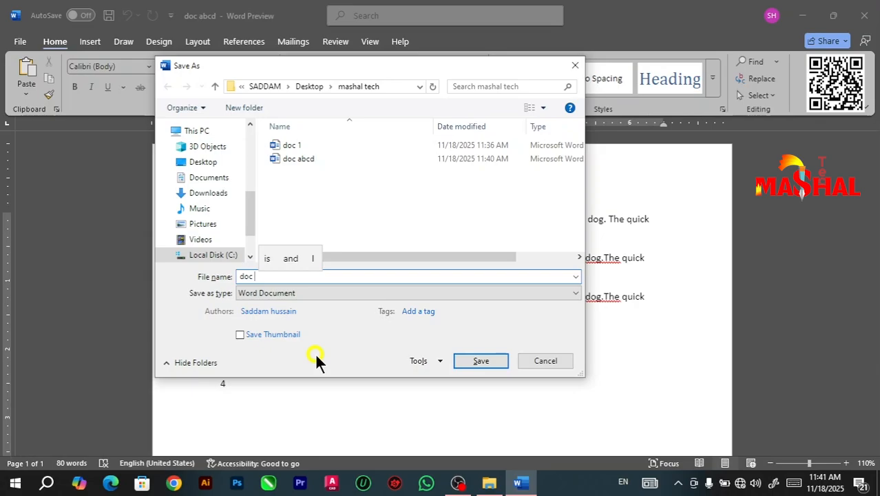
{"action": "left_click", "coordinate": [481, 360]}
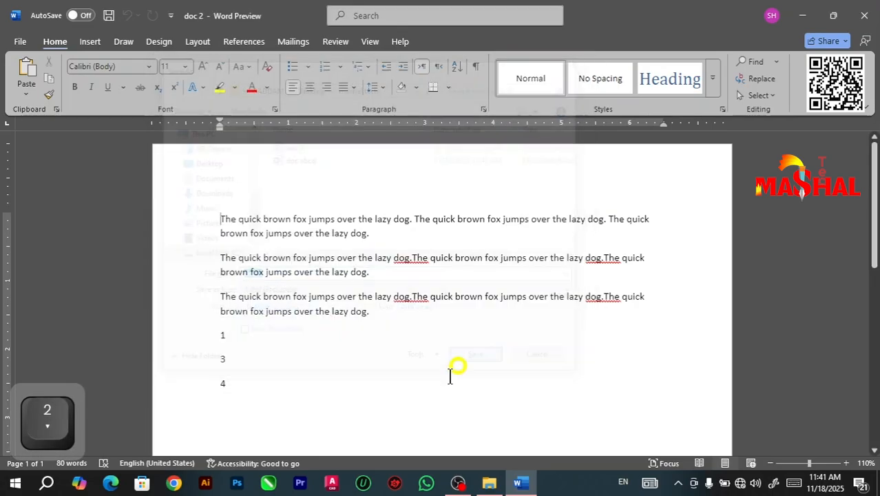
Step: Check the preview of doc 2 in the mashal tech folder and return to the open document
{"action": "left_click", "coordinate": [802, 15]}
{"action": "left_click", "coordinate": [305, 236]}
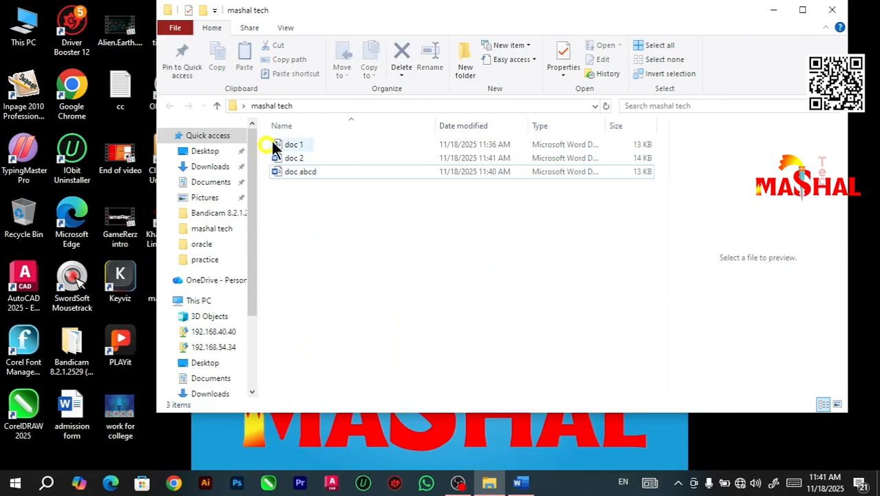
{"action": "left_click", "coordinate": [303, 157]}
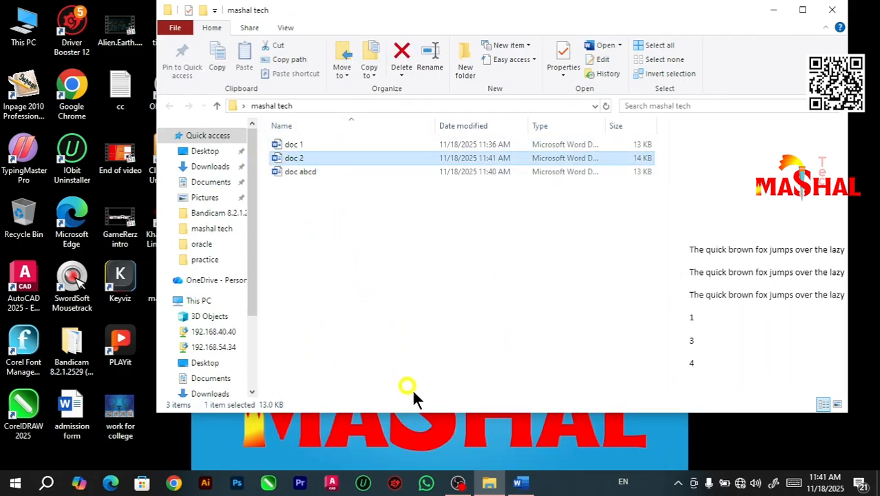
{"action": "left_click", "coordinate": [522, 484]}
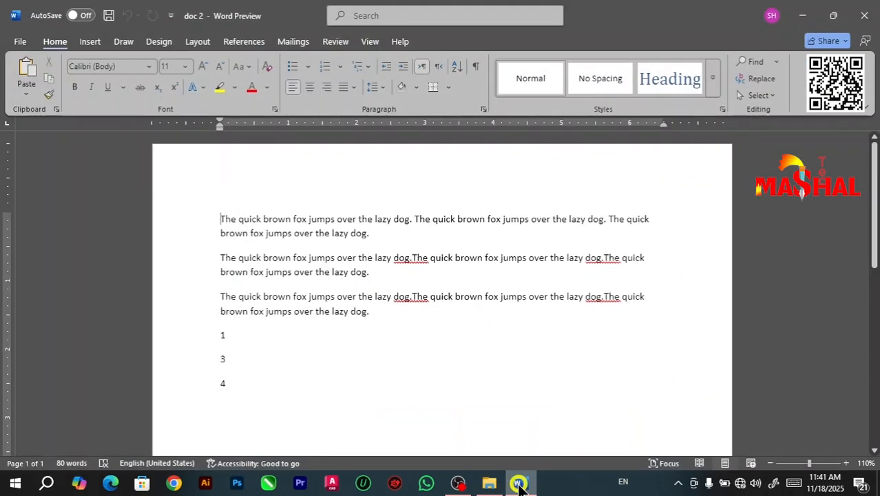
{"action": "left_click_drag", "start_coordinate": [222, 368], "coordinate": [187, 142]}
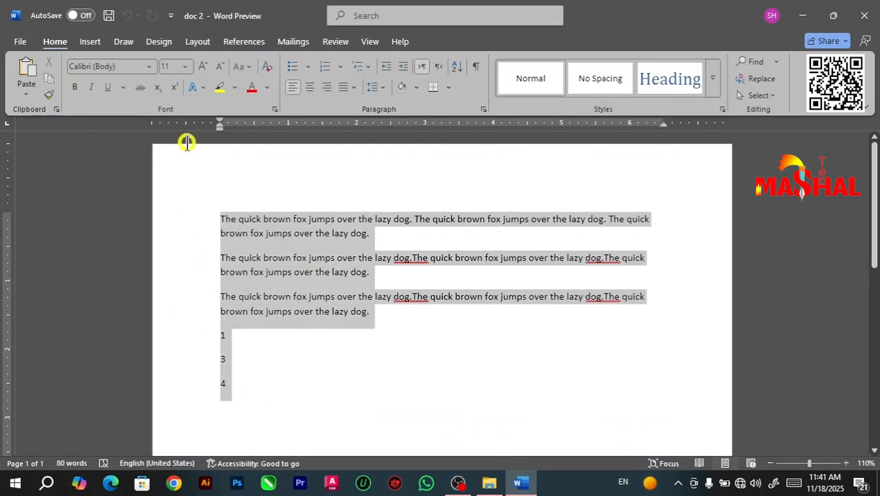
{"action": "left_click", "coordinate": [305, 395]}
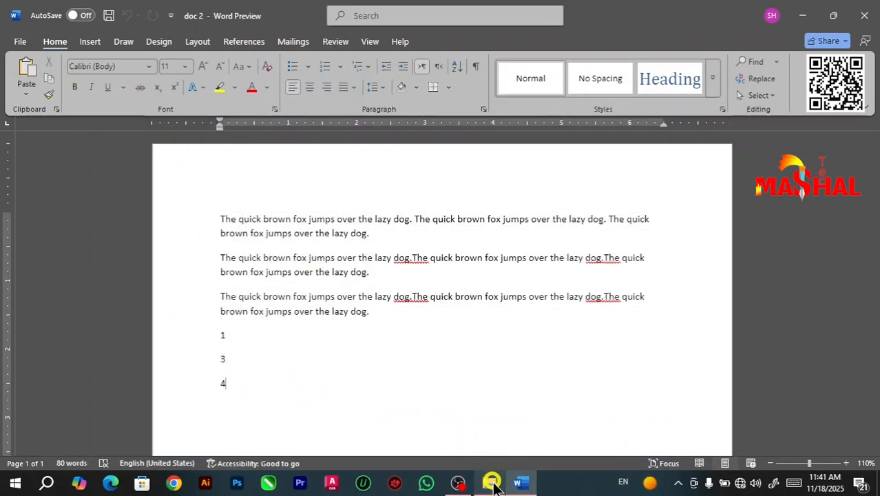
{"action": "left_click_drag", "start_coordinate": [255, 372], "coordinate": [221, 206]}
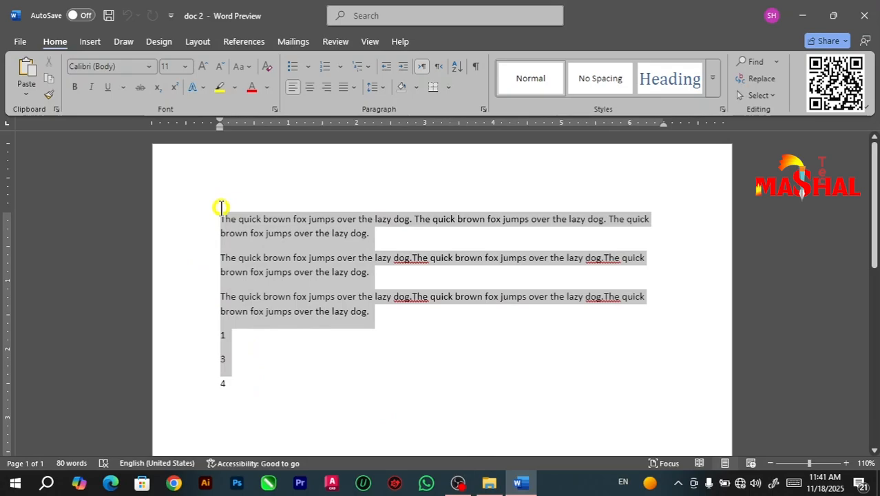
{"action": "left_click", "coordinate": [260, 296]}
{"action": "left_click_drag", "start_coordinate": [232, 384], "coordinate": [217, 203]}
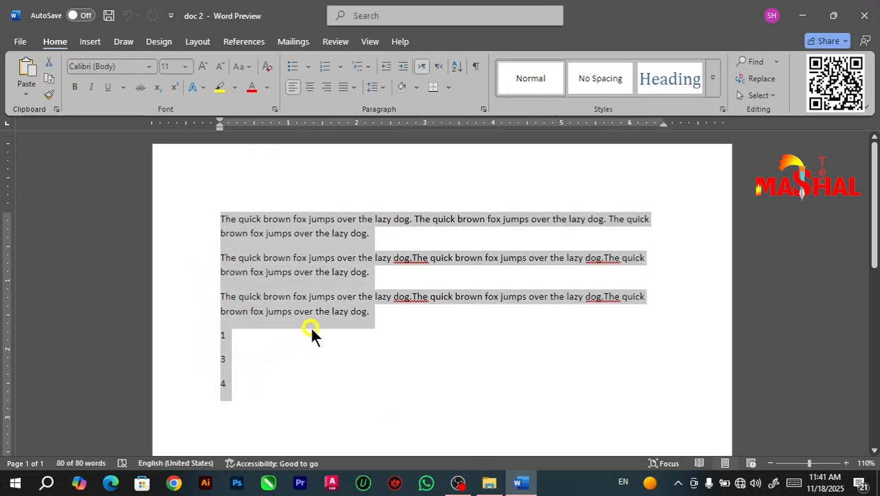
{"action": "left_click", "coordinate": [325, 355]}
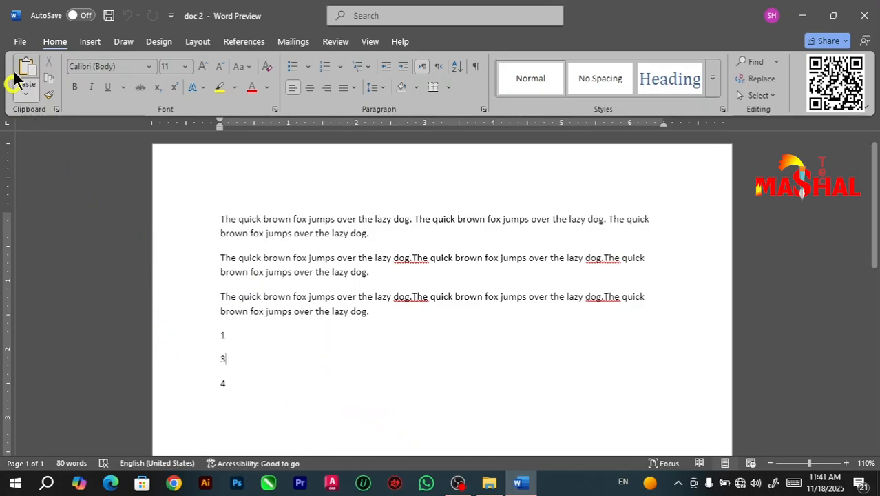
{"action": "left_click", "coordinate": [20, 43]}
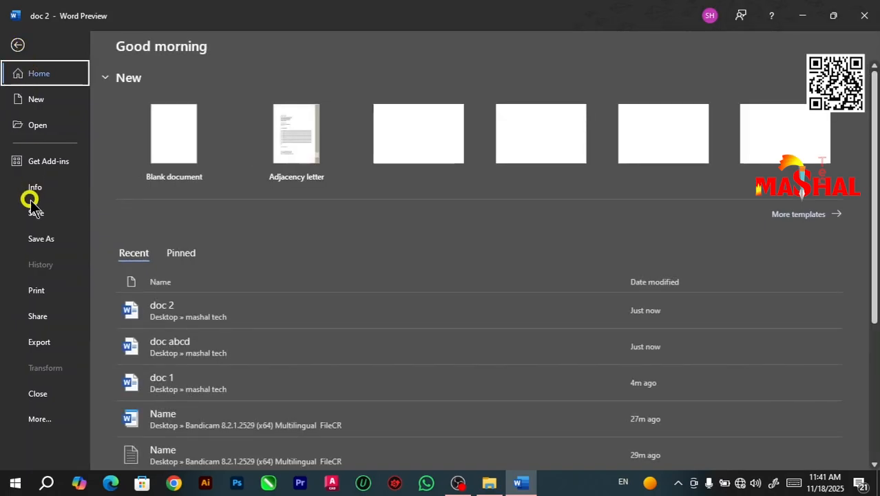
{"action": "left_click", "coordinate": [11, 43]}
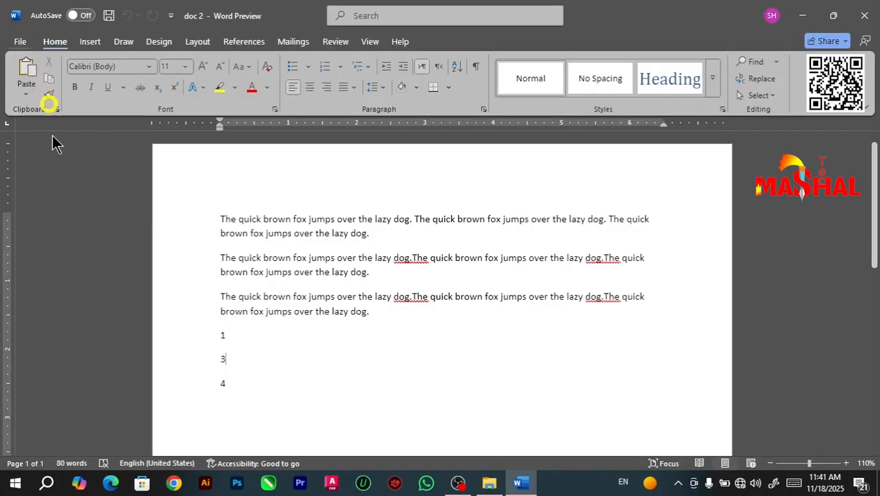
{"action": "left_click", "coordinate": [15, 39]}
{"action": "left_click", "coordinate": [17, 46]}
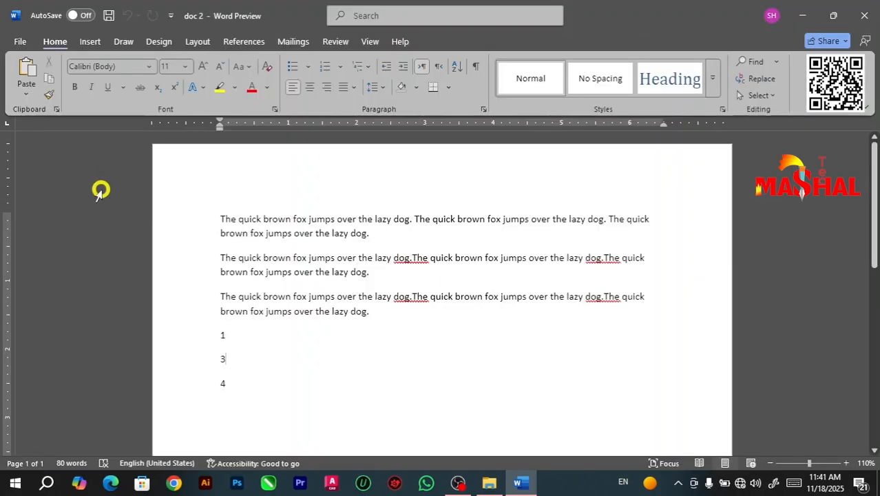
Step: Start a Save As of doc 2 in the mashal tech folder with the file name sec 1
{"action": "key", "text": "F12"}
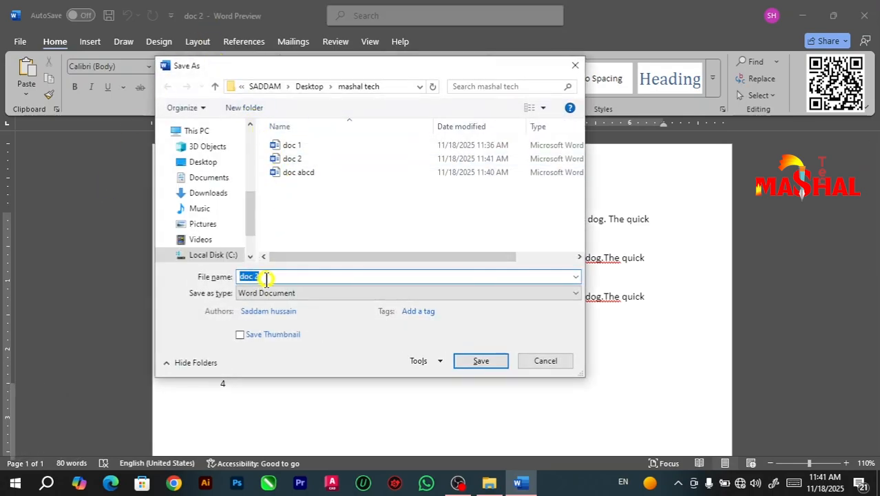
{"action": "type", "text": "s"}
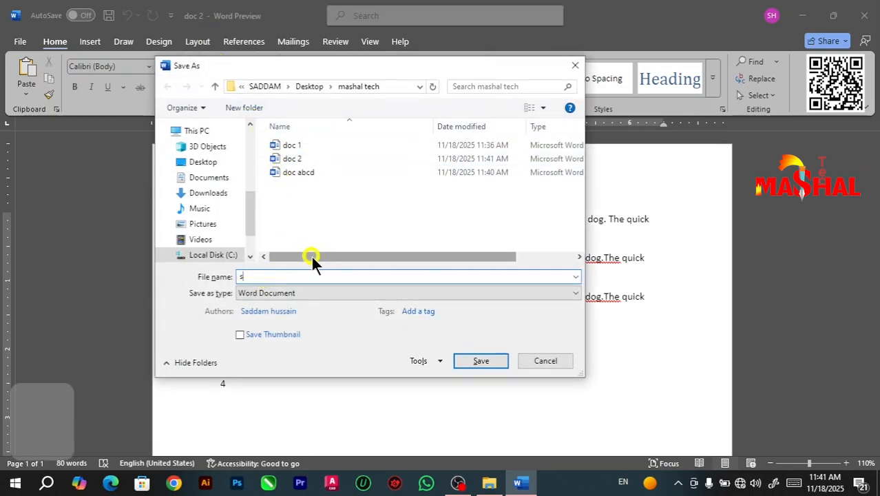
{"action": "type", "text": "ec"}
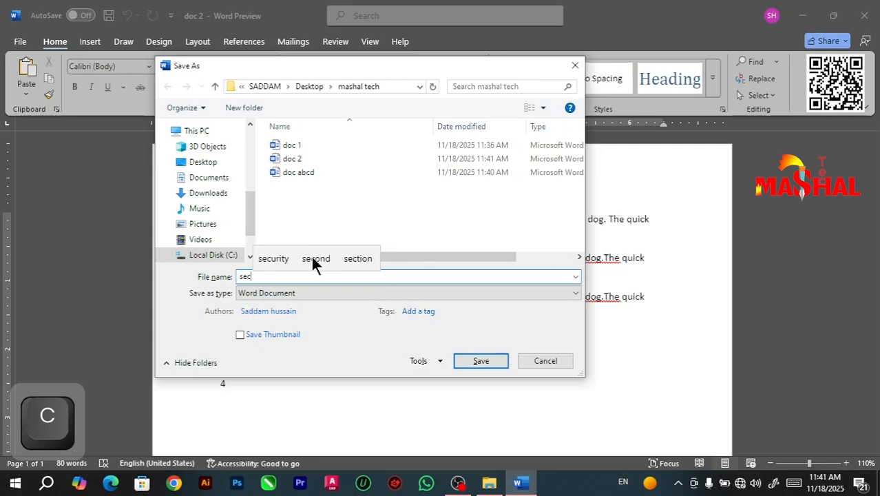
{"action": "type", "text": " 1"}
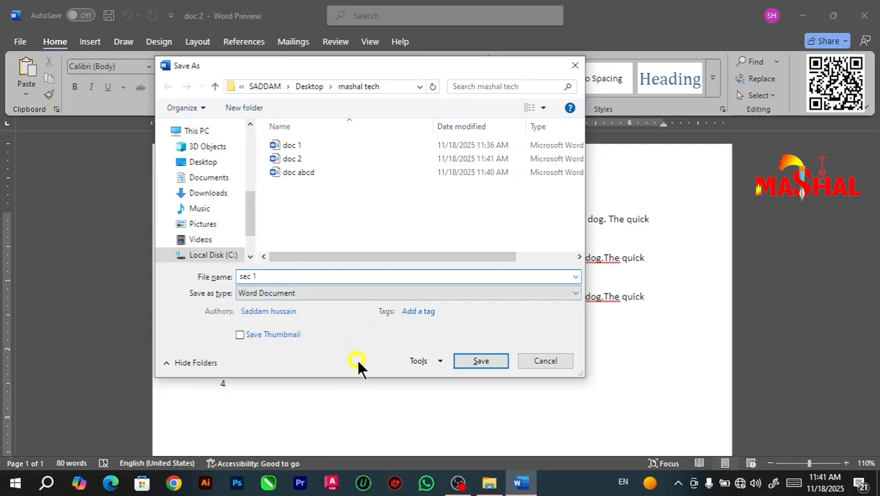
Step: Enter a password to open and a password to modify for sec 1 in the general save options
{"action": "left_click", "coordinate": [440, 361]}
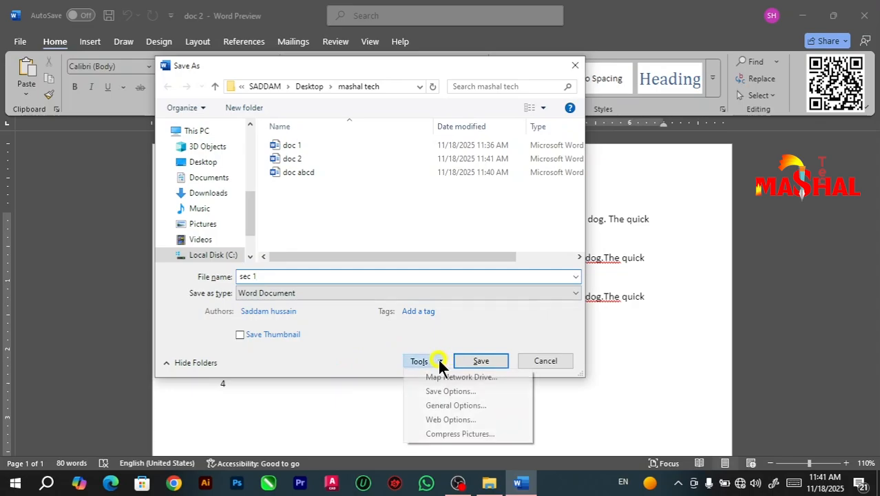
{"action": "left_click", "coordinate": [447, 406]}
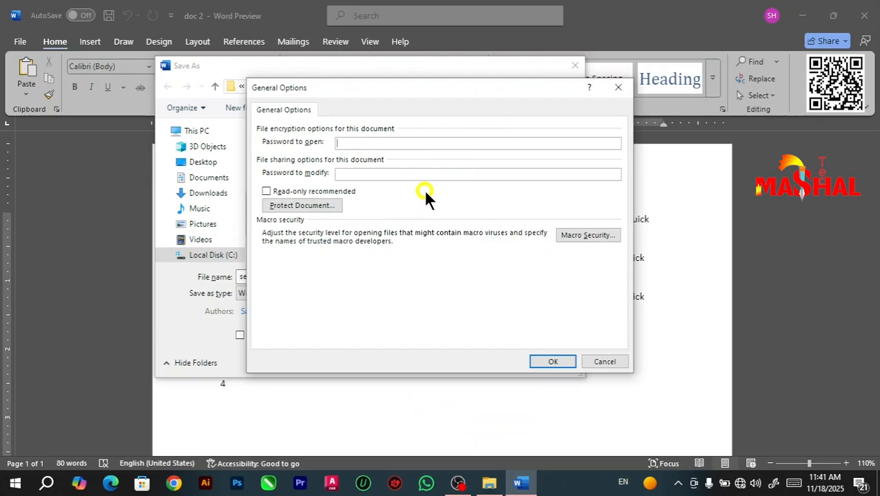
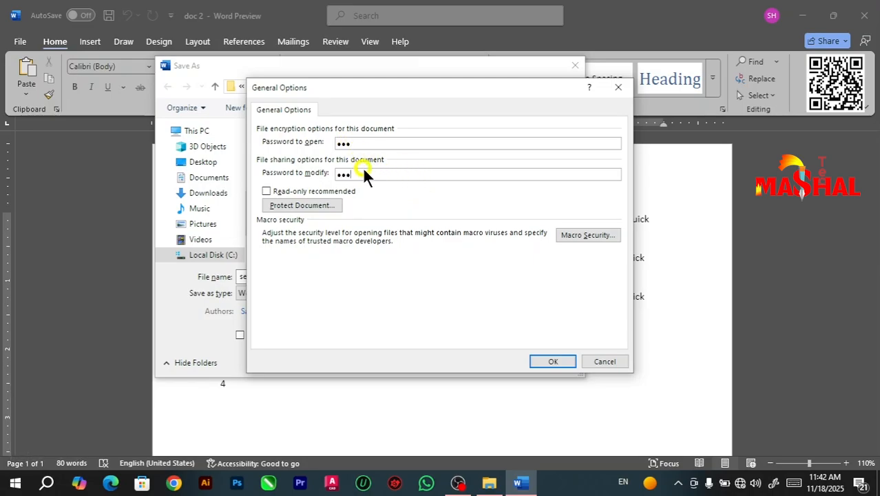
{"action": "left_click", "coordinate": [549, 364]}
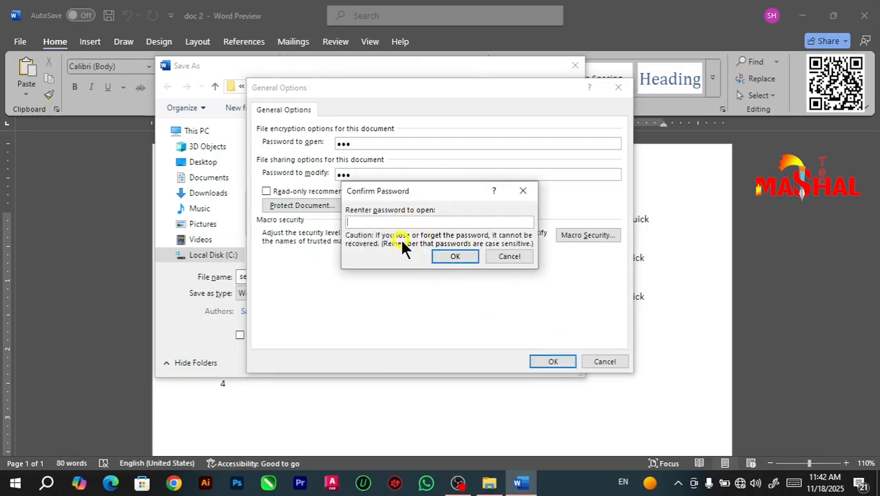
Step: Re-enter the open and modify passwords to confirm them, and save the protected document as sec 1
{"action": "type", "text": "333"}
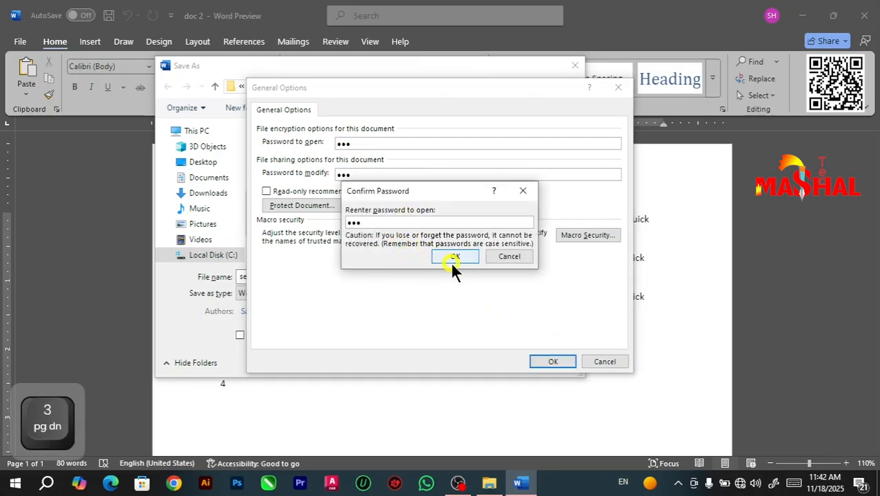
{"action": "left_click", "coordinate": [454, 257]}
{"action": "type", "text": "3"}
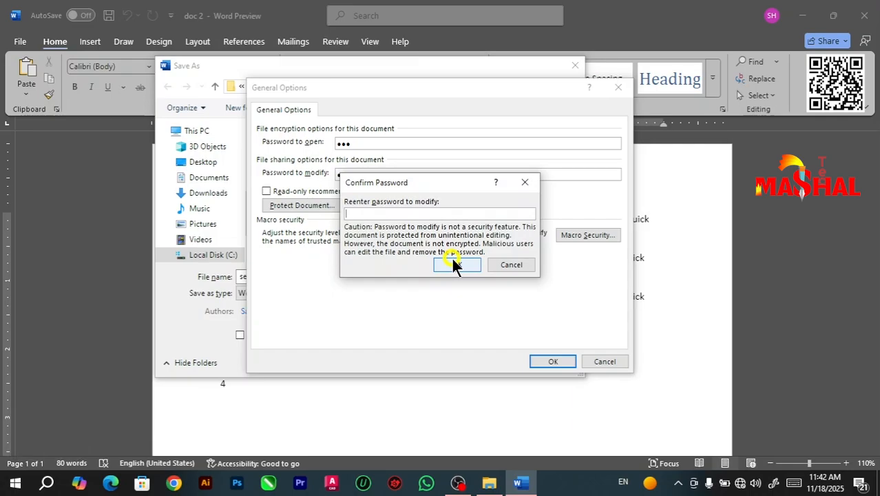
{"action": "type", "text": "33"}
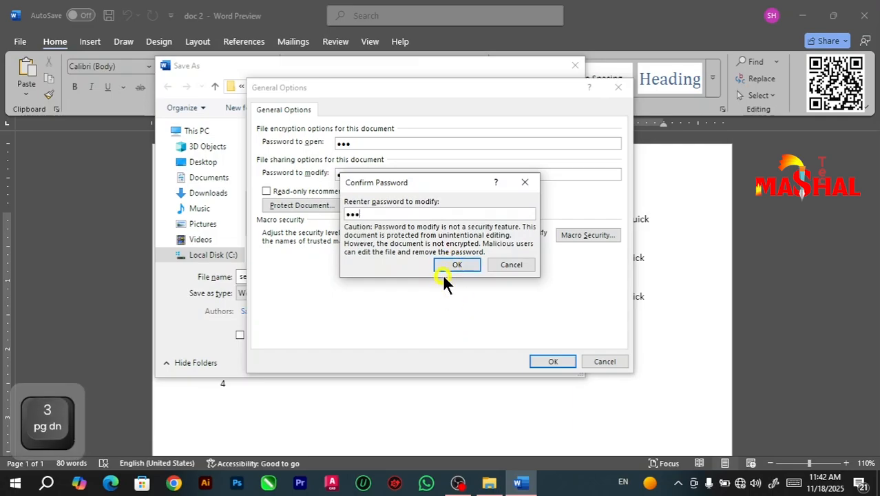
{"action": "left_click", "coordinate": [443, 261]}
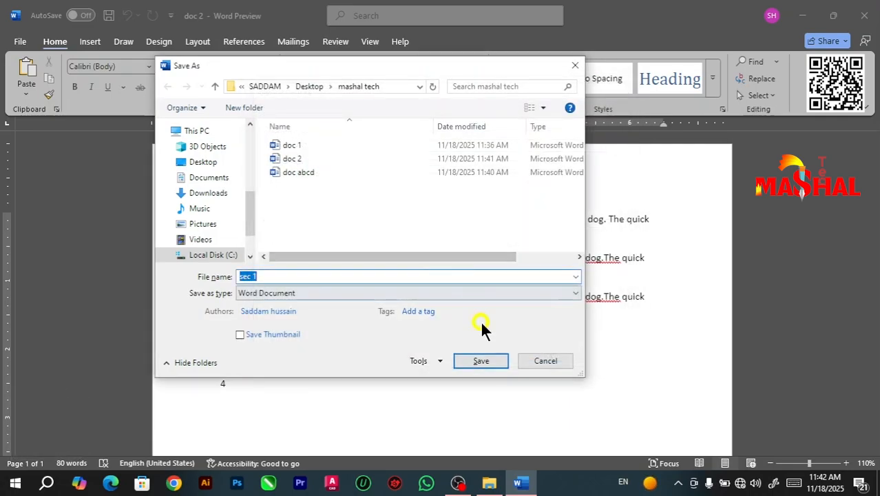
{"action": "left_click", "coordinate": [465, 357]}
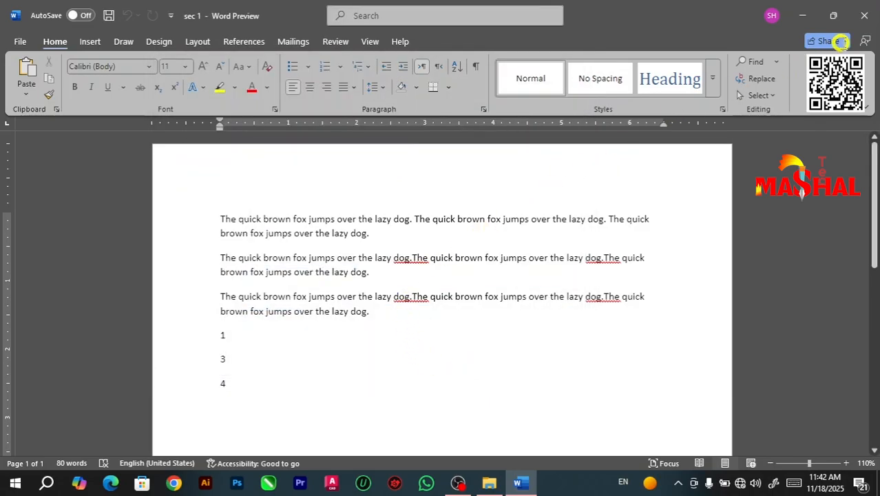
Step: Close sec 1 and compare the previews of sec 1 and doc abcd in the mashal tech folder
{"action": "left_click", "coordinate": [864, 16]}
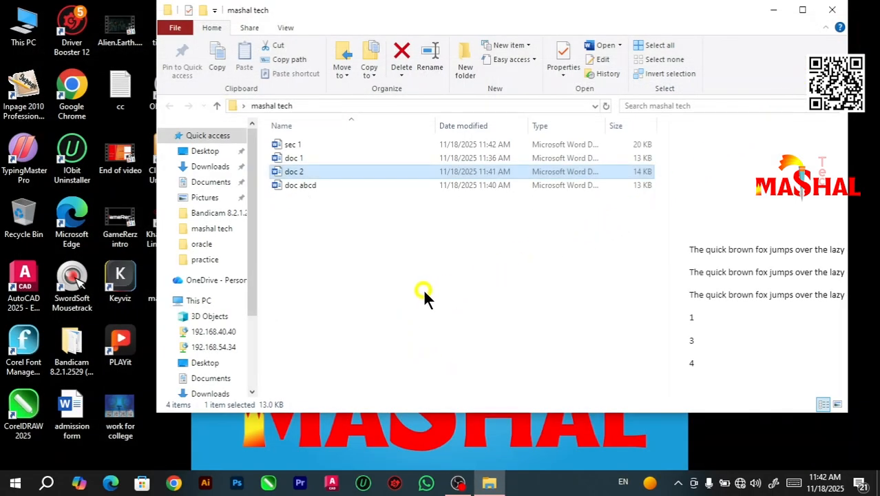
{"action": "left_click", "coordinate": [422, 292]}
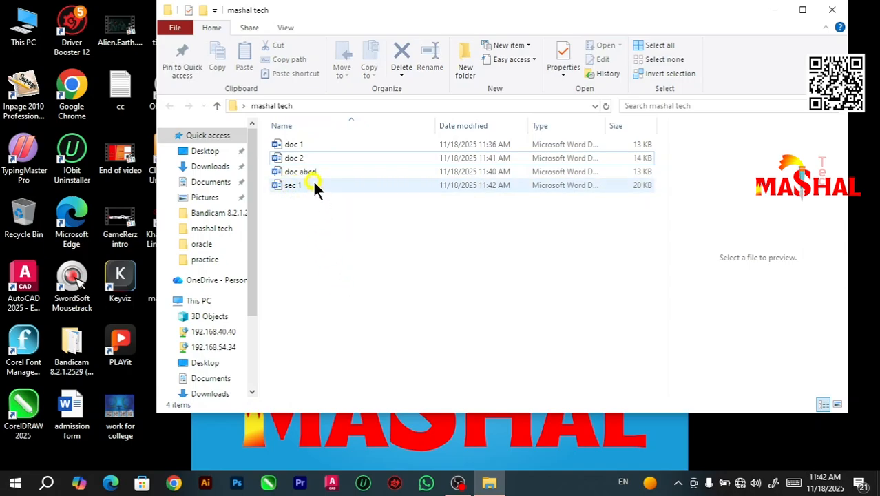
{"action": "left_click", "coordinate": [314, 186]}
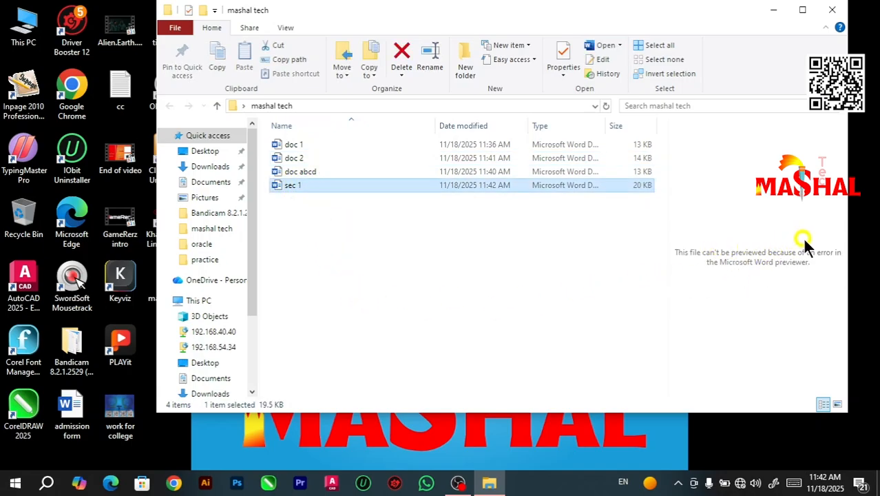
{"action": "left_click", "coordinate": [318, 171]}
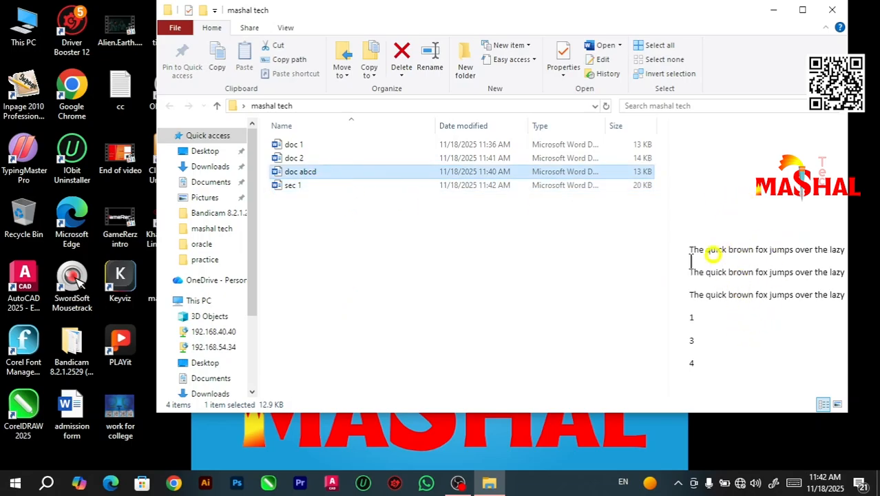
Step: Try to open sec 1 with an incorrect password, and close the empty Word window
{"action": "left_click", "coordinate": [303, 184]}
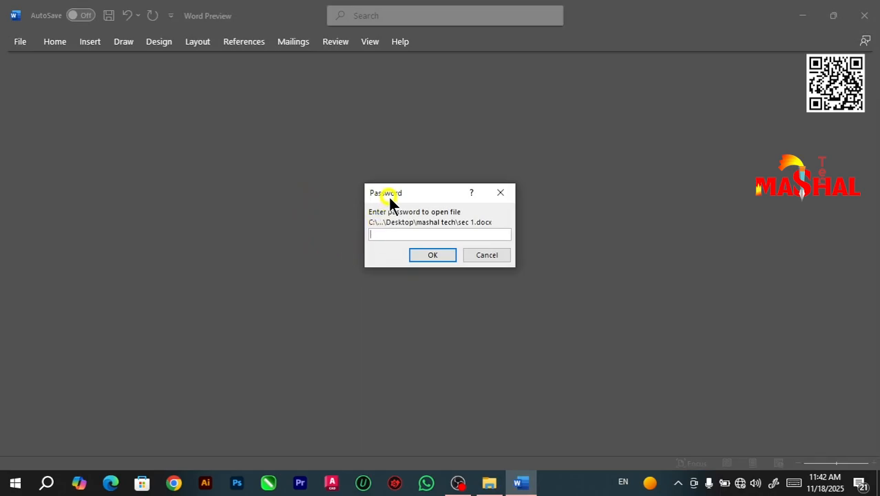
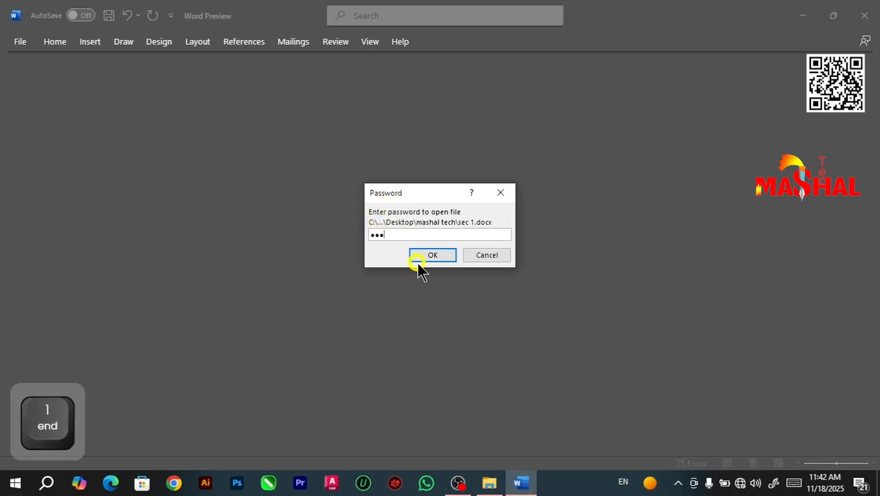
{"action": "left_click", "coordinate": [428, 256]}
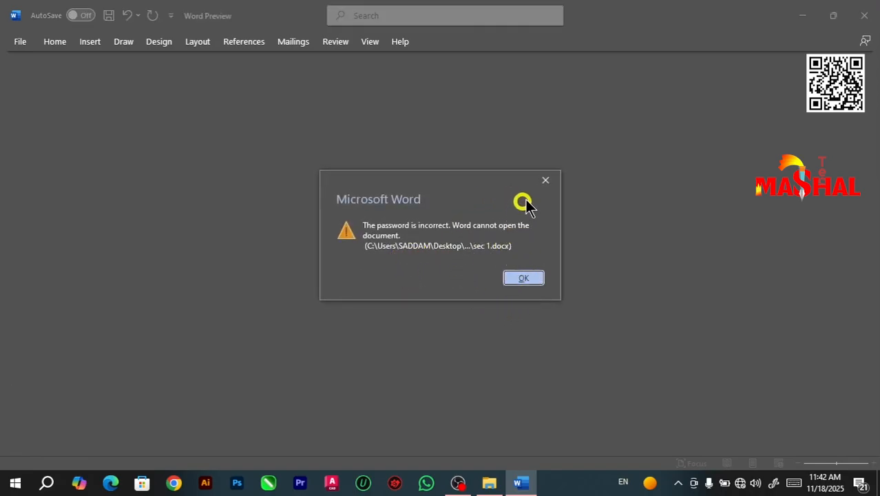
{"action": "left_click", "coordinate": [522, 278]}
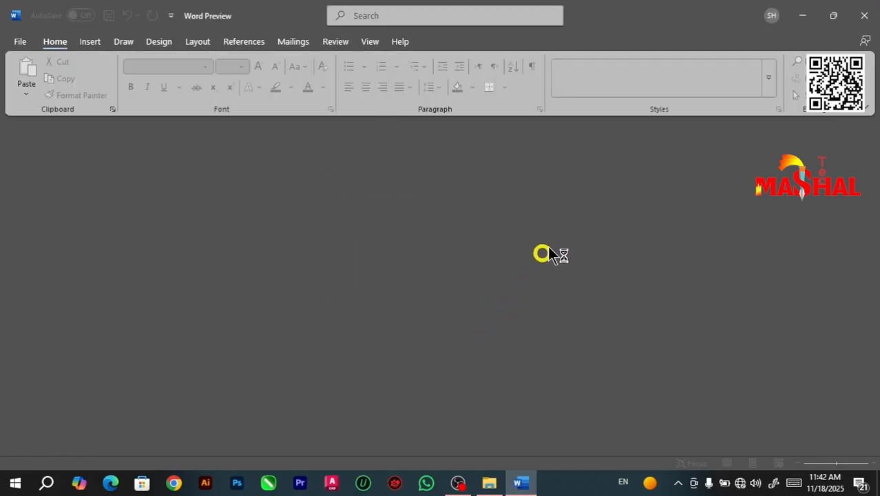
{"action": "left_click", "coordinate": [862, 17]}
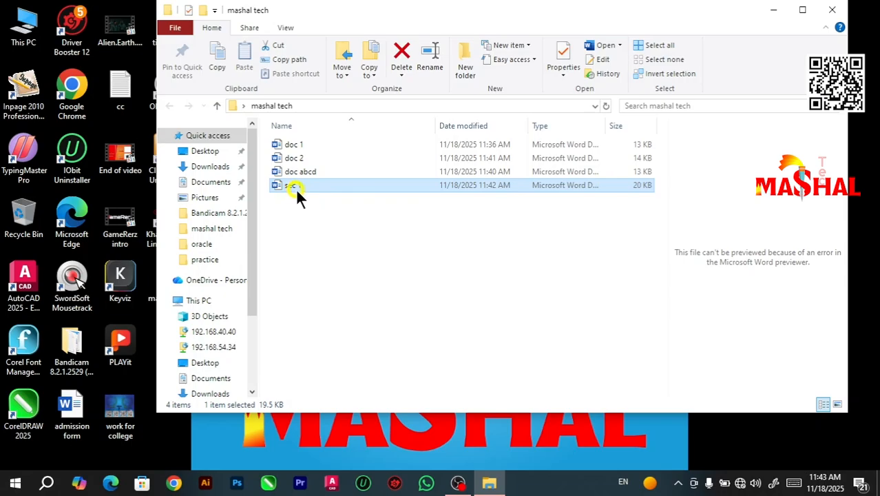
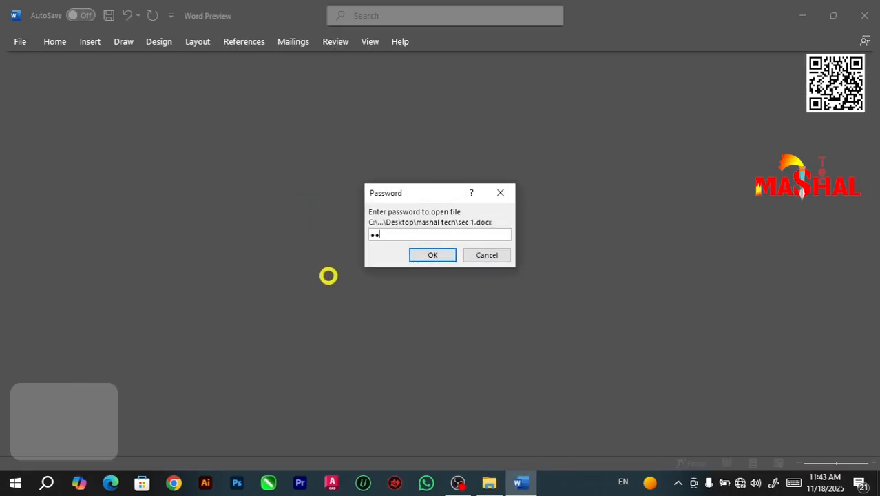
Step: Open sec 1 for editing with its open and modify passwords, and check that its text can be selected
{"action": "key", "text": "Return"}
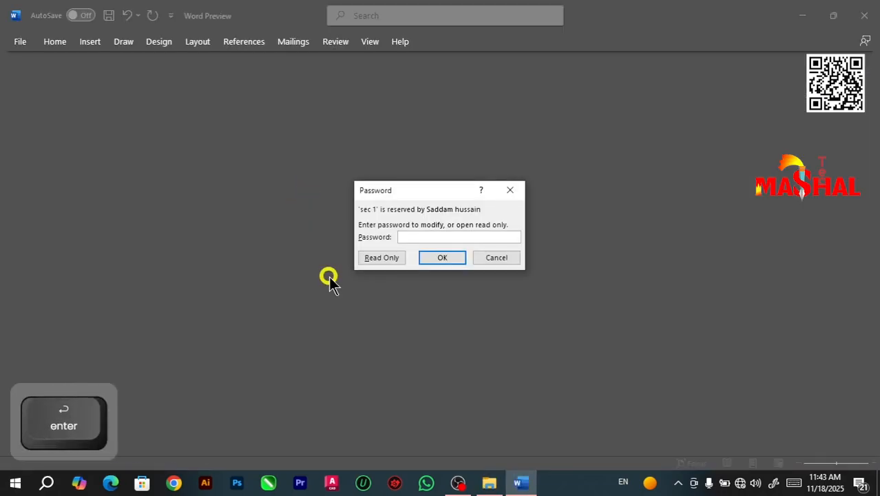
{"action": "type", "text": "111"}
{"action": "key", "text": "Return"}
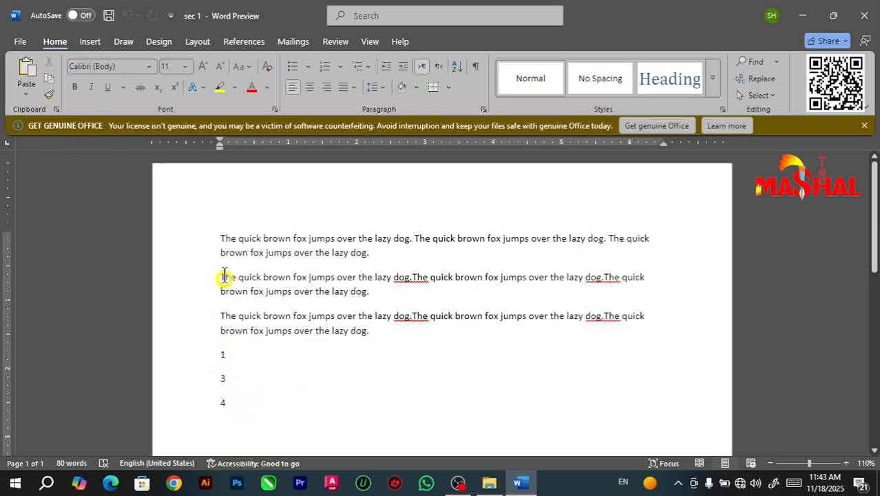
{"action": "left_click_drag", "start_coordinate": [220, 238], "coordinate": [259, 408]}
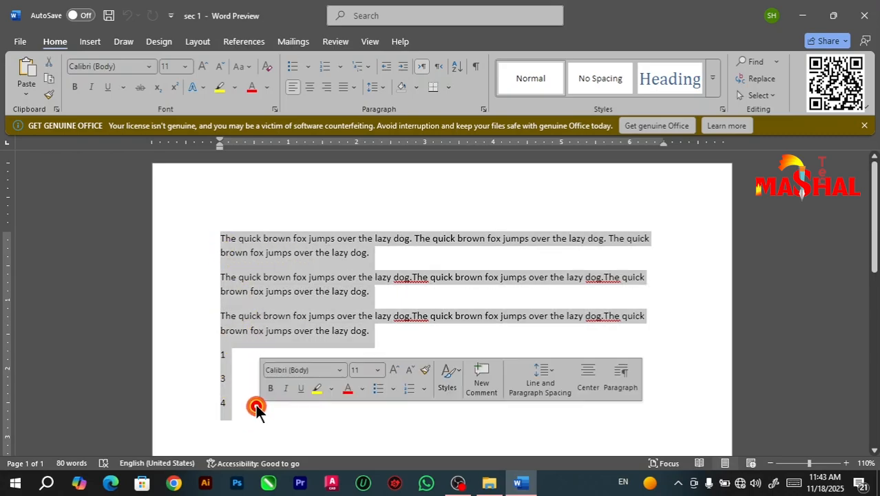
{"action": "left_click", "coordinate": [291, 333]}
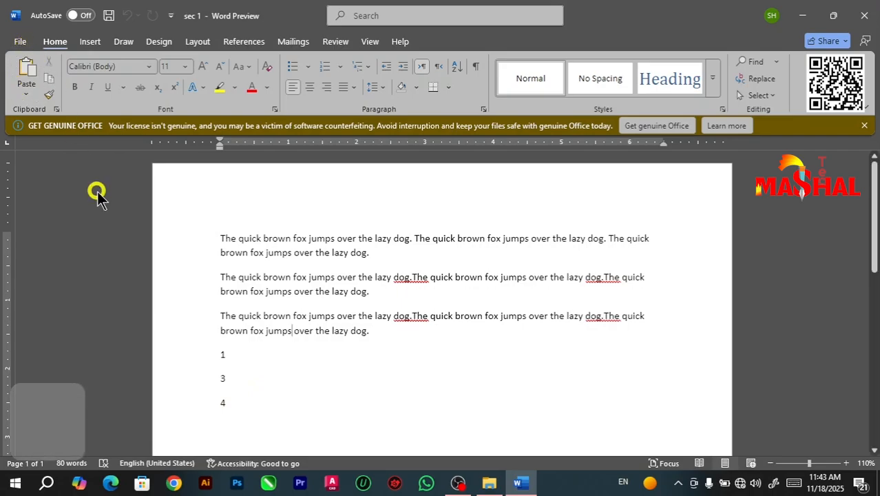
Step: Remove the open and modify passwords from sec 1 and save it under the same name in the mashal tech folder
{"action": "key", "text": "F12"}
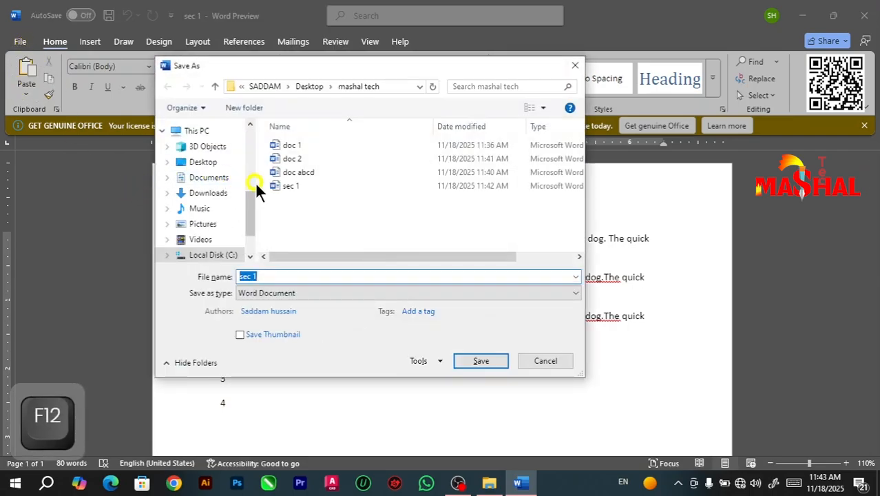
{"action": "left_click", "coordinate": [296, 185]}
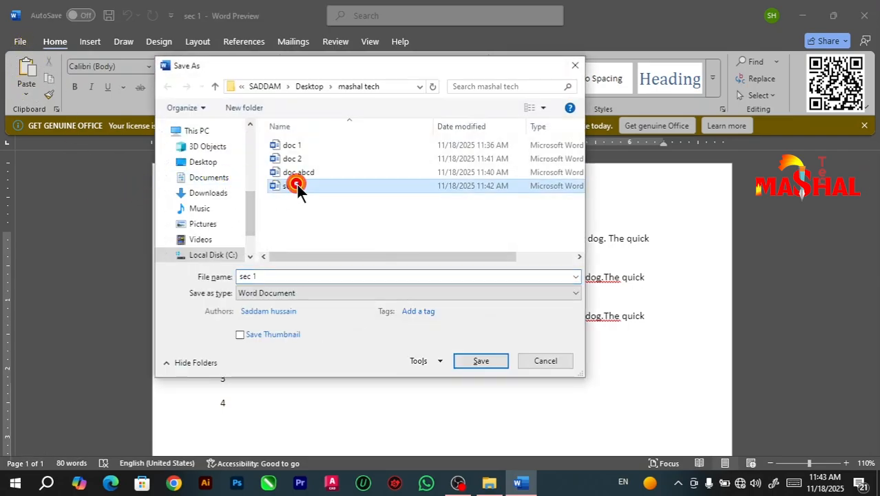
{"action": "left_click", "coordinate": [427, 360]}
{"action": "left_click", "coordinate": [454, 405]}
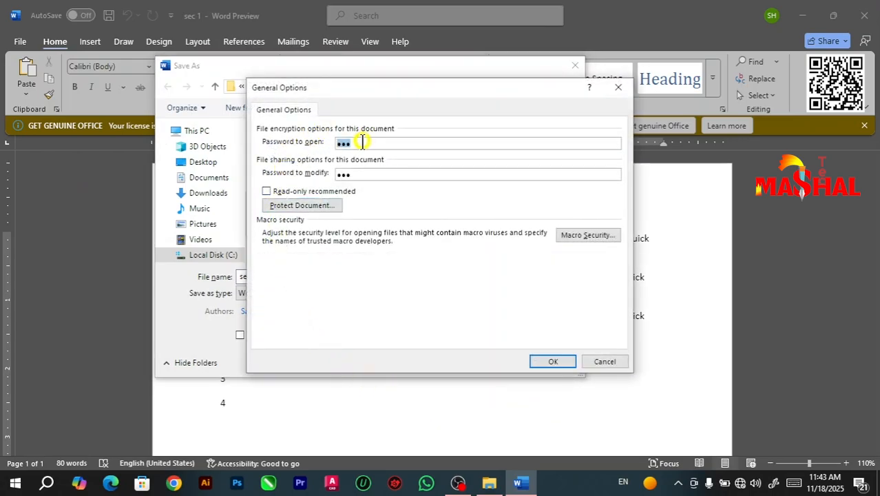
{"action": "key", "text": "BackSpace"}
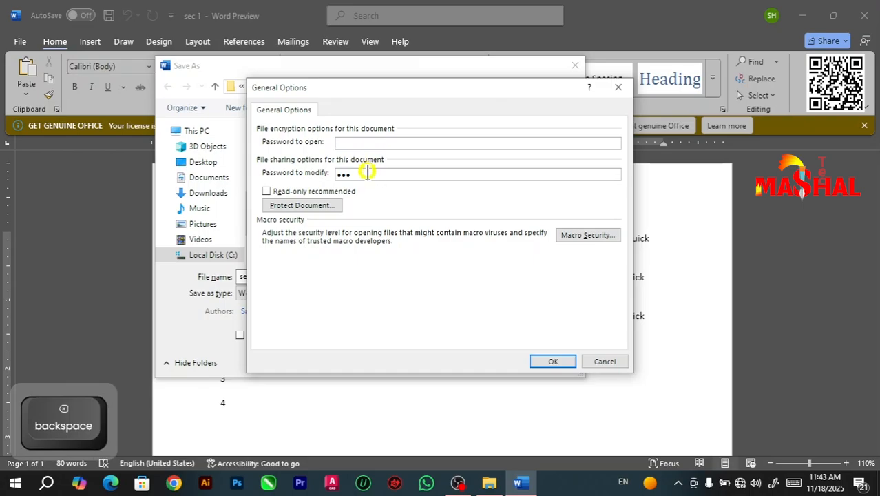
{"action": "left_click_drag", "start_coordinate": [366, 173], "coordinate": [334, 173]}
{"action": "key", "text": "BackSpace"}
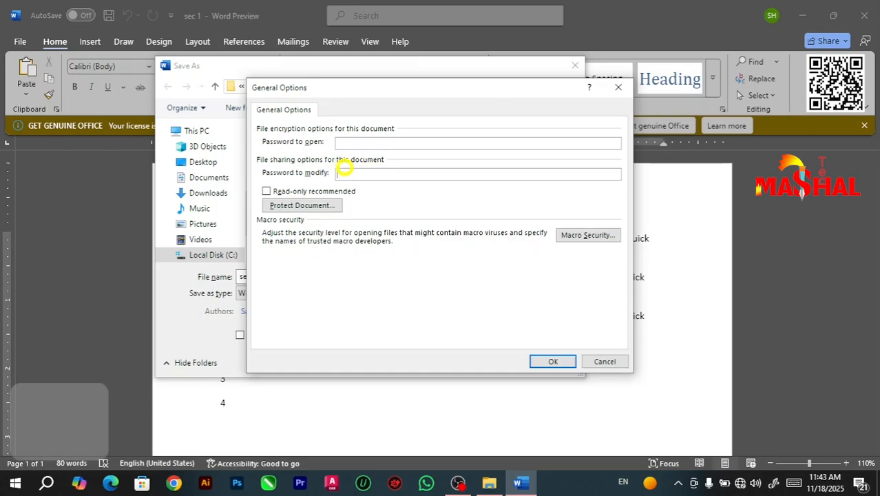
{"action": "left_click", "coordinate": [545, 360]}
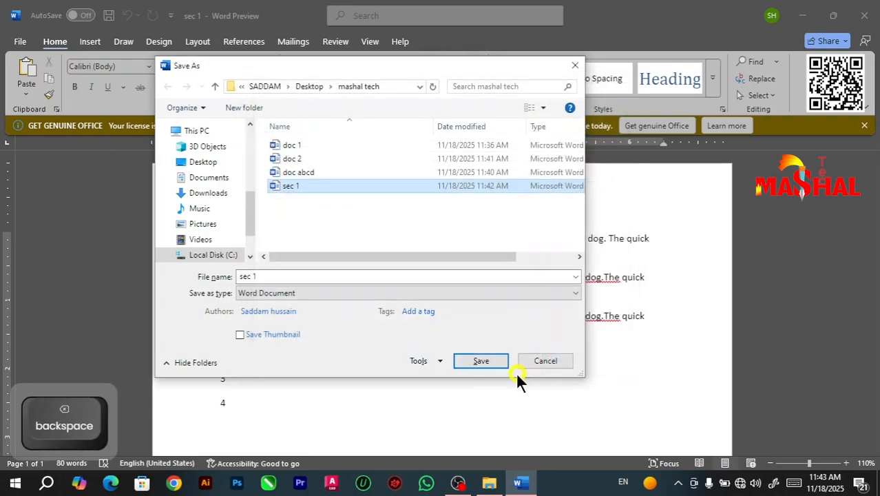
{"action": "left_click", "coordinate": [476, 358]}
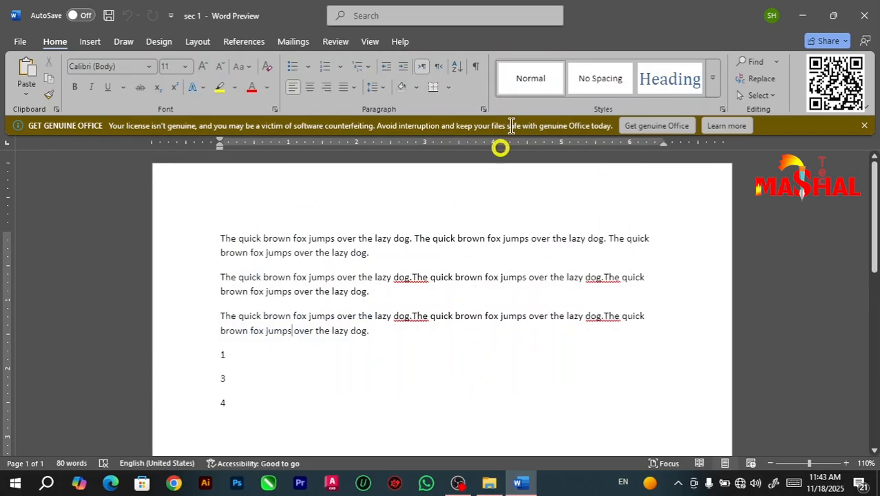
Step: Close sec 1, check the previews of doc 1 and sec 1 in the mashal tech folder, and reopen sec 1
{"action": "left_click", "coordinate": [864, 15]}
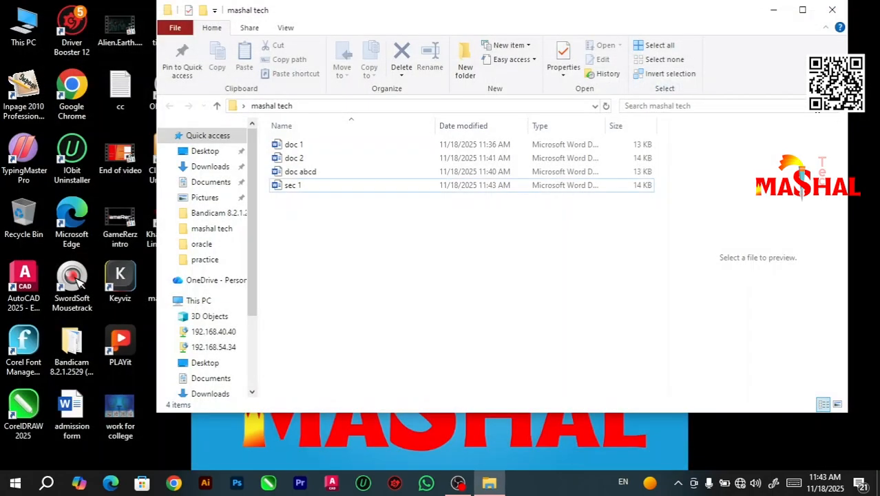
{"action": "left_click", "coordinate": [369, 146]}
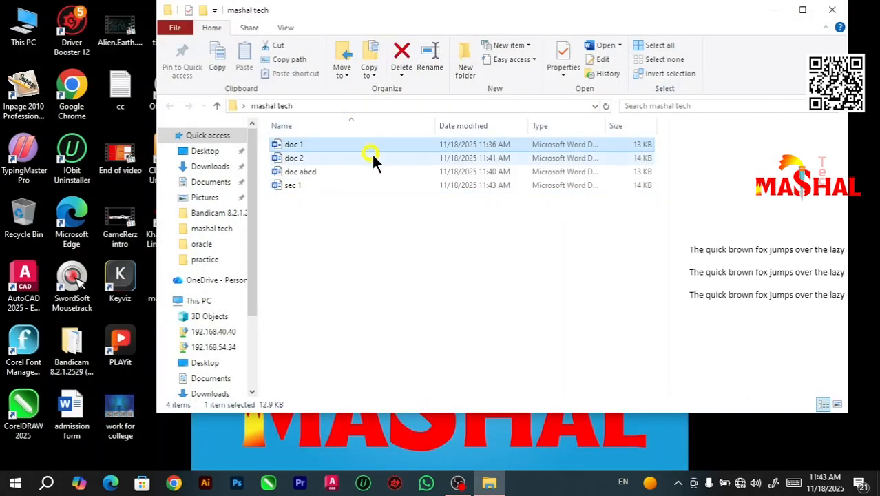
{"action": "left_click", "coordinate": [313, 187]}
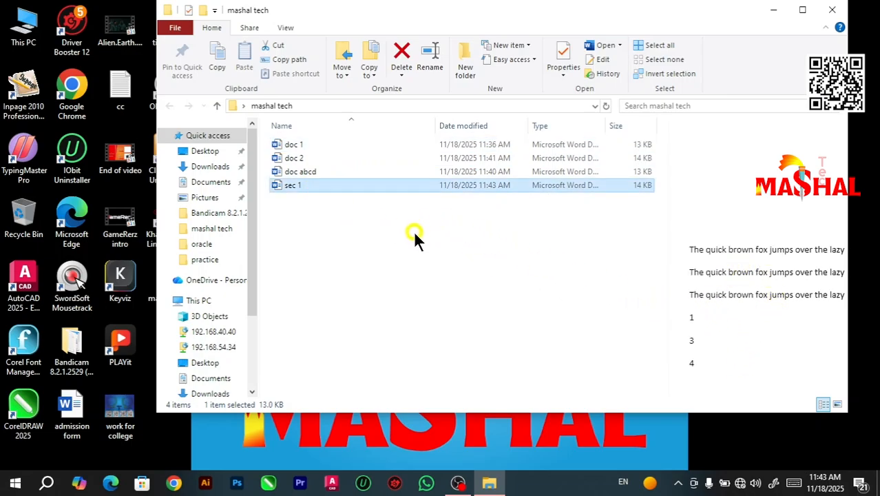
{"action": "double_click", "coordinate": [289, 184]}
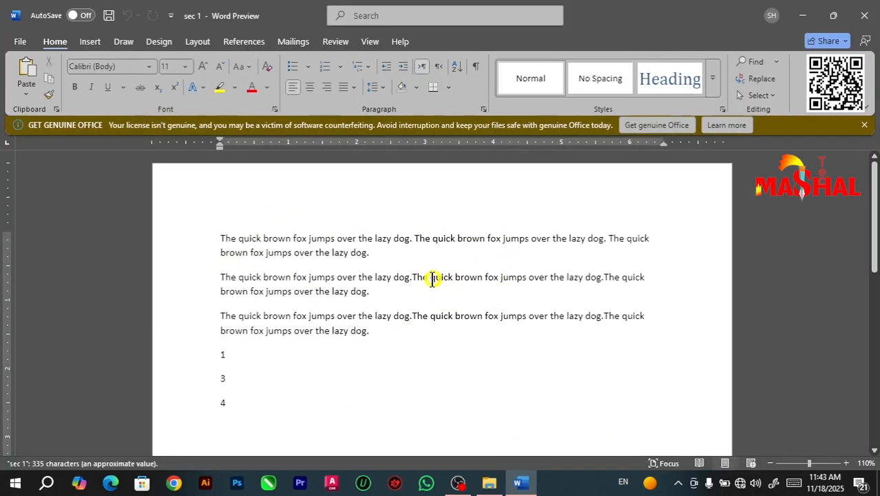
Step: Dismiss the licence notice and replace all the text in sec 1 with a table of three columns and three rows
{"action": "left_click", "coordinate": [864, 125]}
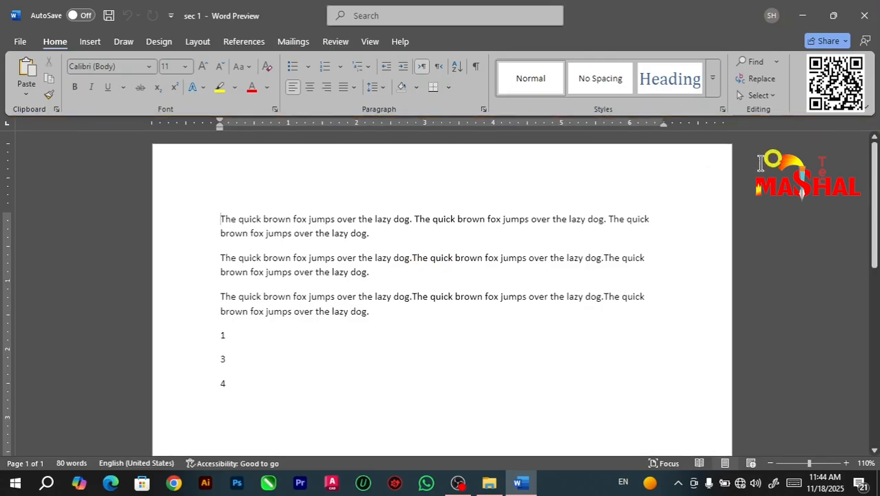
{"action": "left_click_drag", "start_coordinate": [249, 380], "coordinate": [225, 219]}
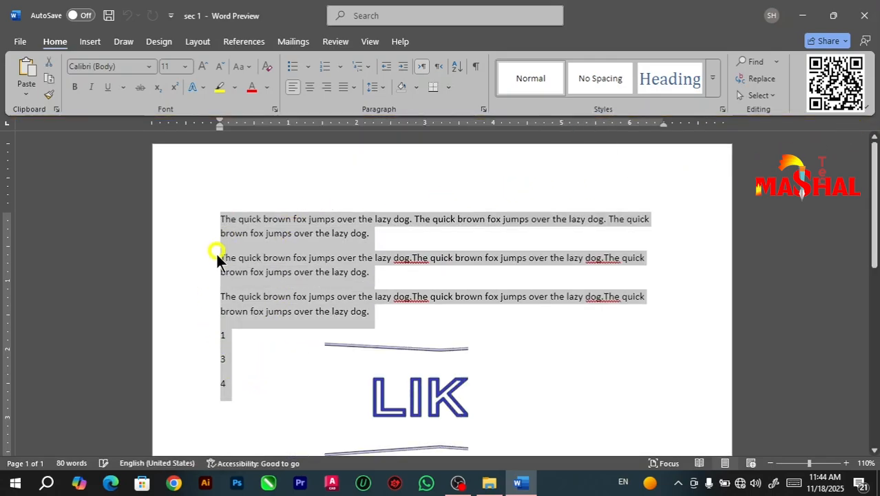
{"action": "key", "text": "BackSpace"}
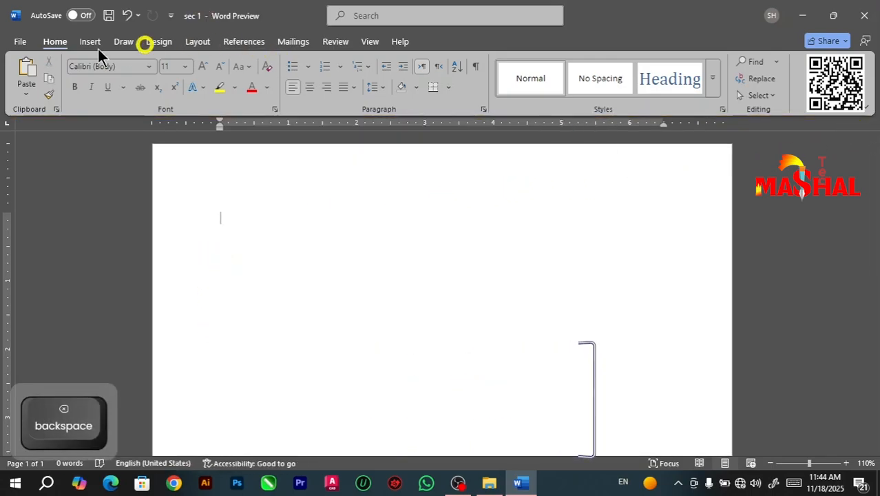
{"action": "left_click", "coordinate": [94, 48]}
{"action": "left_click", "coordinate": [103, 77]}
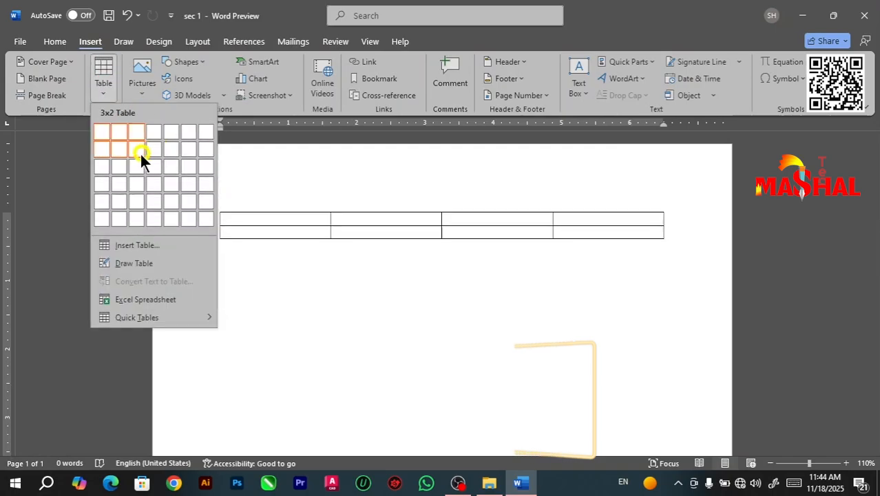
{"action": "left_click", "coordinate": [136, 165]}
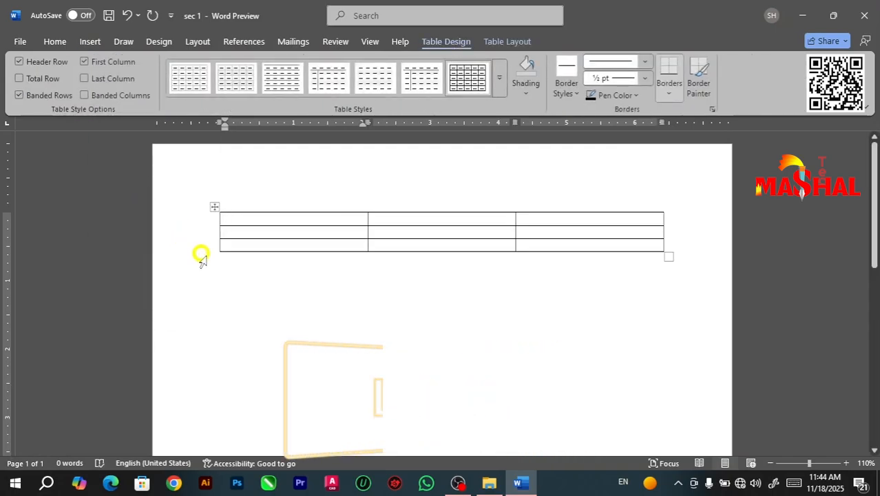
Step: Fill the table's header row with the column titles name, Roll no and subject
{"action": "type", "text": "name"}
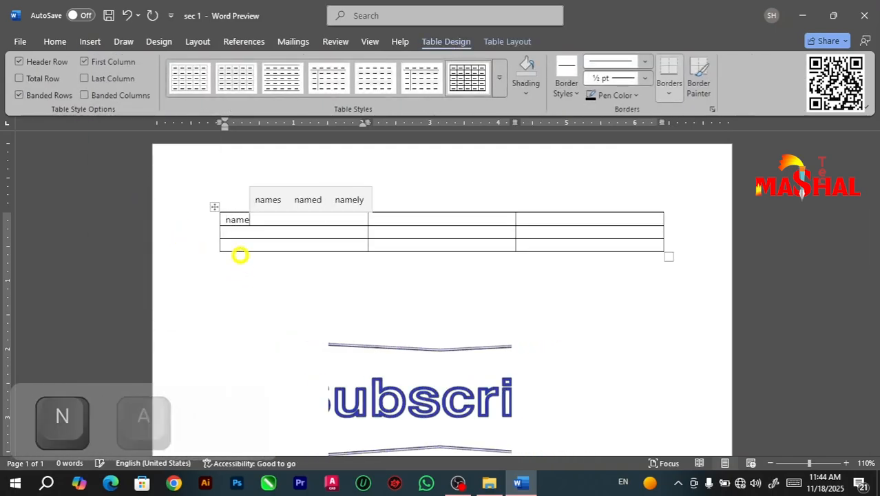
{"action": "key", "text": "Right"}
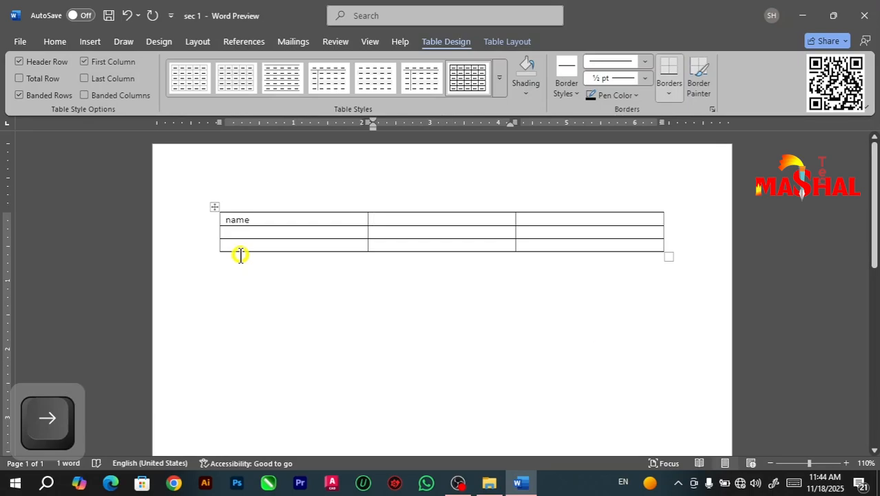
{"action": "type", "text": "roll"}
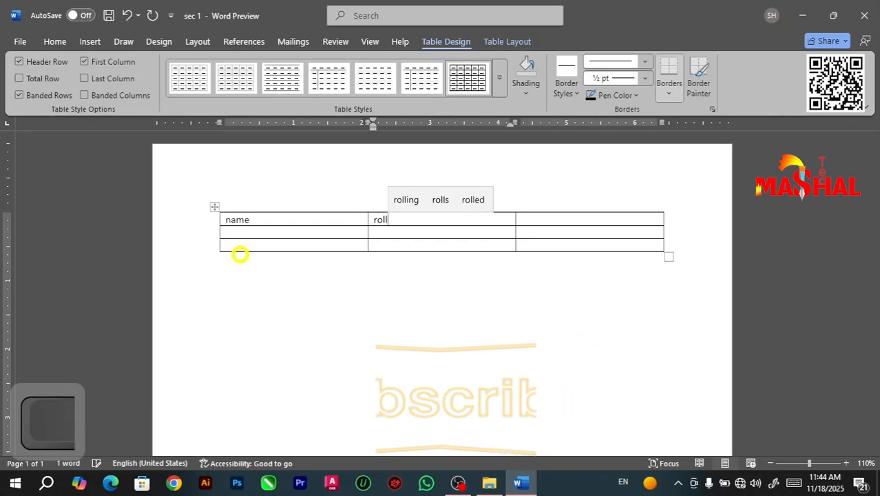
{"action": "type", "text": " no"}
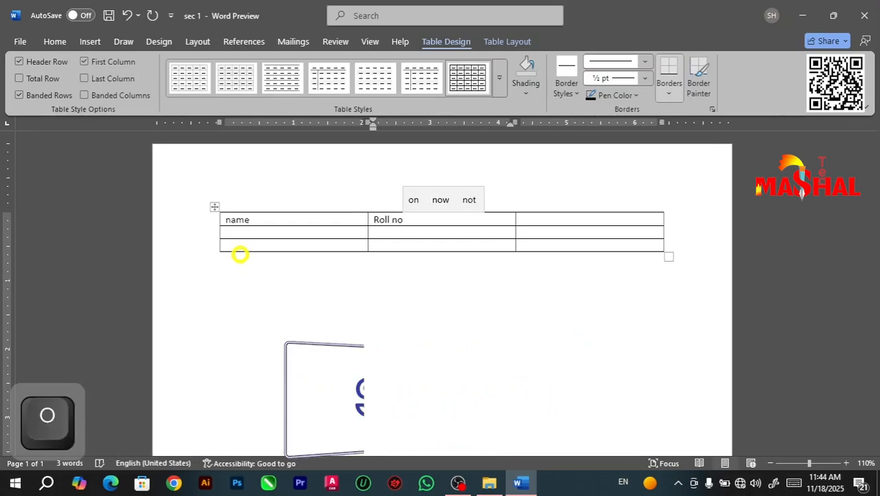
{"action": "key", "text": "Right"}
{"action": "type", "text": "su"}
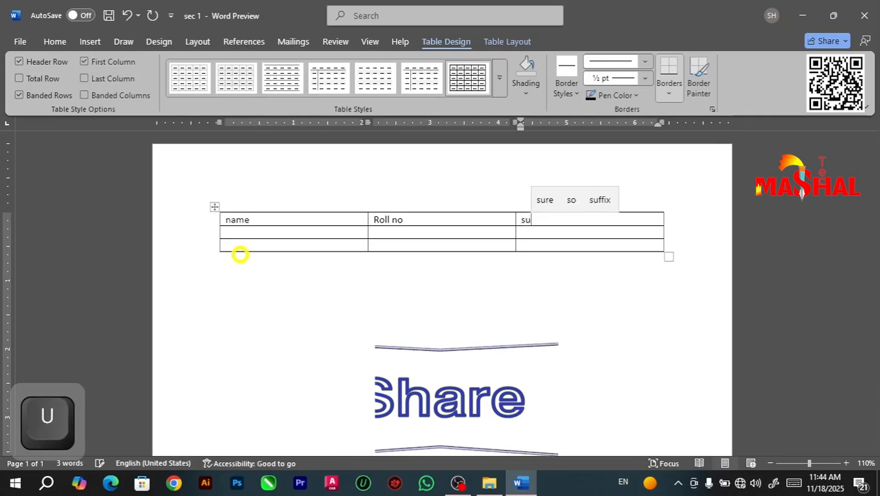
{"action": "type", "text": "bject"}
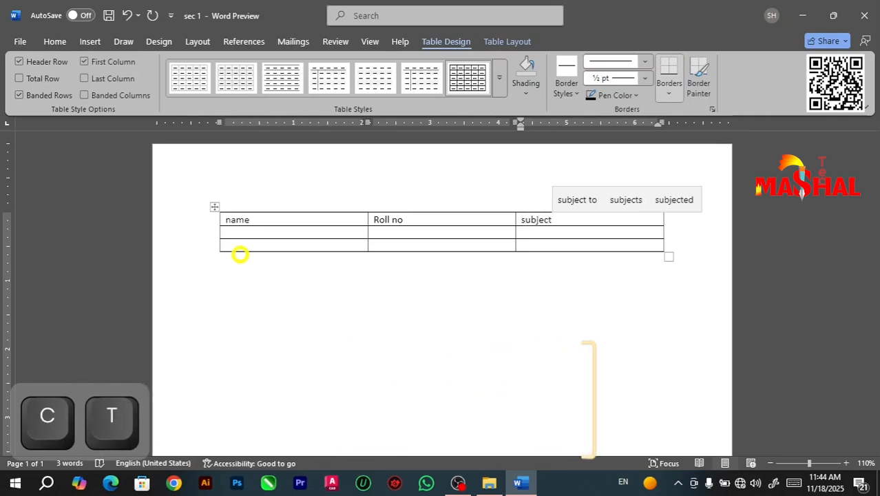
{"action": "key", "text": "Right"}
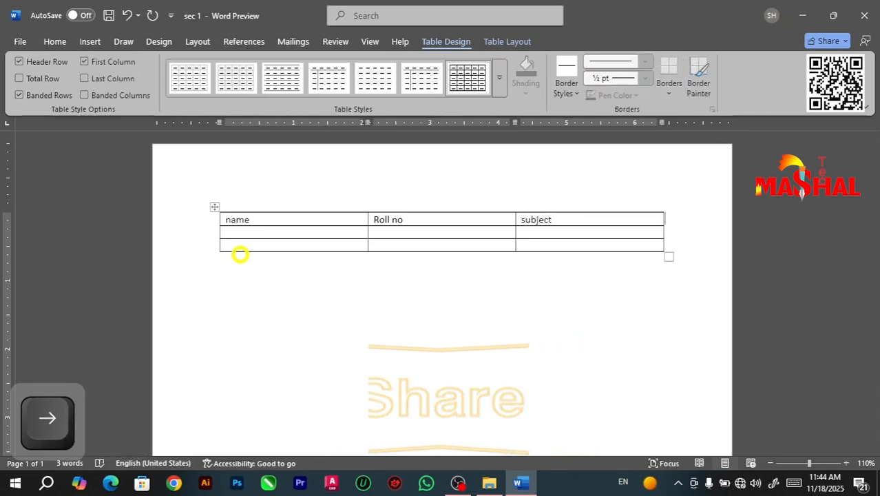
Step: Fill the second table row with a student's name, roll number 201 and the subject english
{"action": "key", "text": "Down"}
{"action": "key", "text": "Left"}
{"action": "key", "text": "Left"}
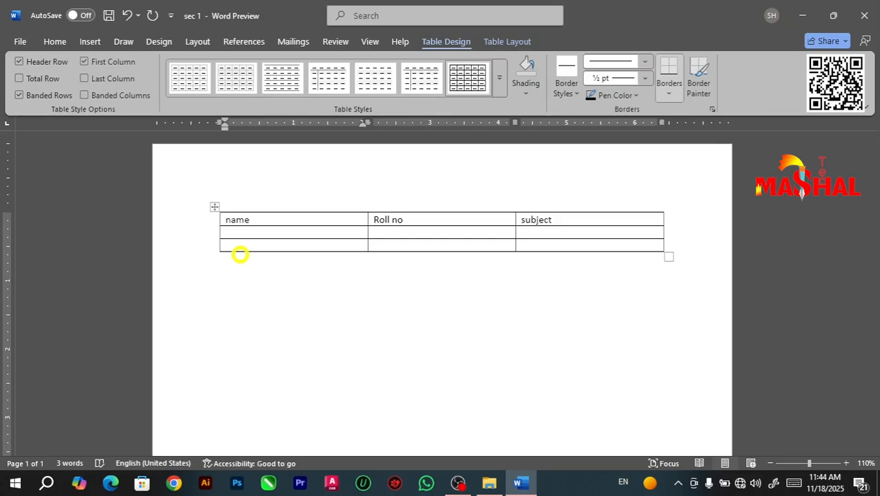
{"action": "type", "text": "shan"}
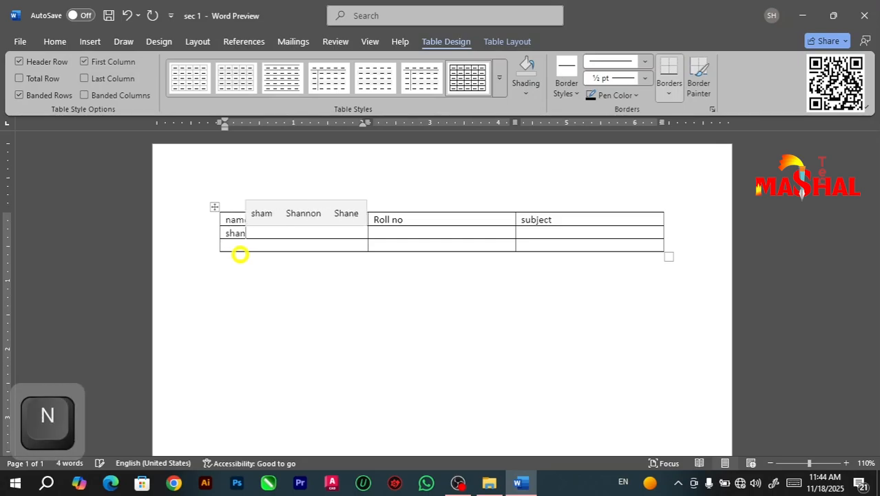
{"action": "key", "text": "Right"}
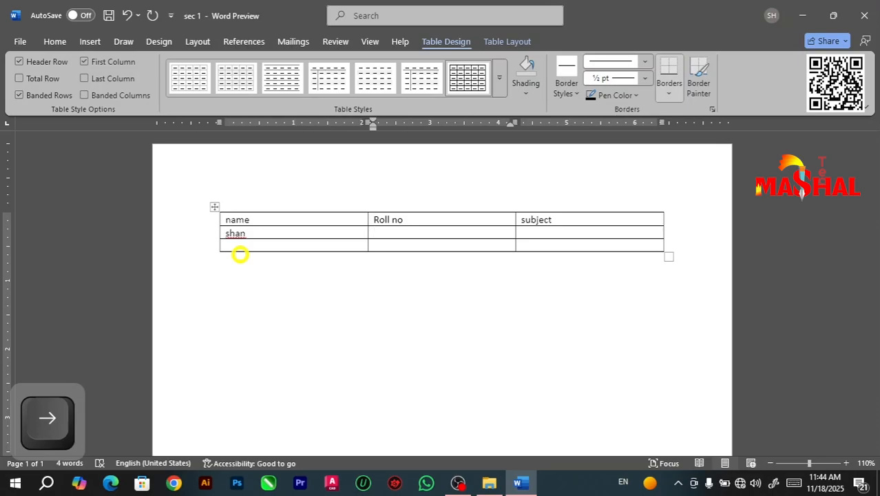
{"action": "type", "text": "201"}
{"action": "key", "text": "Right"}
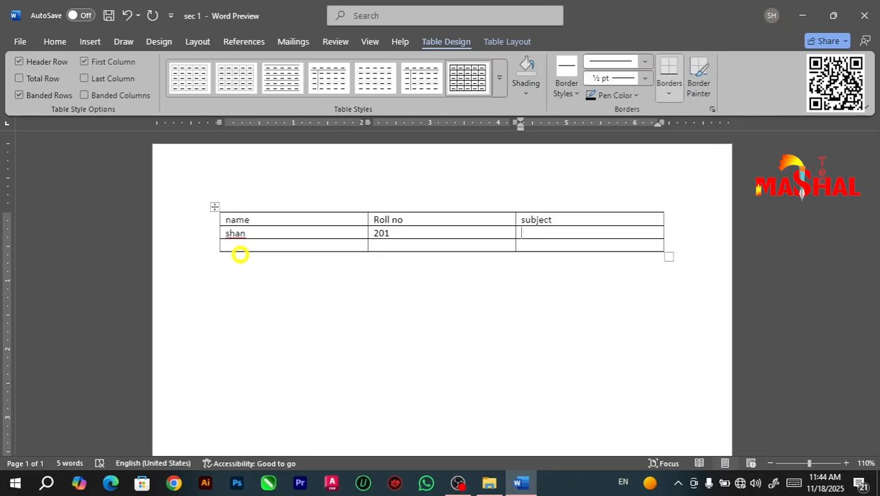
{"action": "type", "text": "engli"}
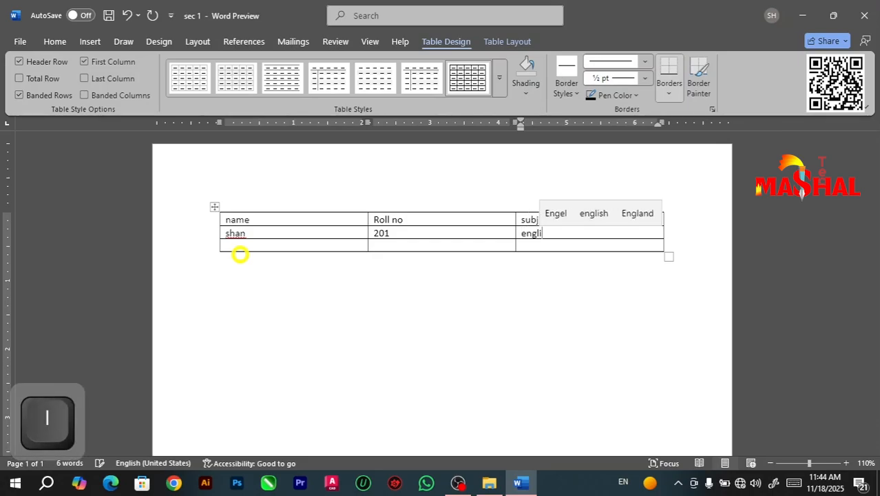
{"action": "type", "text": "sh"}
{"action": "key", "text": "Right"}
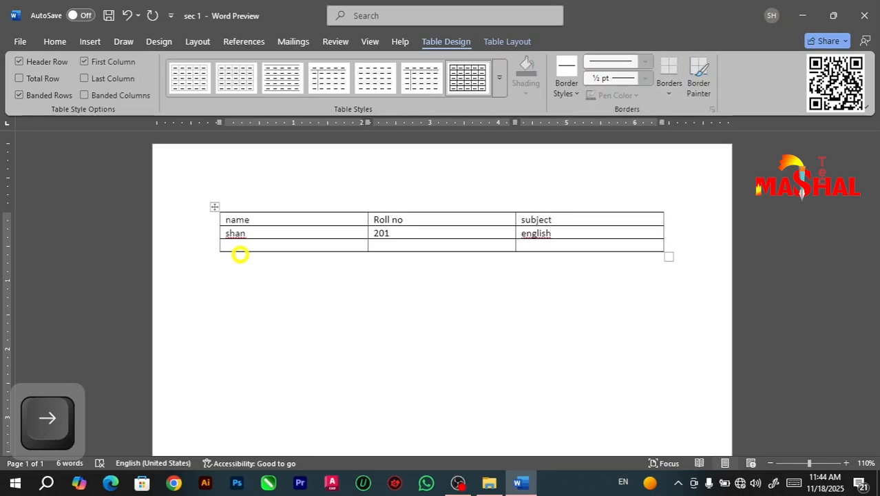
Step: Fill the third table row with another student's name, roll number 202 and the subject urdu
{"action": "type", "text": "janab"}
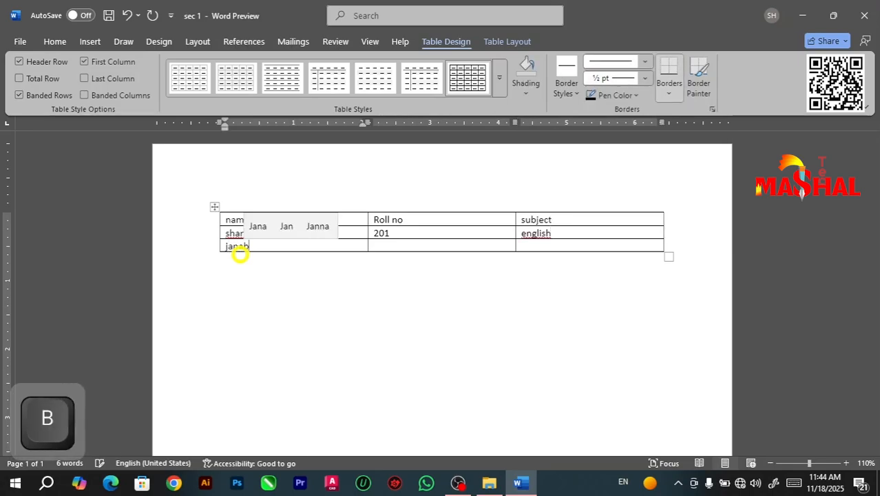
{"action": "key", "text": "Right"}
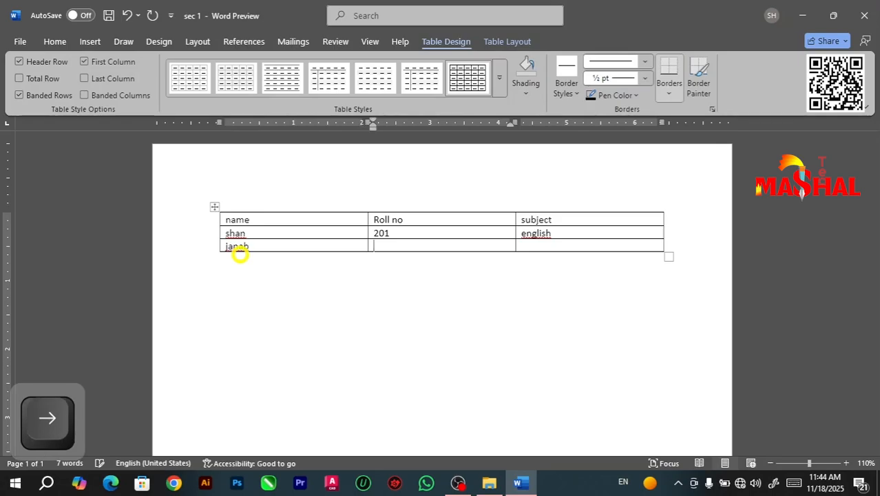
{"action": "type", "text": "202"}
{"action": "key", "text": "Right"}
{"action": "type", "text": "u"}
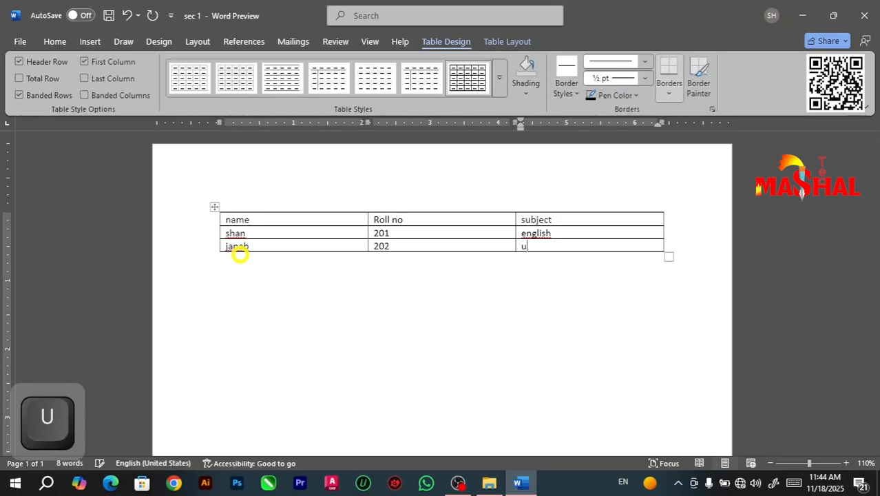
{"action": "type", "text": "rdu"}
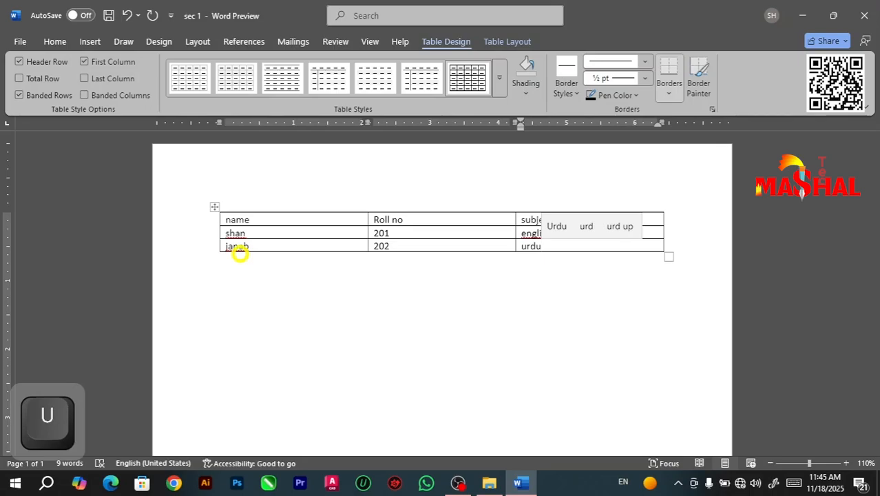
Step: Add a fourth row to the table and enter a student's name, roll number 203 and the subject maths
{"action": "key", "text": "Return"}
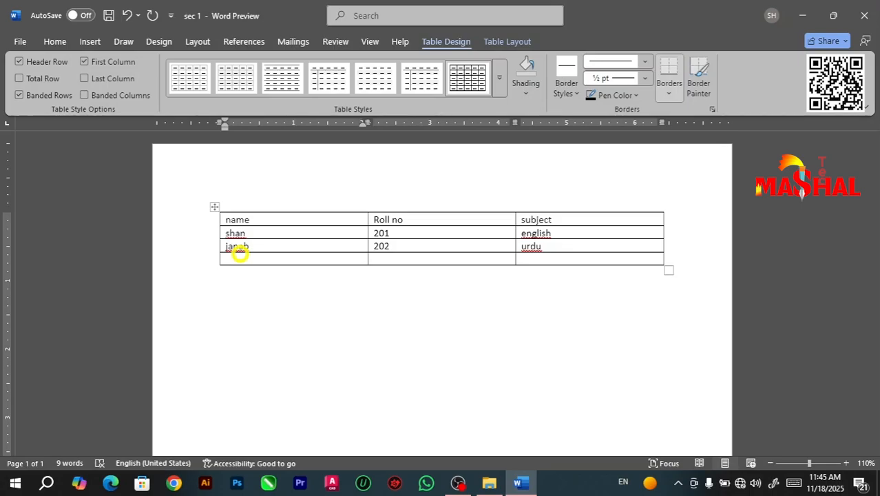
{"action": "type", "text": "waheed"}
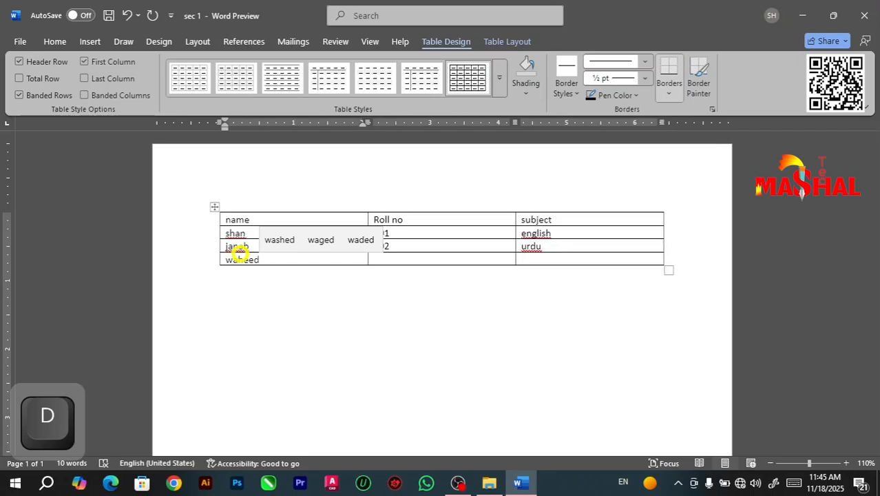
{"action": "key", "text": "Tab"}
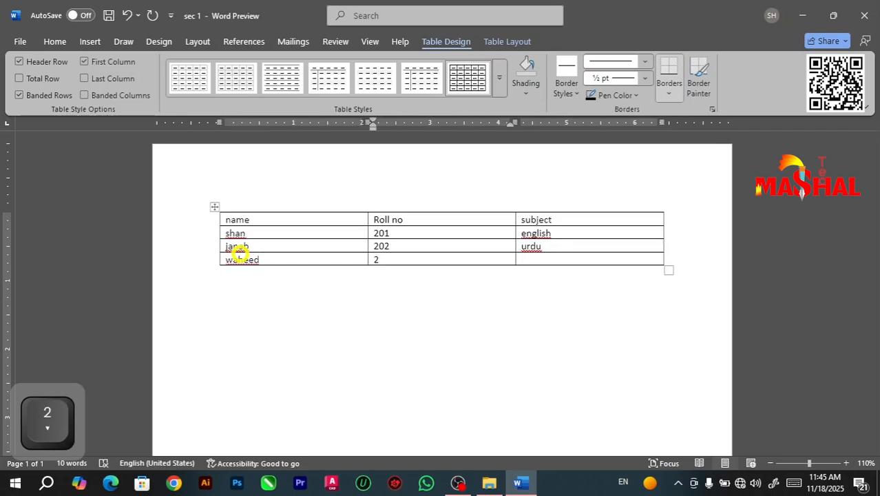
{"action": "key", "text": "Tab"}
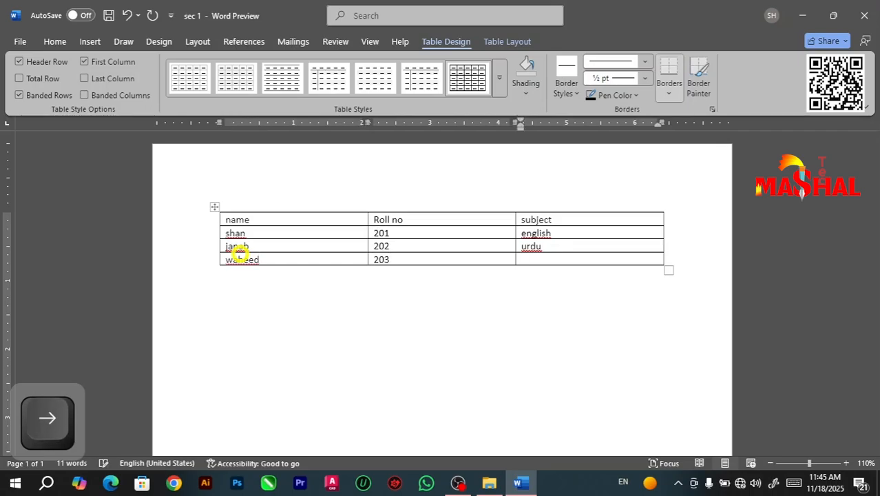
{"action": "type", "text": "mathsn"}
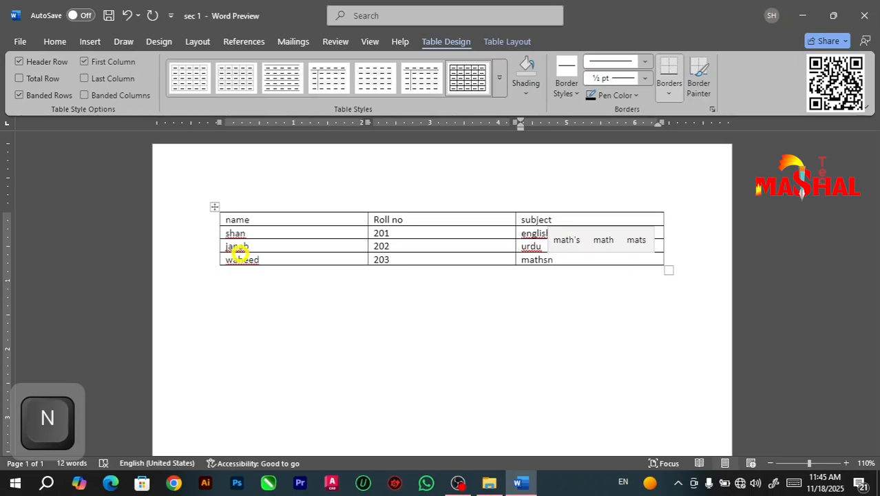
{"action": "key", "text": "BackSpace"}
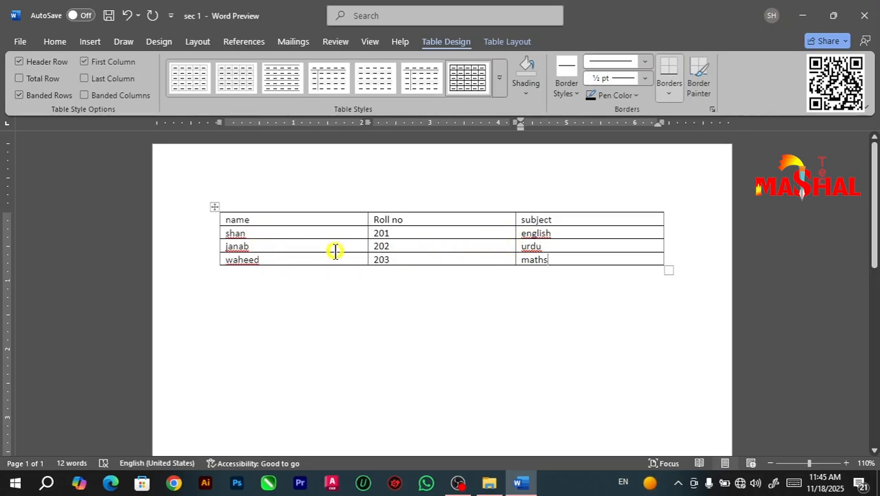
Step: Spell-check the table, accepting the first suggestion for each flagged word, including math's, English and Urdu, and finish the check
{"action": "key", "text": "F7"}
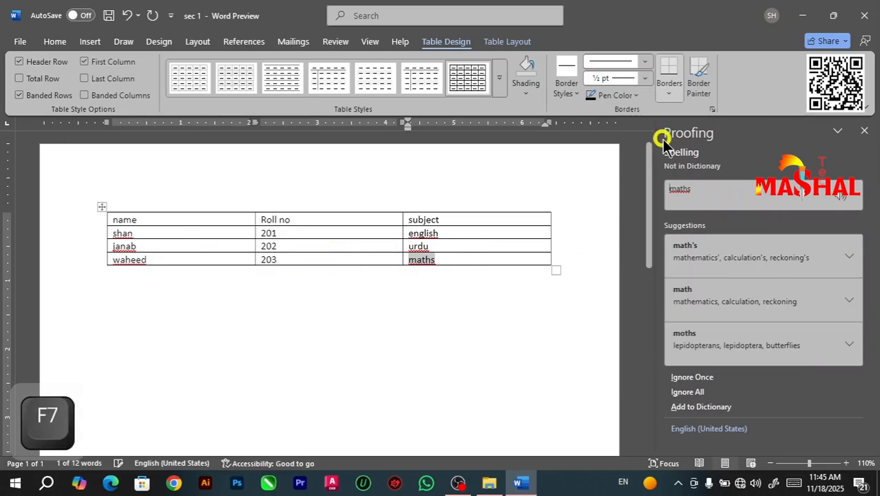
{"action": "left_click", "coordinate": [716, 263]}
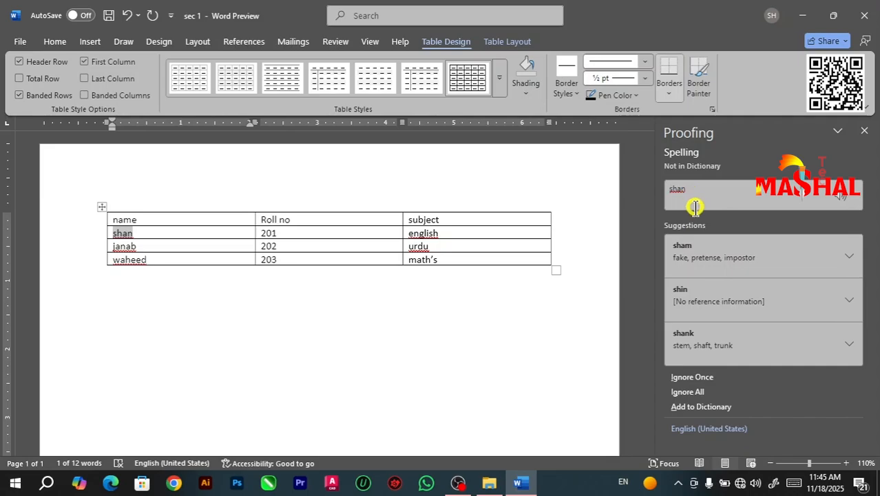
{"action": "left_click", "coordinate": [701, 256]}
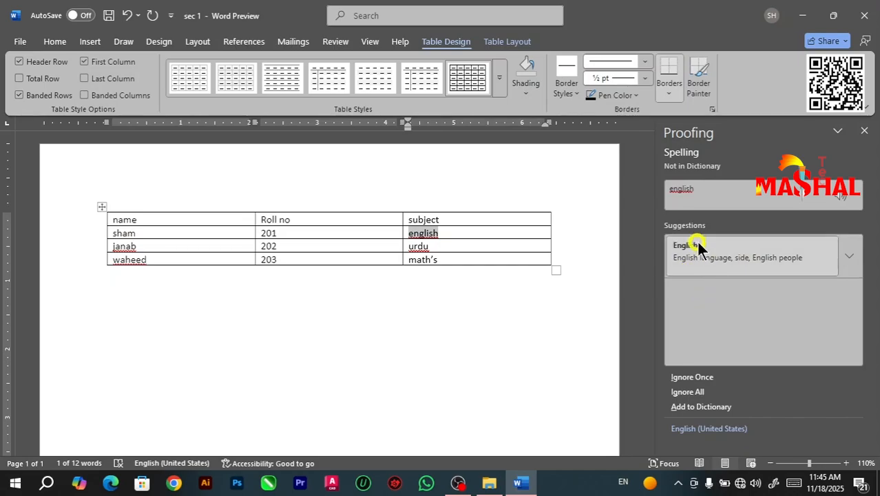
{"action": "left_click", "coordinate": [688, 248]}
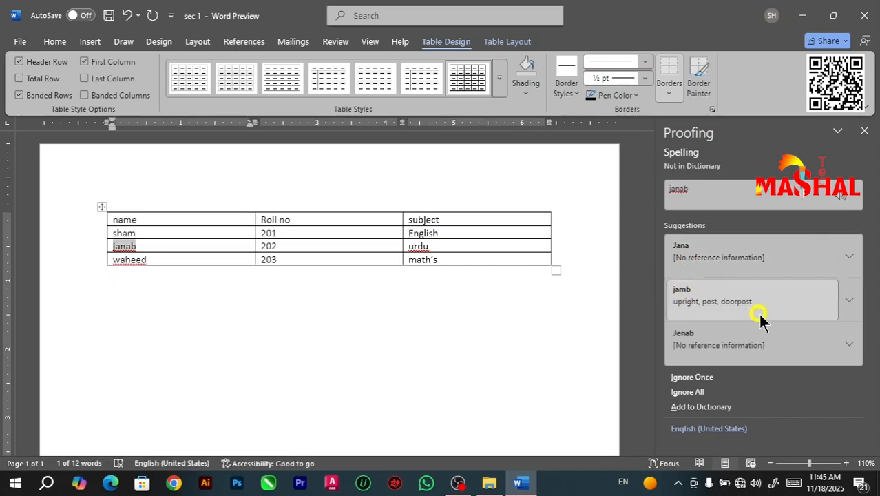
{"action": "left_click", "coordinate": [710, 250]}
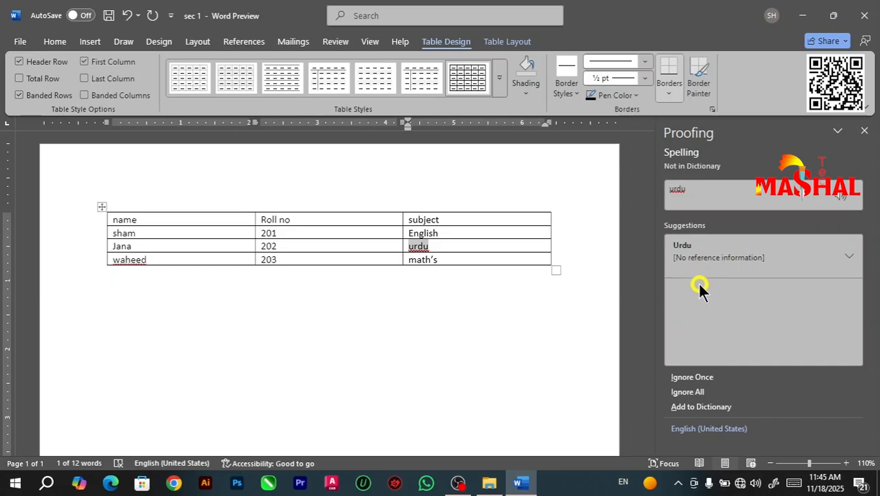
{"action": "left_click", "coordinate": [713, 260]}
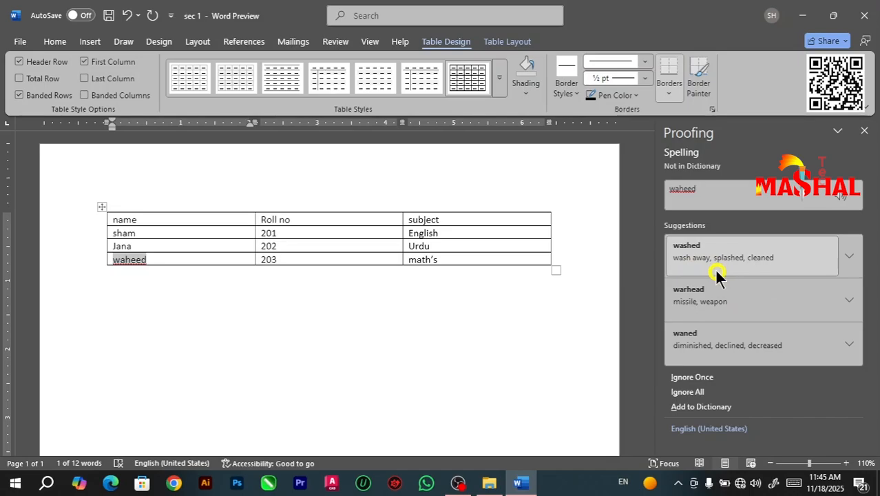
{"action": "left_click", "coordinate": [716, 274]}
{"action": "left_click", "coordinate": [530, 275]}
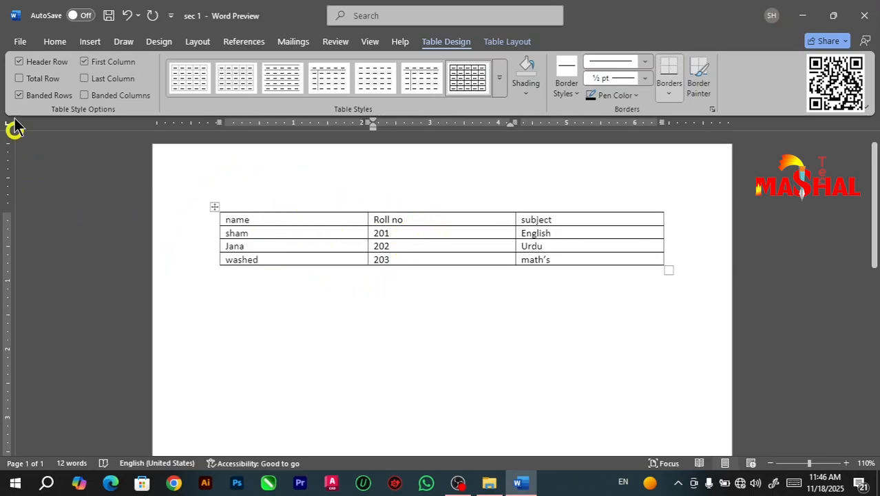
Step: Save a copy of the document as Plain Text in the mashal tech folder, keeping the file name sec 1
{"action": "left_click", "coordinate": [20, 42]}
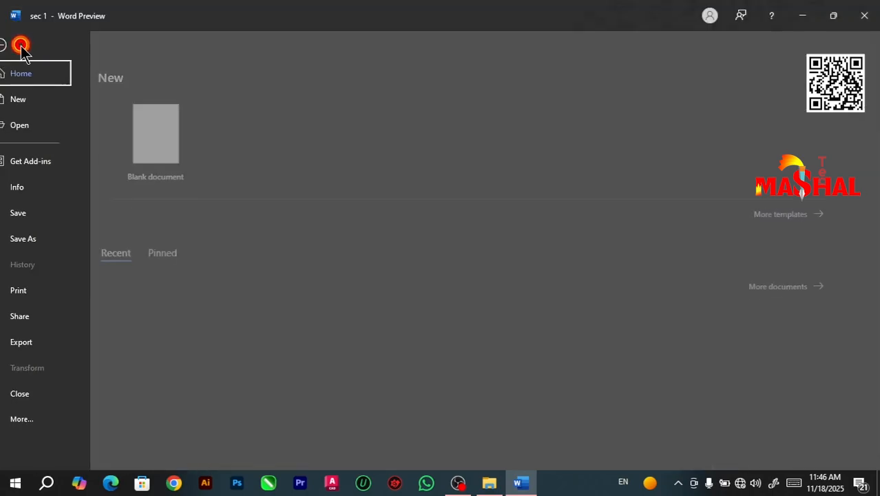
{"action": "left_click", "coordinate": [34, 238]}
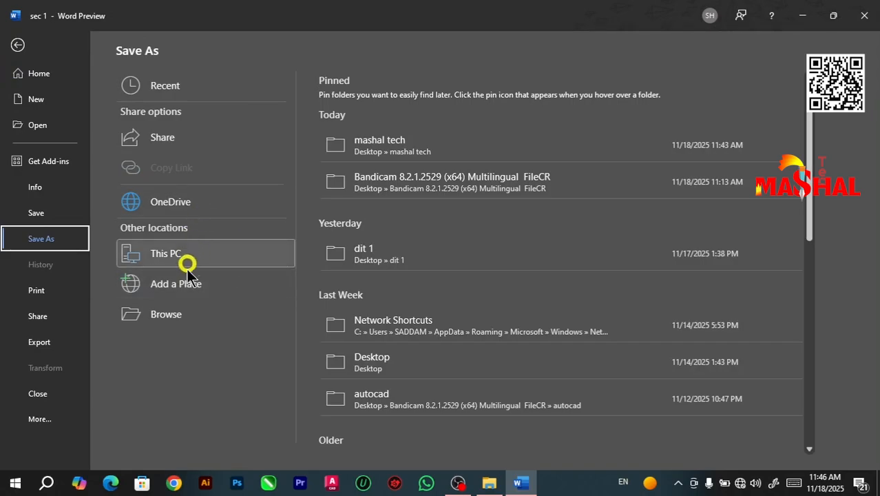
{"action": "left_click", "coordinate": [389, 146]}
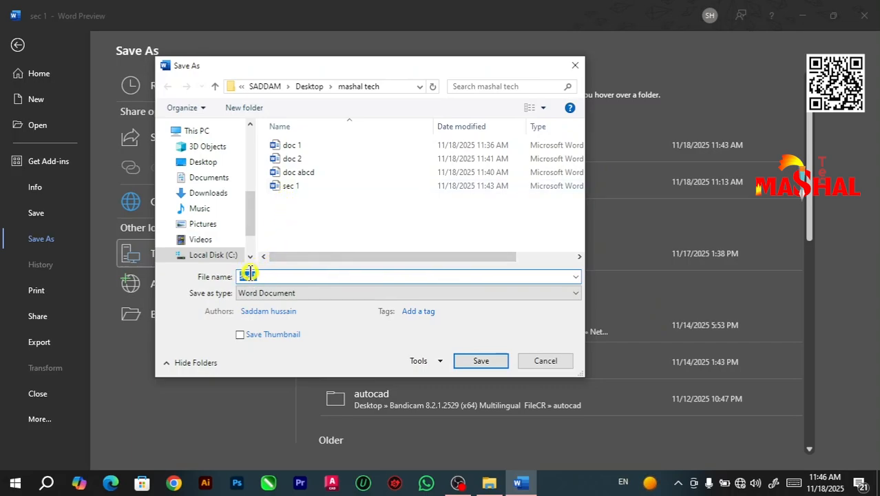
{"action": "left_click", "coordinate": [570, 293]}
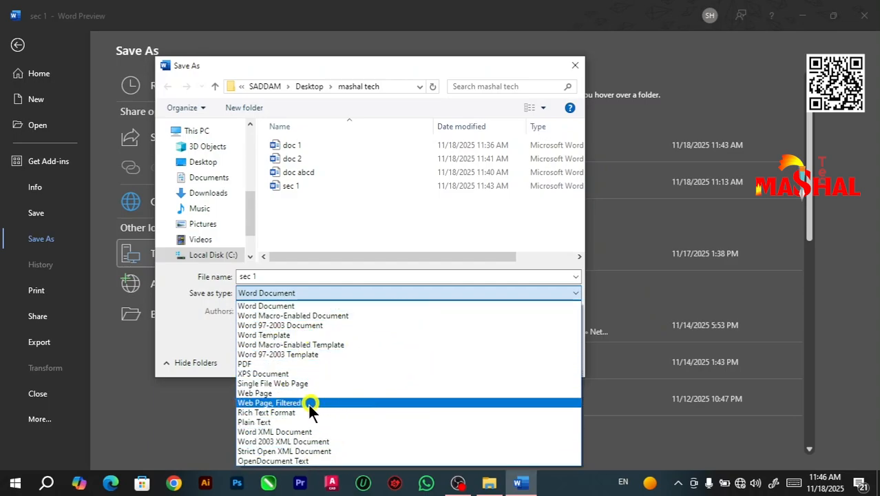
{"action": "left_click", "coordinate": [267, 423]}
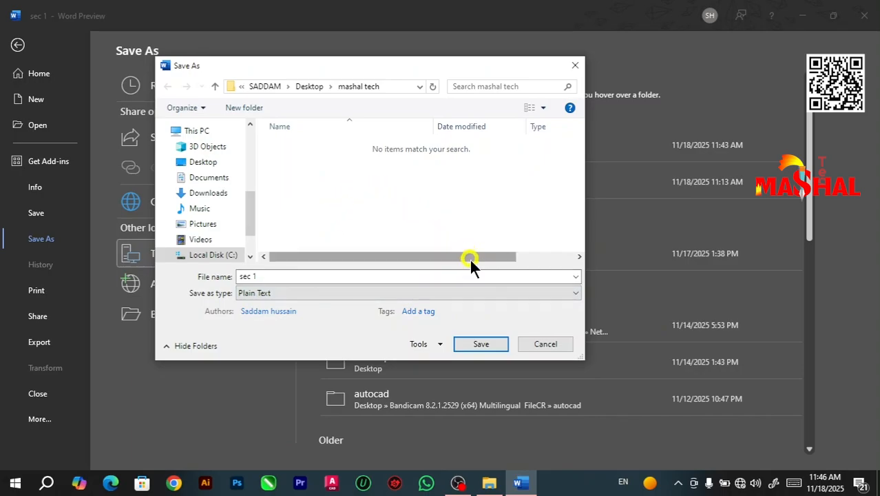
{"action": "left_click", "coordinate": [482, 346]}
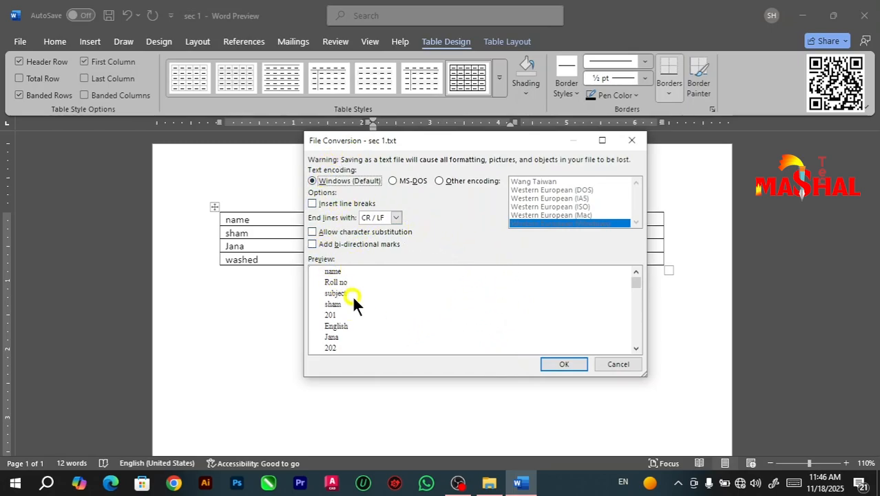
Step: Preview the text conversion with inserted line breaks, turn that option off again and confirm the conversion with Windows (Default) encoding
{"action": "left_click", "coordinate": [323, 203]}
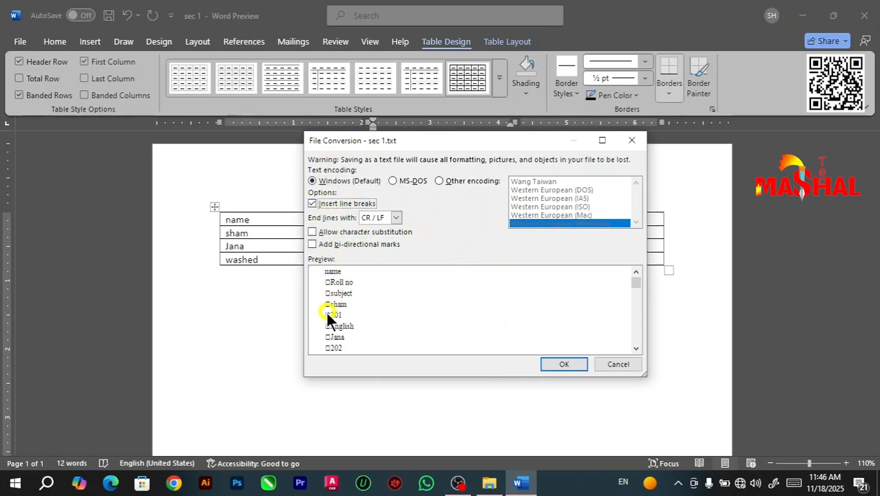
{"action": "left_click", "coordinate": [313, 204]}
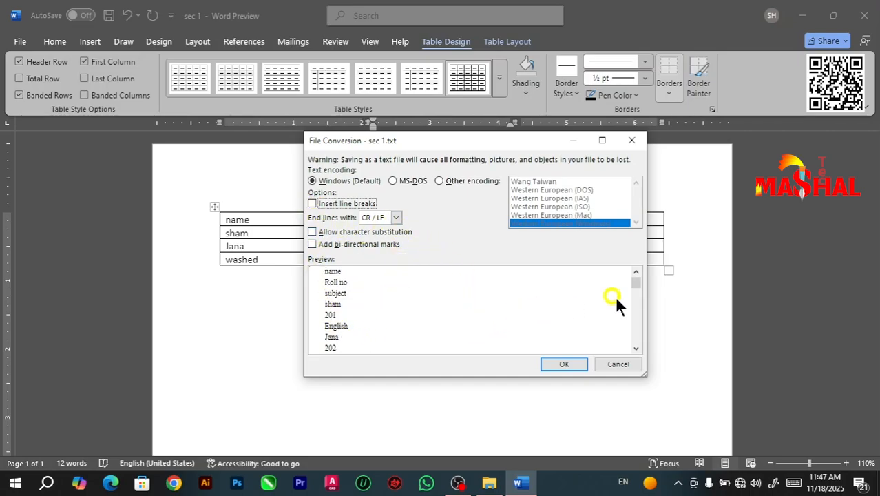
{"action": "left_click", "coordinate": [562, 364]}
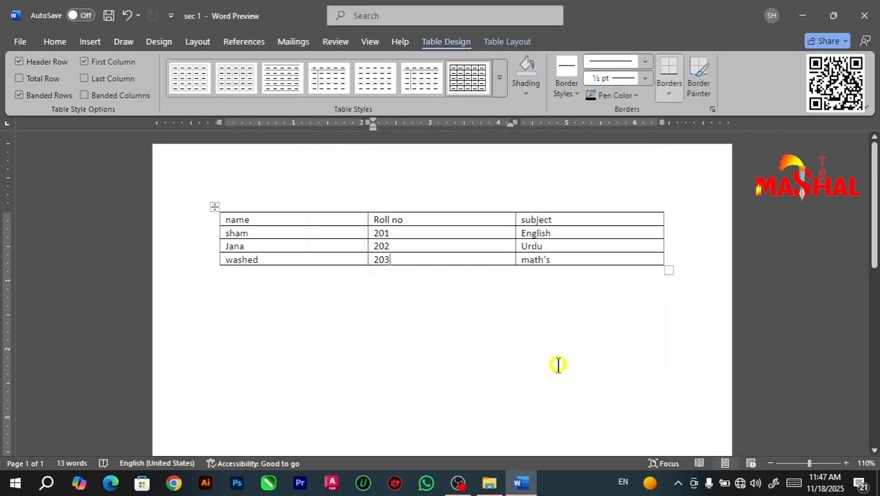
Step: Minimize Word, view the sec 1 text document from the mashal tech folder in Notepad and close it
{"action": "left_click", "coordinate": [809, 15]}
{"action": "left_click", "coordinate": [295, 318]}
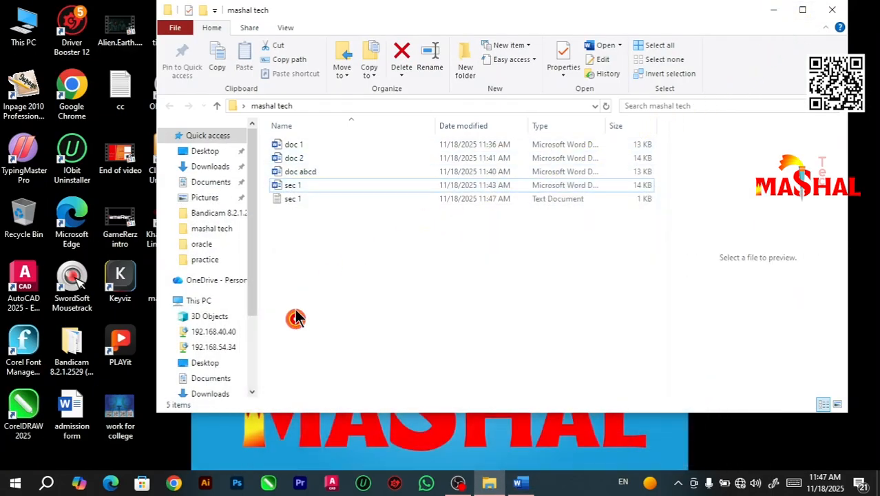
{"action": "left_click", "coordinate": [288, 200]}
{"action": "left_click", "coordinate": [287, 198]}
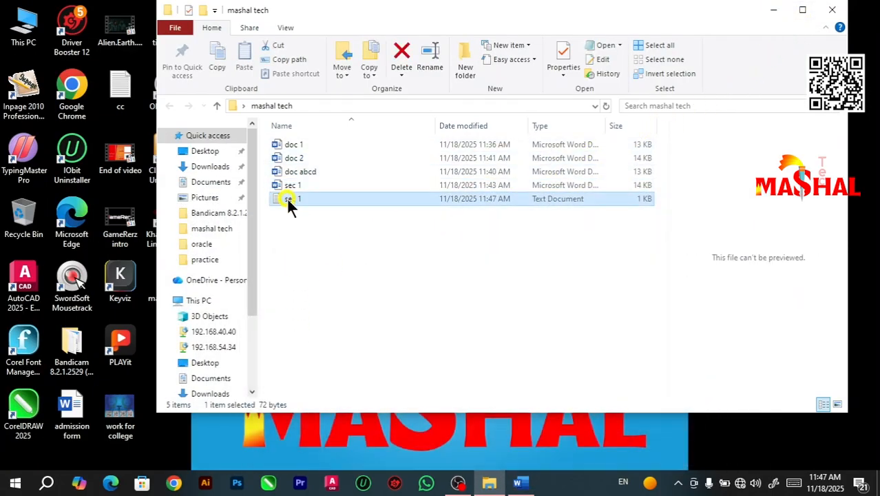
{"action": "double_click", "coordinate": [287, 197]}
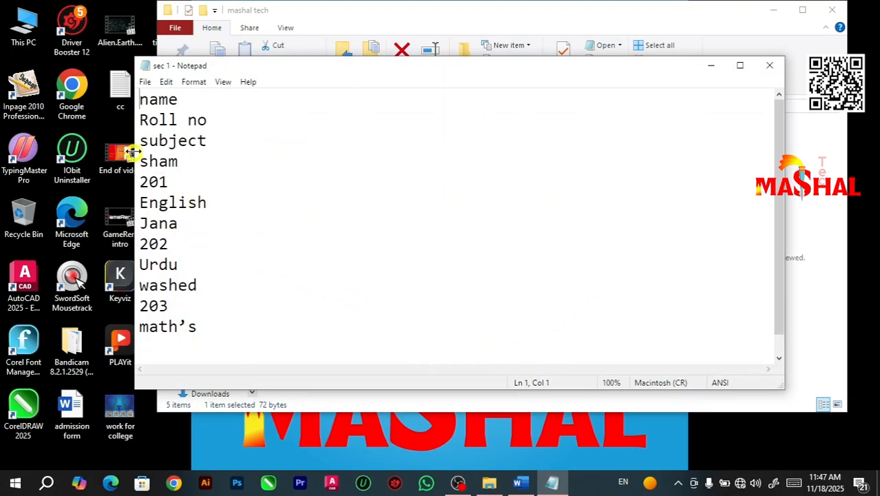
{"action": "left_click", "coordinate": [769, 66]}
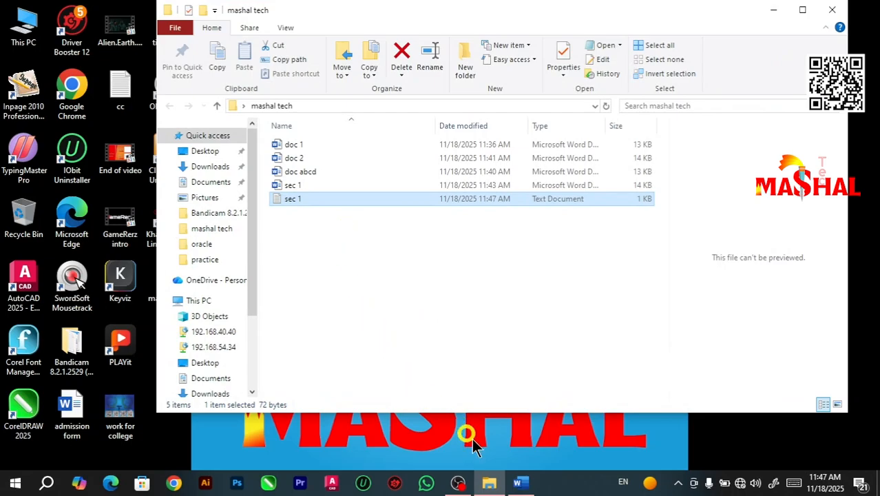
Step: Launch Excel and browse to the mashal tech folder on the Desktop to open a file
{"action": "left_click", "coordinate": [46, 484]}
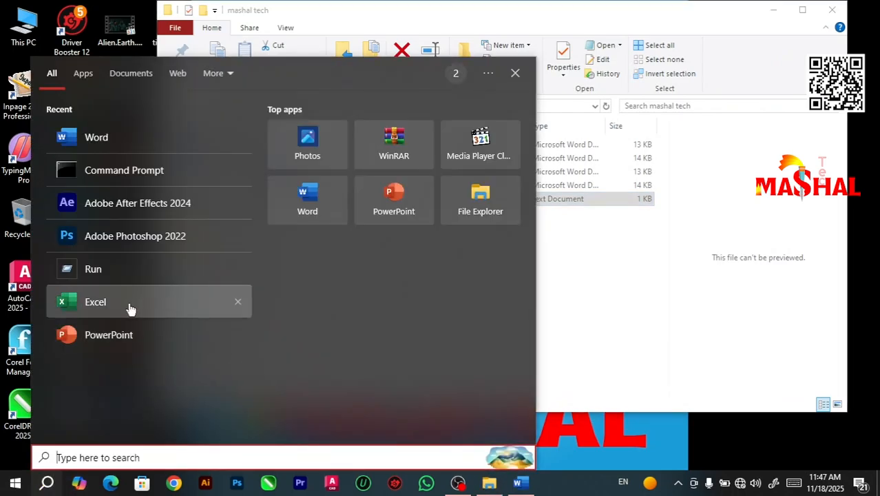
{"action": "left_click", "coordinate": [131, 309]}
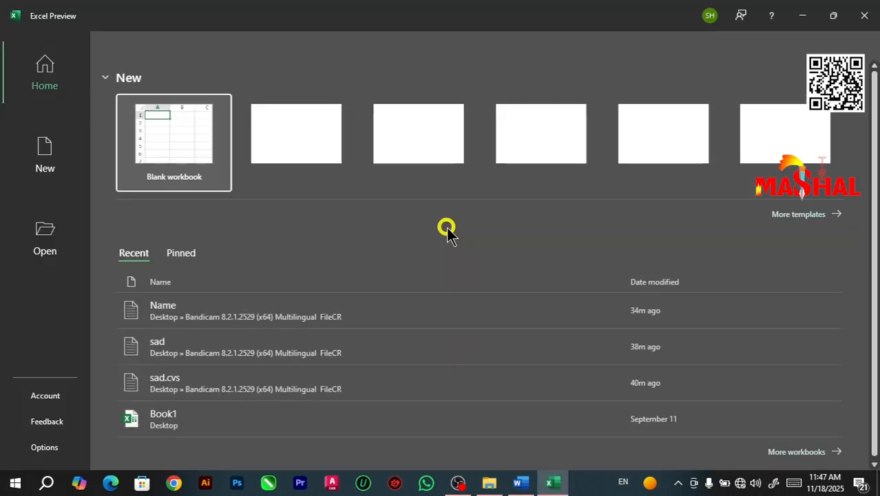
{"action": "left_click", "coordinate": [47, 239]}
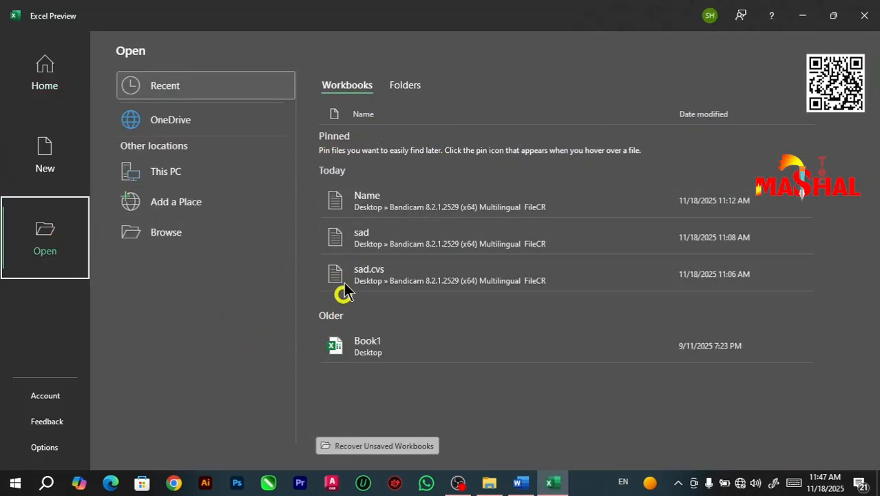
{"action": "left_click", "coordinate": [174, 237]}
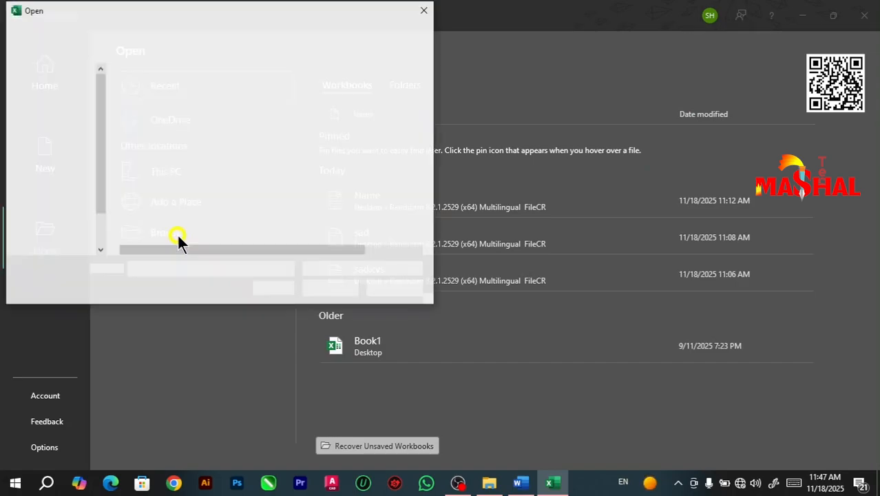
{"action": "left_click", "coordinate": [60, 138]}
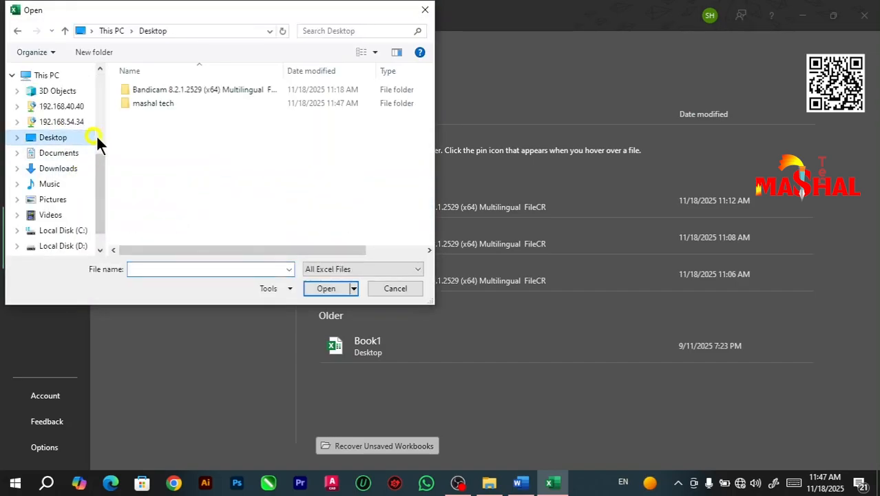
{"action": "double_click", "coordinate": [174, 105]}
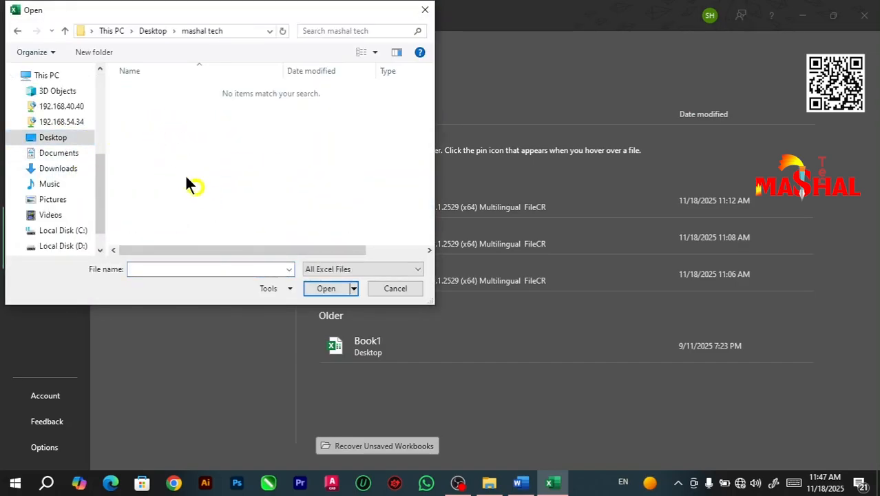
Step: Show all file types, open the sec 1 text document as read-only and finish the text import with the default Delimited settings
{"action": "left_click", "coordinate": [406, 263]}
{"action": "left_click", "coordinate": [372, 280]}
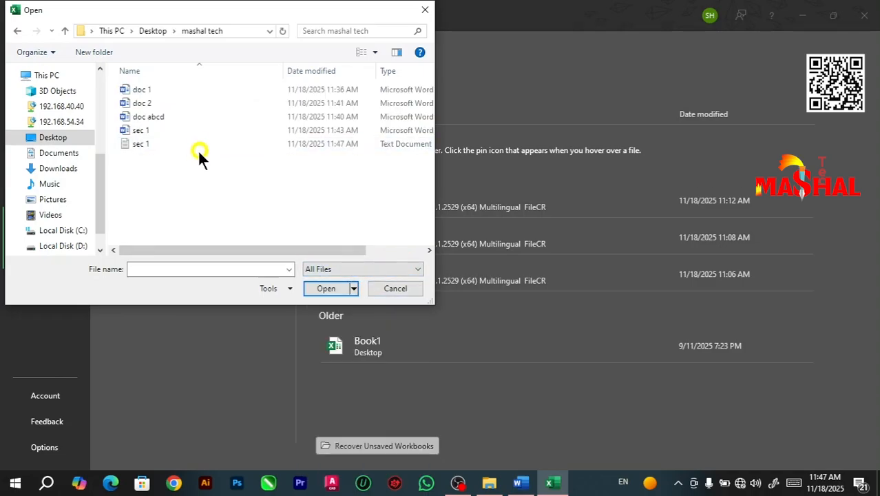
{"action": "left_click", "coordinate": [147, 144]}
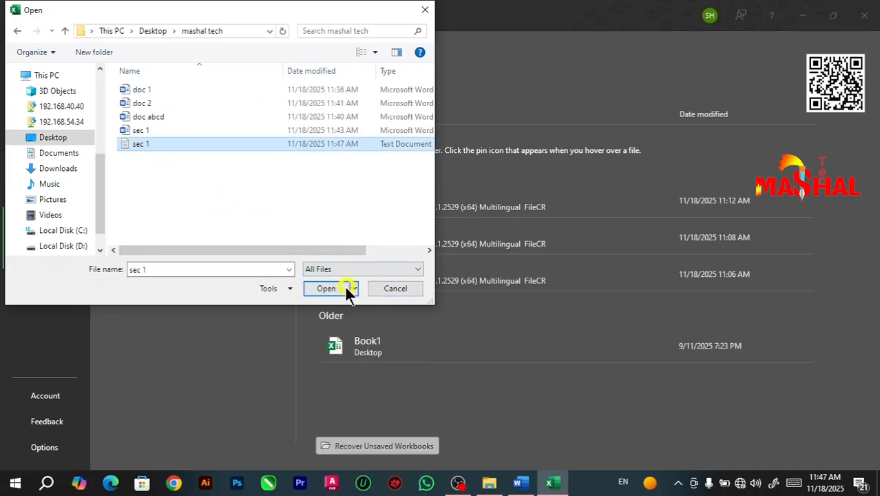
{"action": "left_click", "coordinate": [322, 287]}
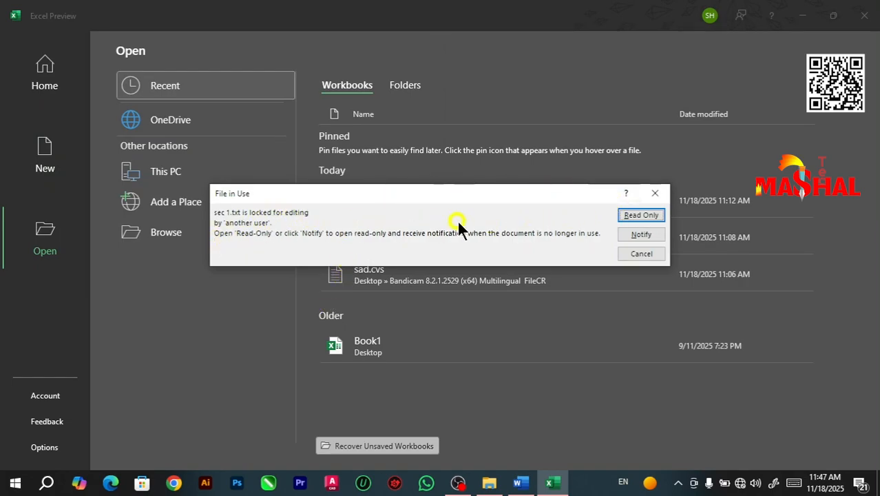
{"action": "left_click", "coordinate": [641, 215]}
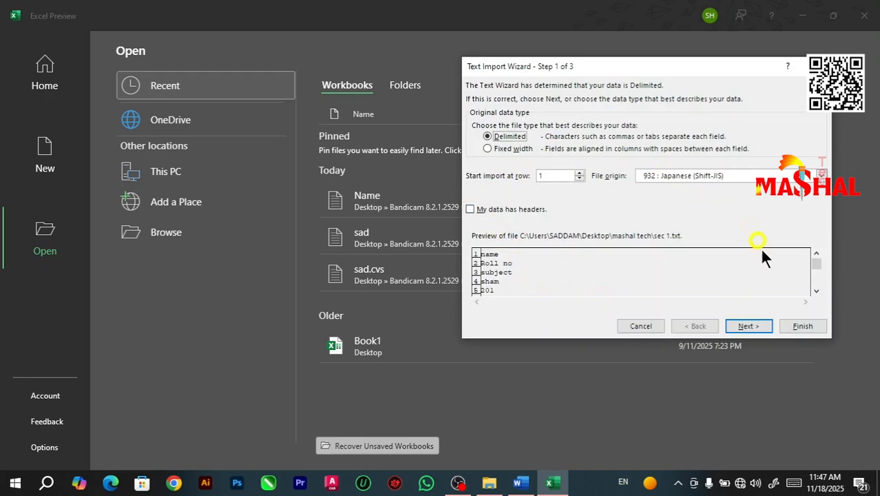
{"action": "left_click", "coordinate": [798, 325]}
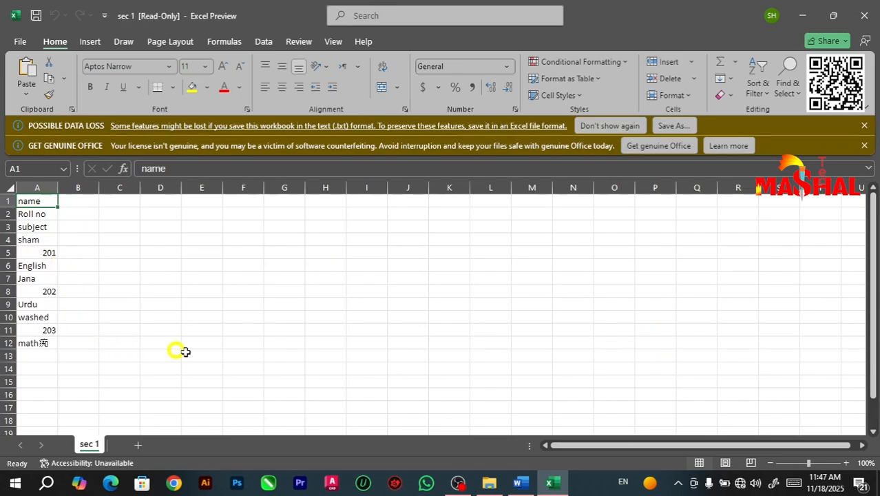
Step: Compare the Excel import with the Word table, highlight the records in A4:A6 and A10:A12, and close the workbook
{"action": "left_click", "coordinate": [526, 486]}
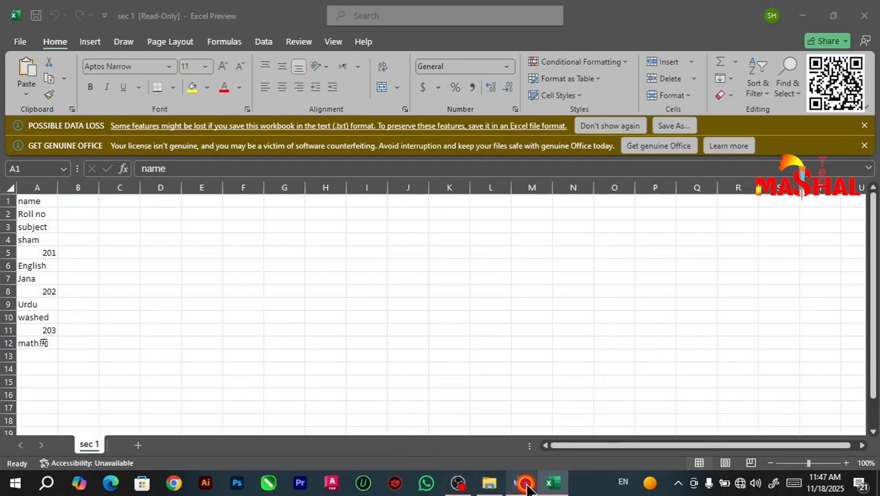
{"action": "left_click", "coordinate": [556, 484]}
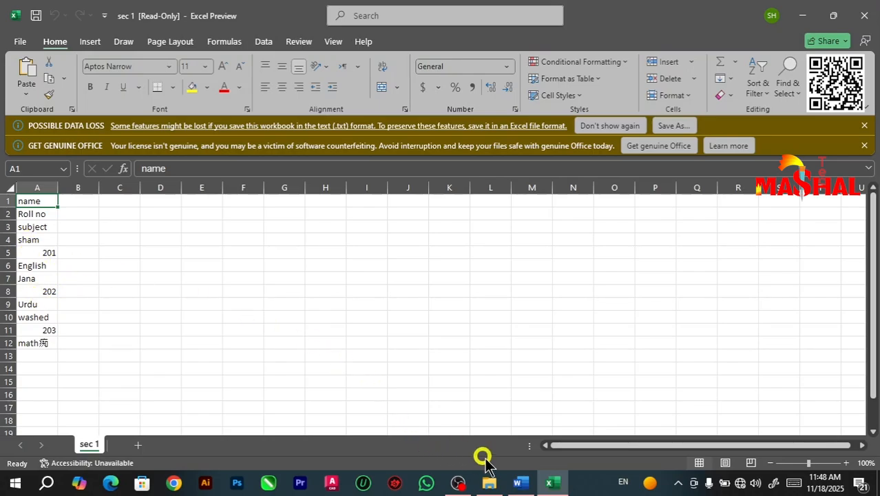
{"action": "left_click", "coordinate": [519, 483]}
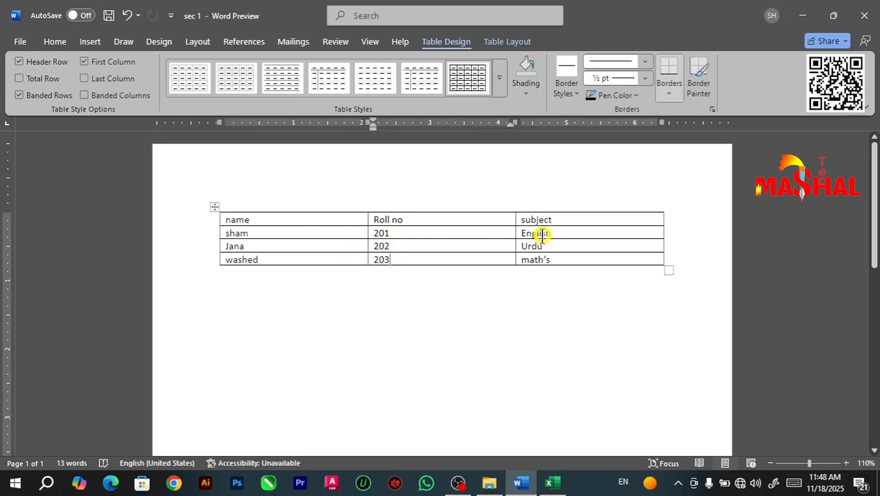
{"action": "left_click", "coordinate": [550, 482]}
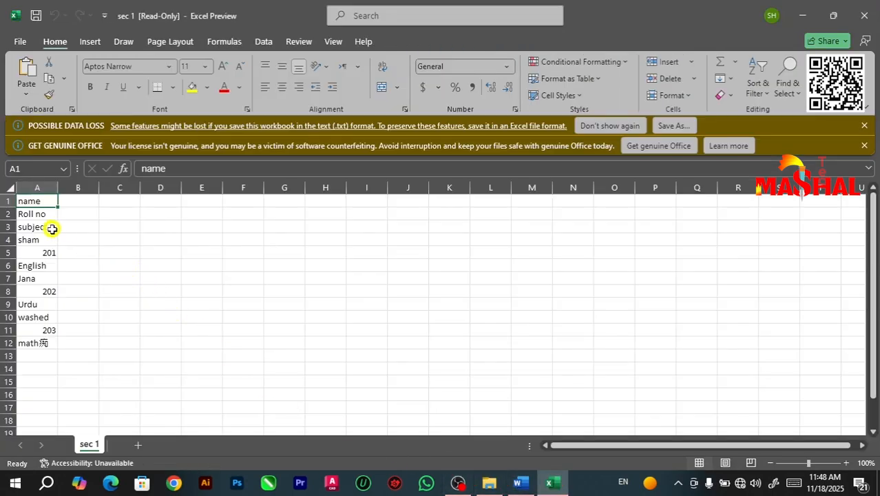
{"action": "left_click_drag", "start_coordinate": [42, 242], "coordinate": [41, 265]}
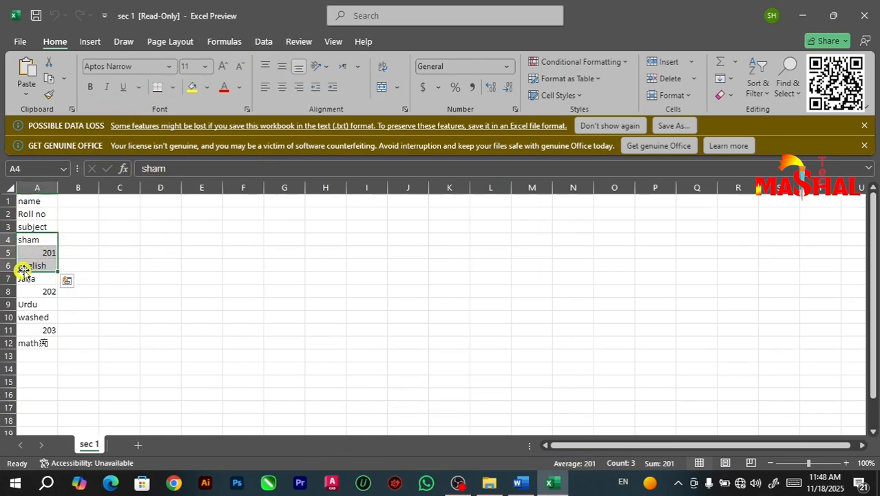
{"action": "left_click_drag", "start_coordinate": [39, 279], "coordinate": [38, 342]}
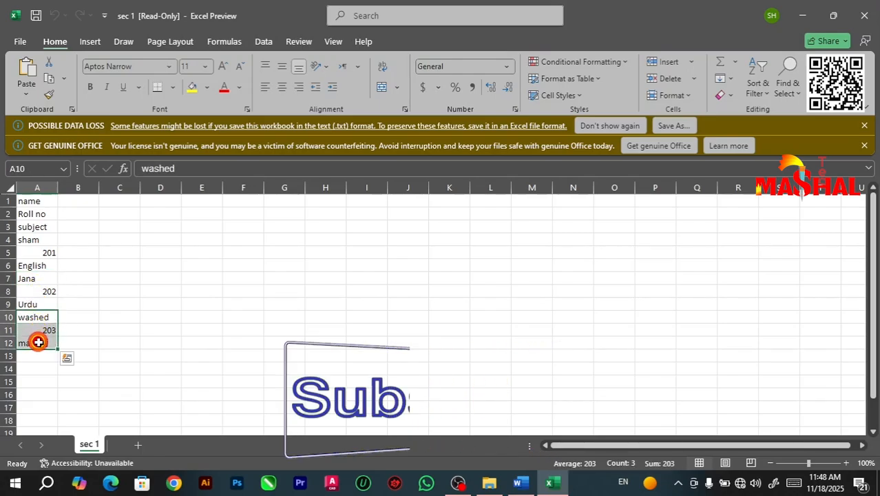
{"action": "left_click", "coordinate": [864, 15]}
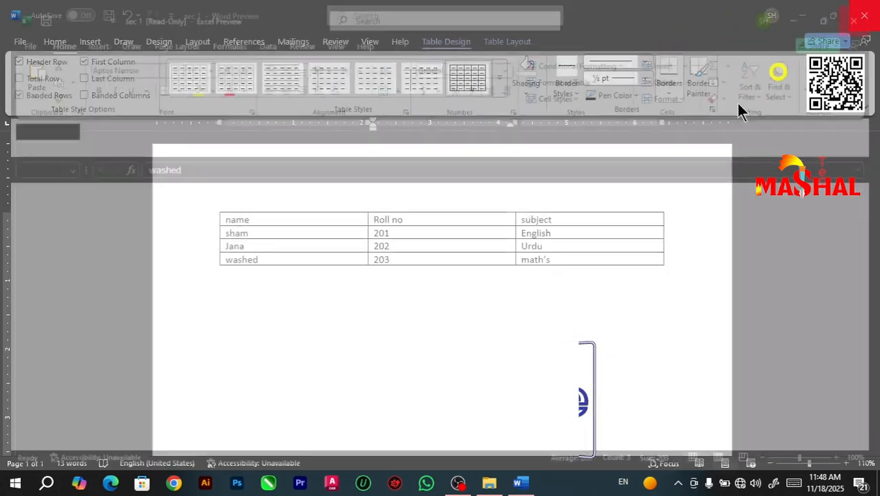
Step: Minimize Word, reopen the sec 1 text document in Notepad to review how the records are laid out, and close it
{"action": "left_click", "coordinate": [803, 13]}
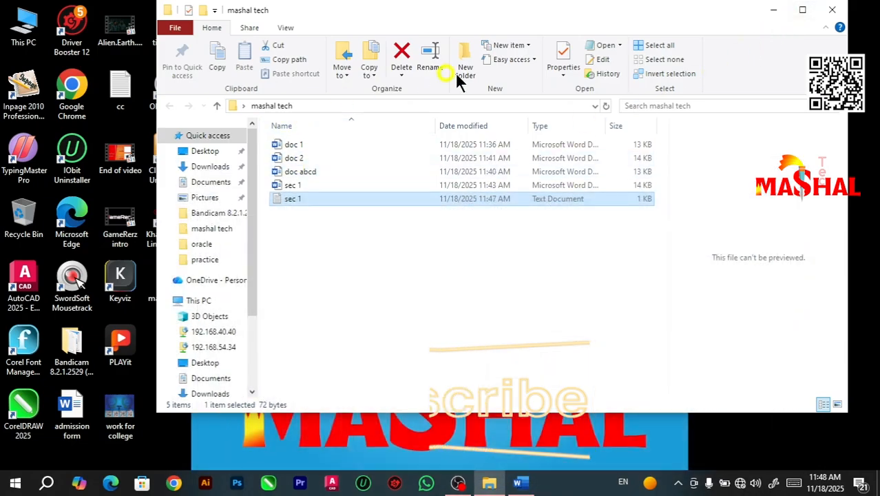
{"action": "double_click", "coordinate": [293, 198]}
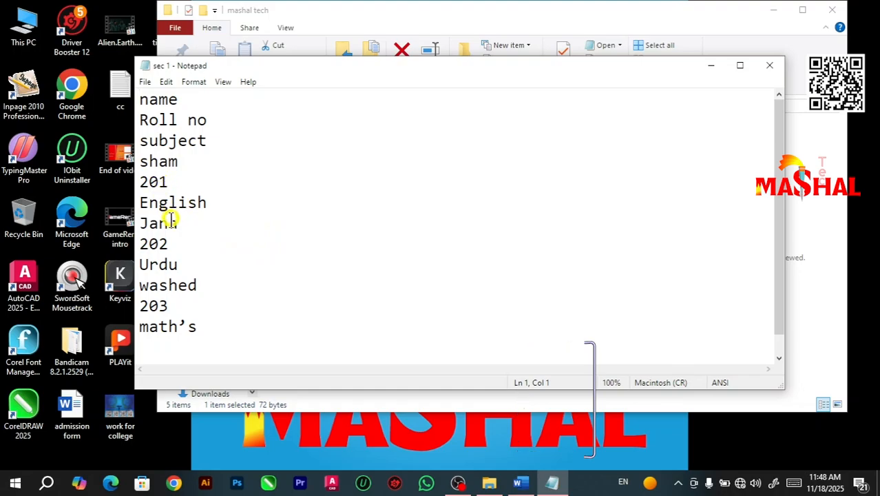
{"action": "left_click", "coordinate": [137, 203]}
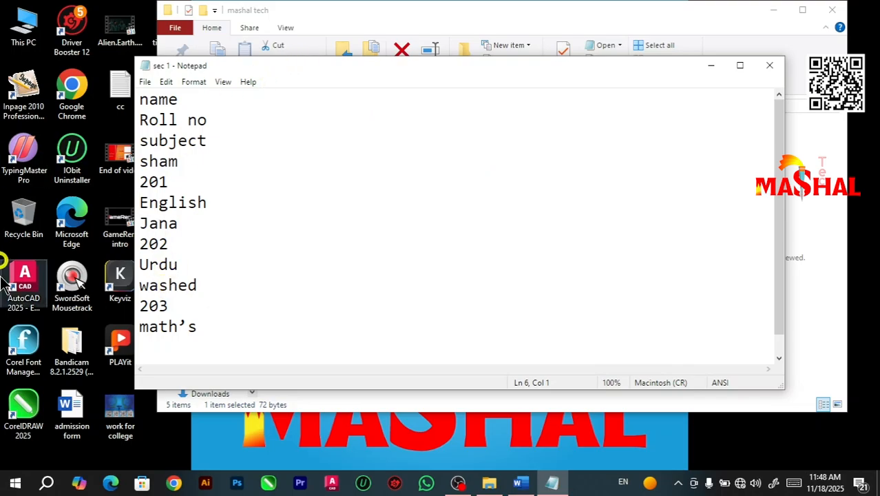
{"action": "left_click", "coordinate": [769, 67]}
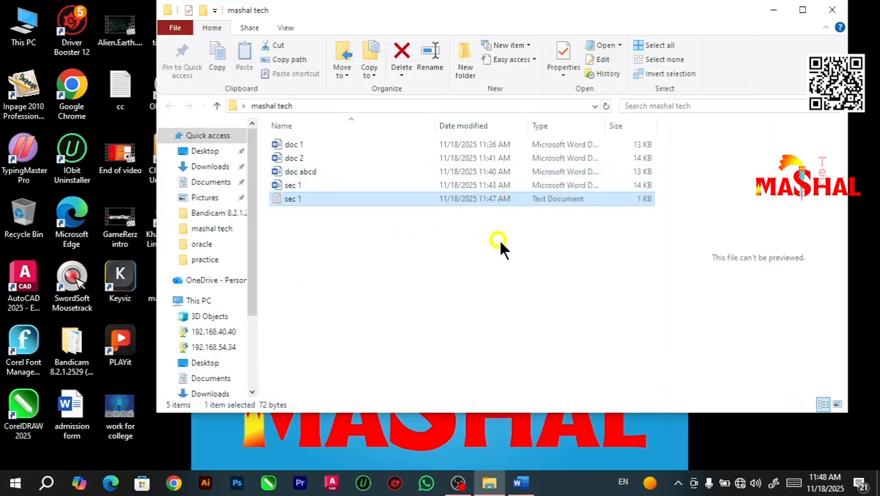
Step: Return to Word, delete the student table and generate placeholder paragraphs in its place with =lorem()
{"action": "left_click", "coordinate": [520, 482]}
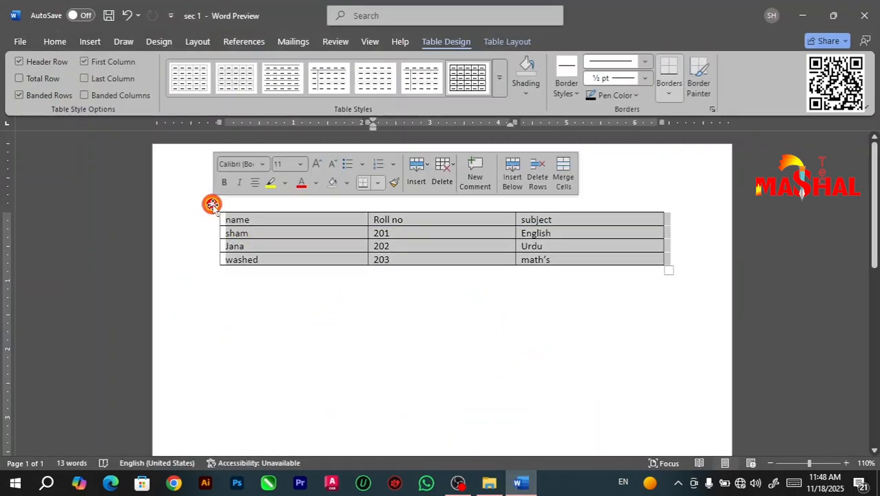
{"action": "left_click", "coordinate": [211, 205]}
{"action": "key", "text": "BackSpace"}
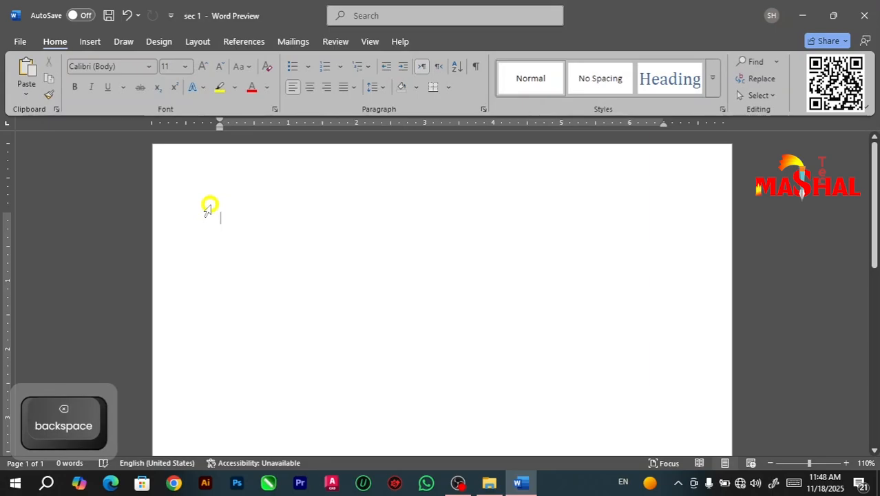
{"action": "type", "text": "=r"}
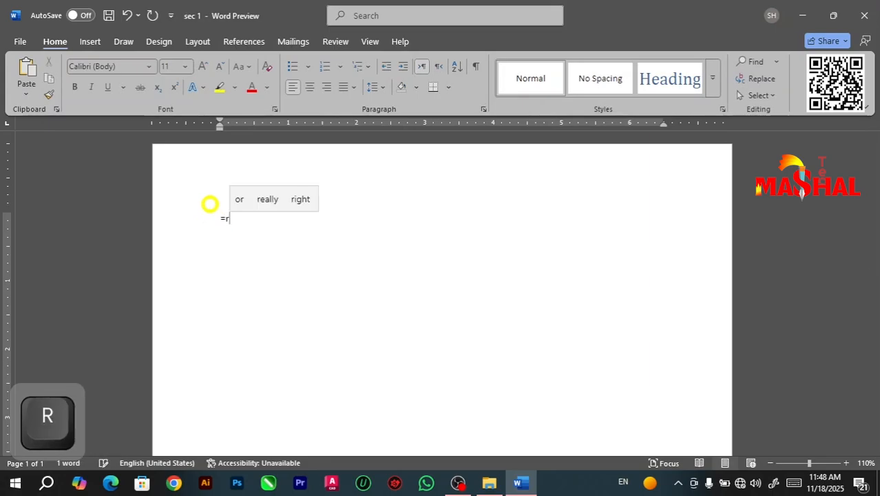
{"action": "key", "text": "BackSpace"}
{"action": "type", "text": "lo"}
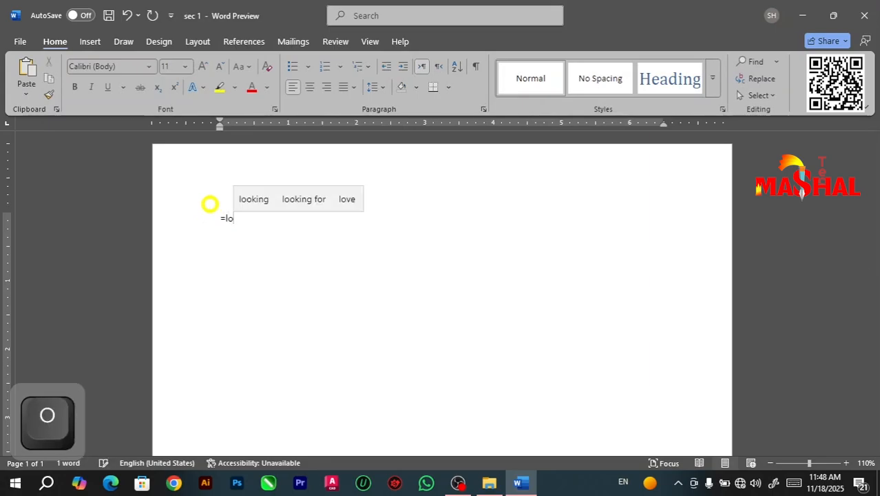
{"action": "type", "text": "rem"}
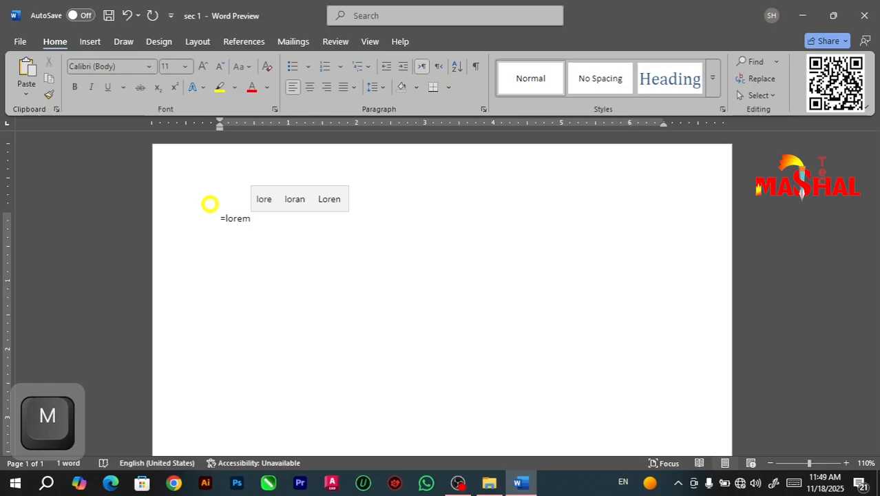
{"action": "type", "text": "()"}
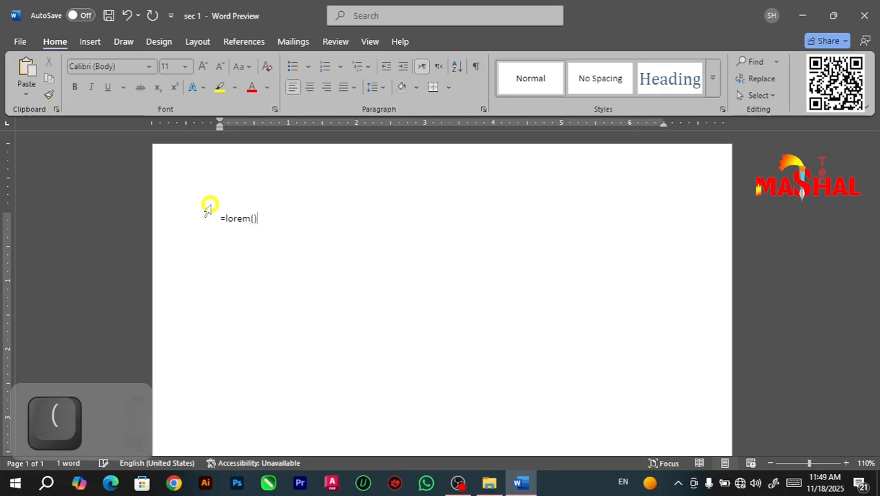
{"action": "key", "text": "Return"}
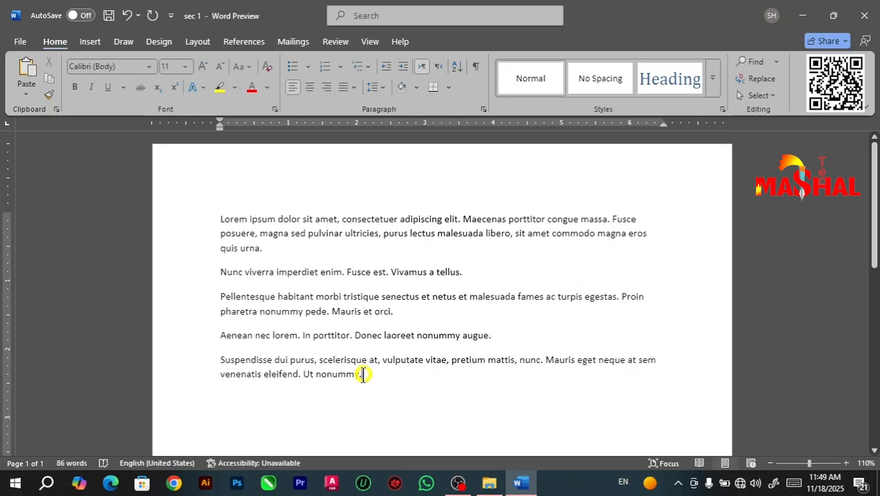
{"action": "left_click_drag", "start_coordinate": [363, 374], "coordinate": [222, 202]}
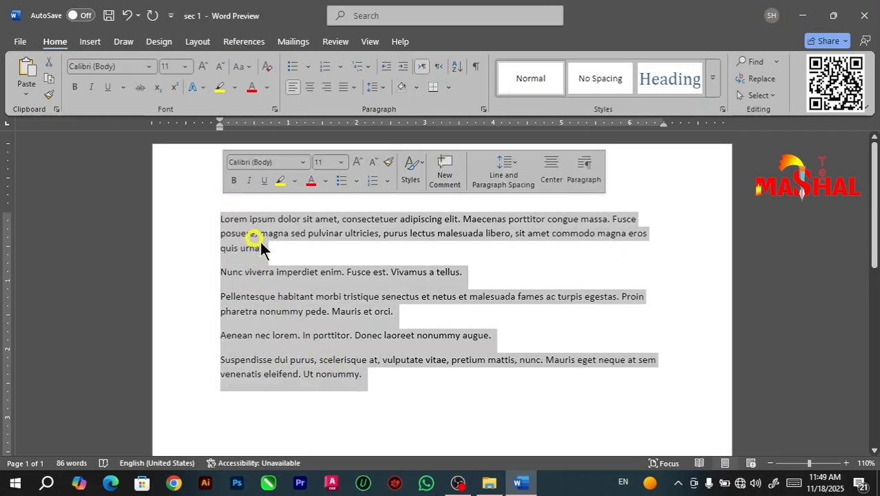
{"action": "left_click", "coordinate": [448, 323]}
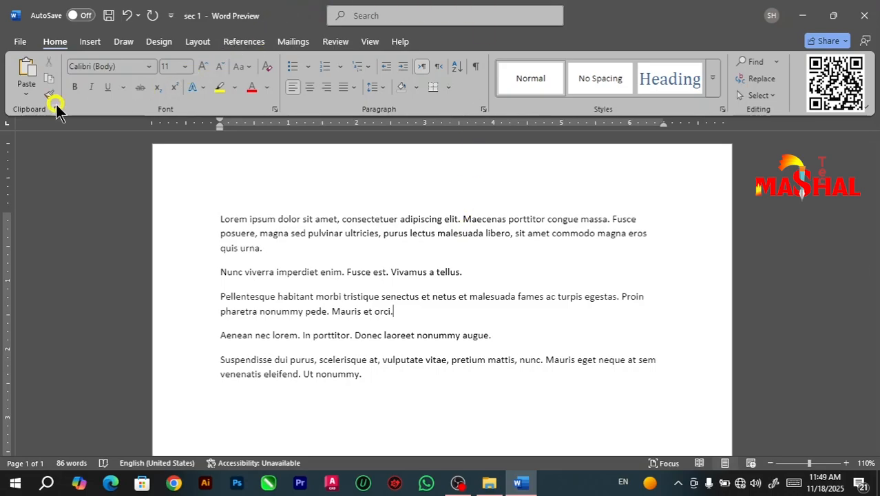
Step: Review the export options for Kindle, changing the file type and PDF/XPS, including the Publish as PDF or XPS dialog, without publishing
{"action": "left_click", "coordinate": [21, 45]}
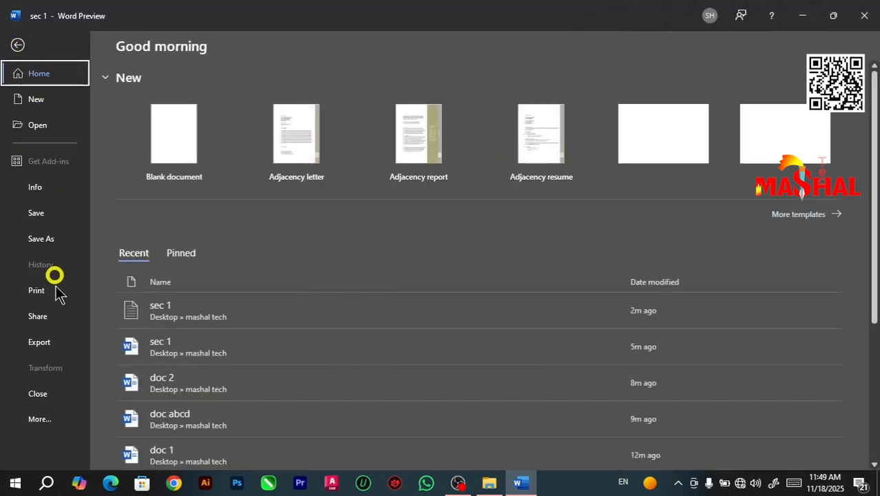
{"action": "left_click", "coordinate": [42, 344]}
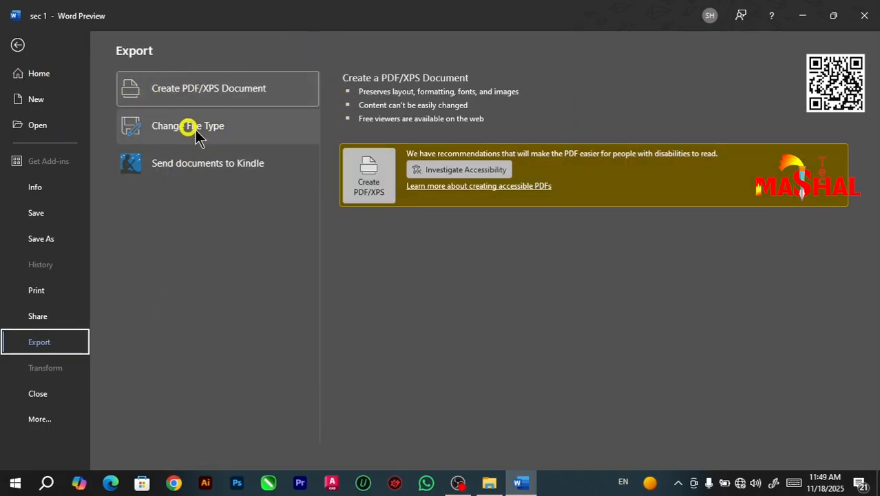
{"action": "left_click", "coordinate": [191, 173]}
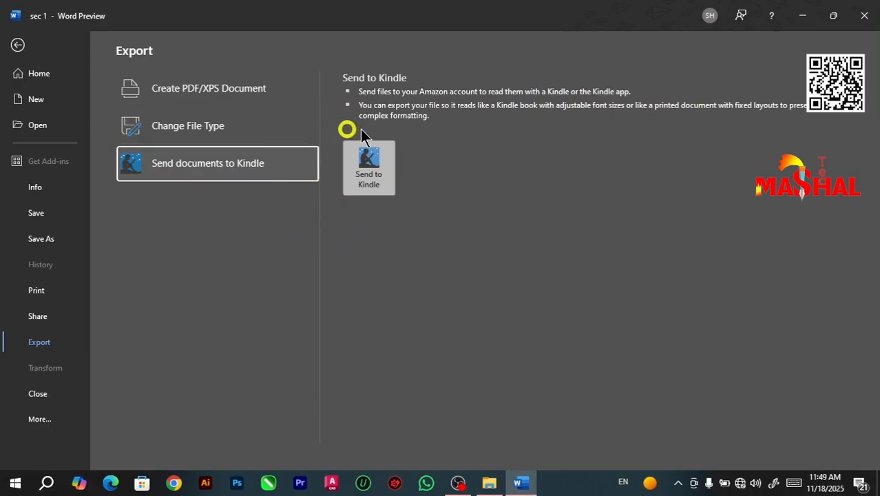
{"action": "left_click", "coordinate": [369, 172]}
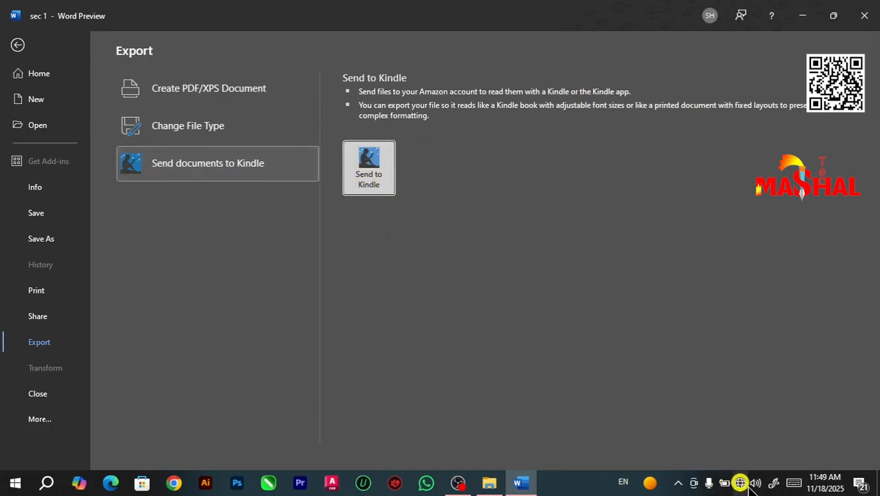
{"action": "left_click", "coordinate": [168, 128]}
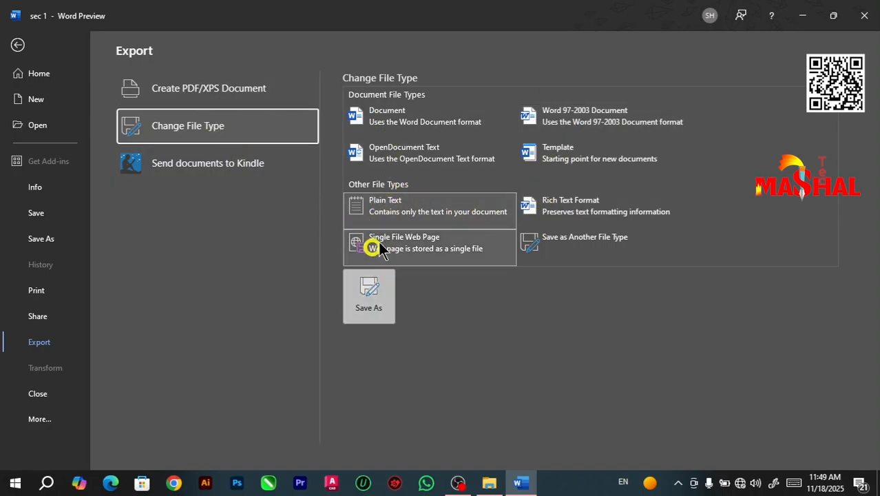
{"action": "left_click", "coordinate": [205, 92]}
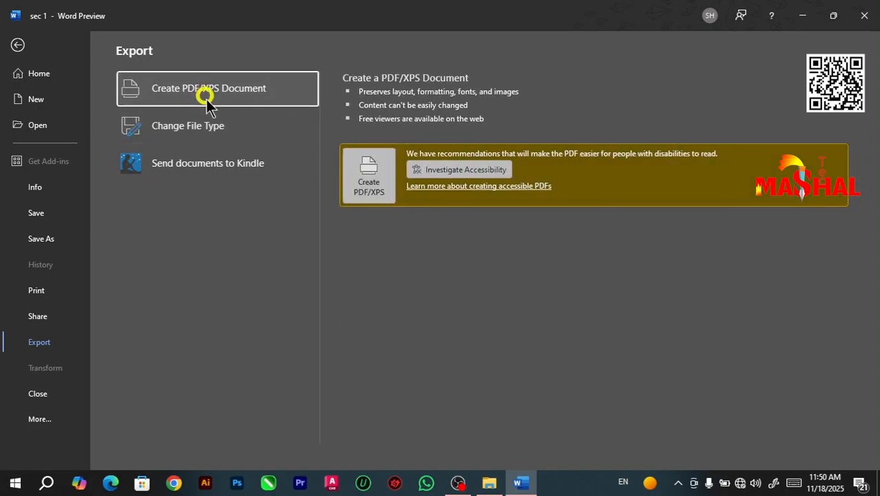
{"action": "left_click", "coordinate": [369, 172]}
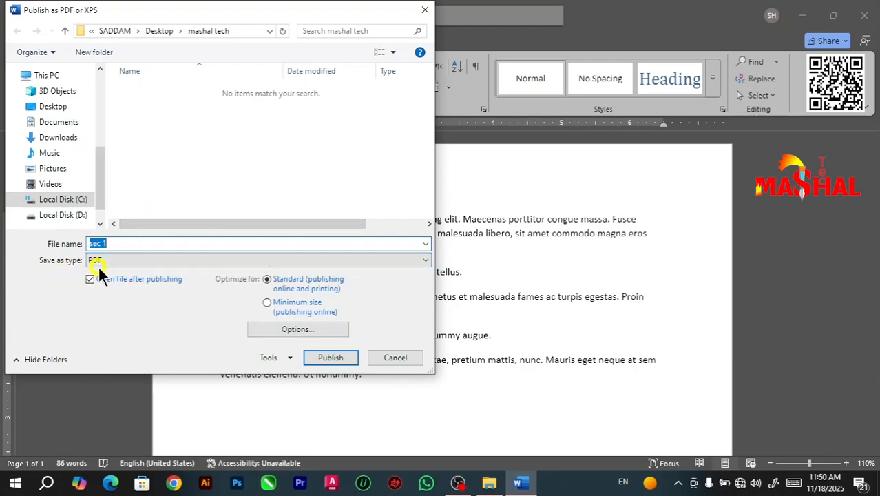
{"action": "left_click", "coordinate": [394, 357]}
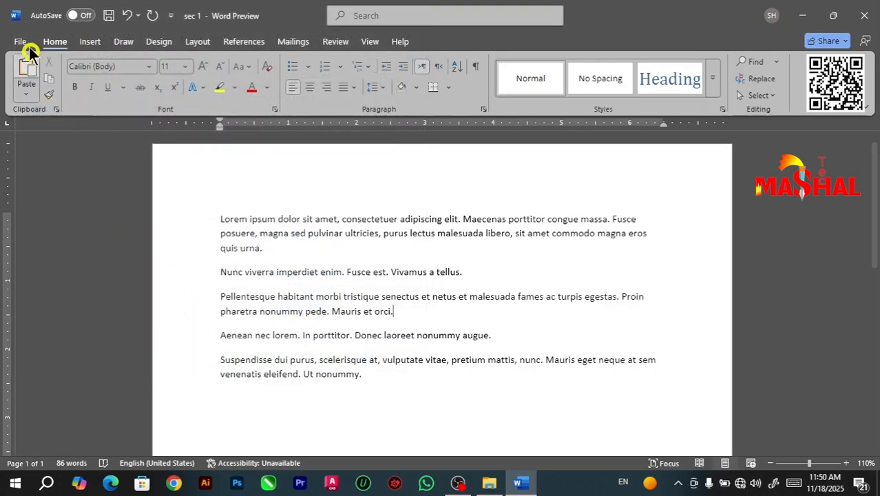
Step: Look at the PDF file type and its settings in the Save As dialog, and cancel without saving
{"action": "left_click", "coordinate": [21, 41]}
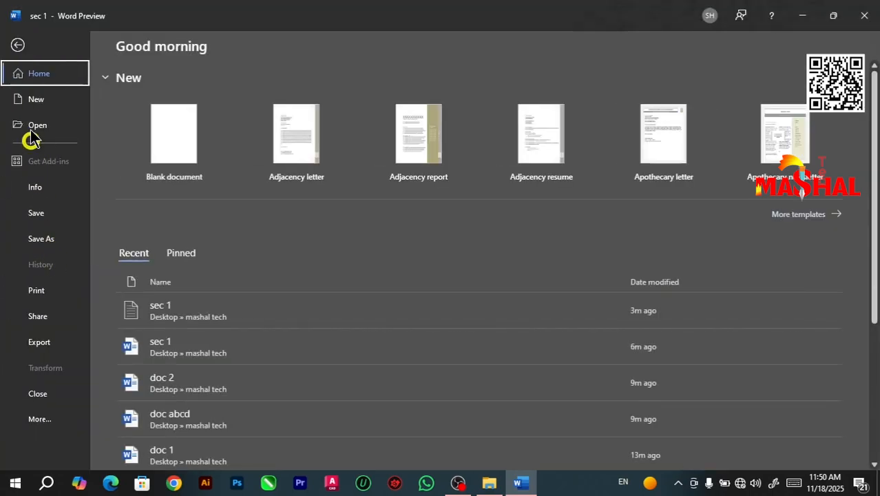
{"action": "left_click", "coordinate": [20, 43]}
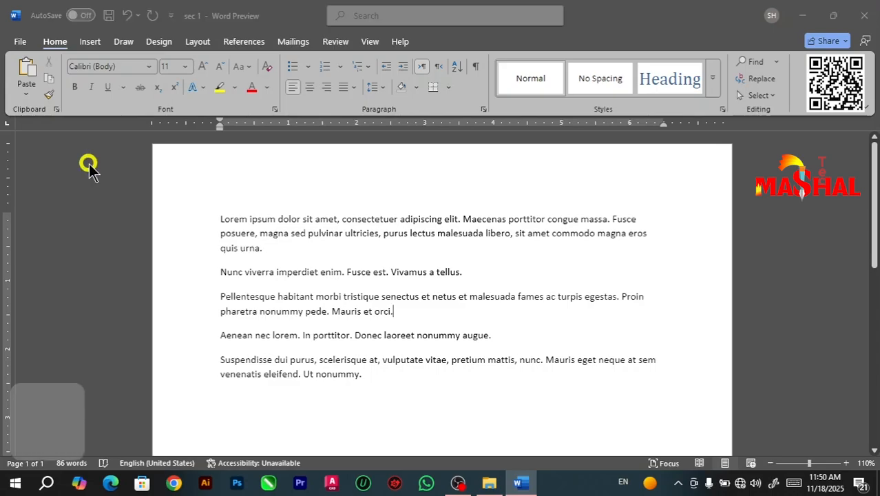
{"action": "key", "text": "F12"}
{"action": "left_click", "coordinate": [557, 292]}
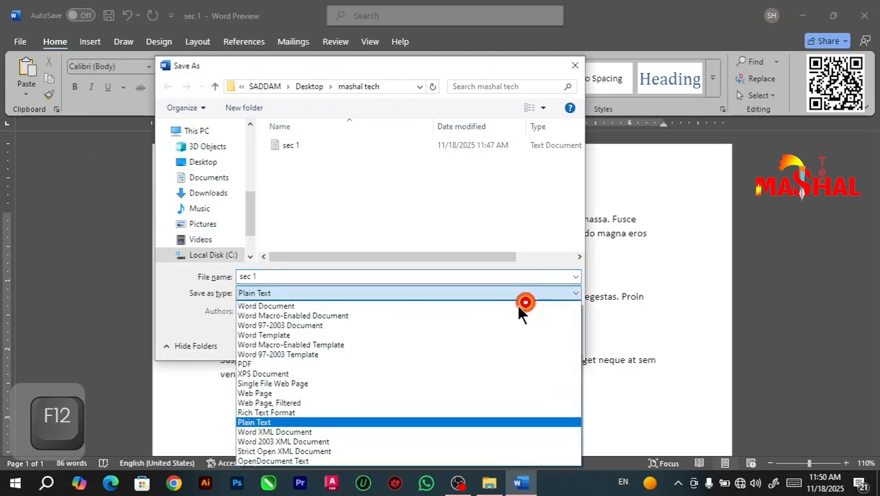
{"action": "left_click", "coordinate": [295, 364]}
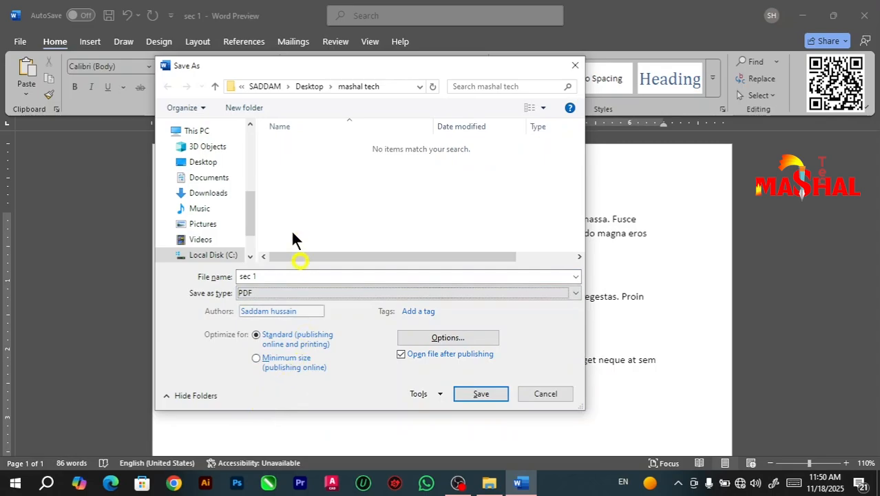
{"action": "left_click", "coordinate": [529, 393]}
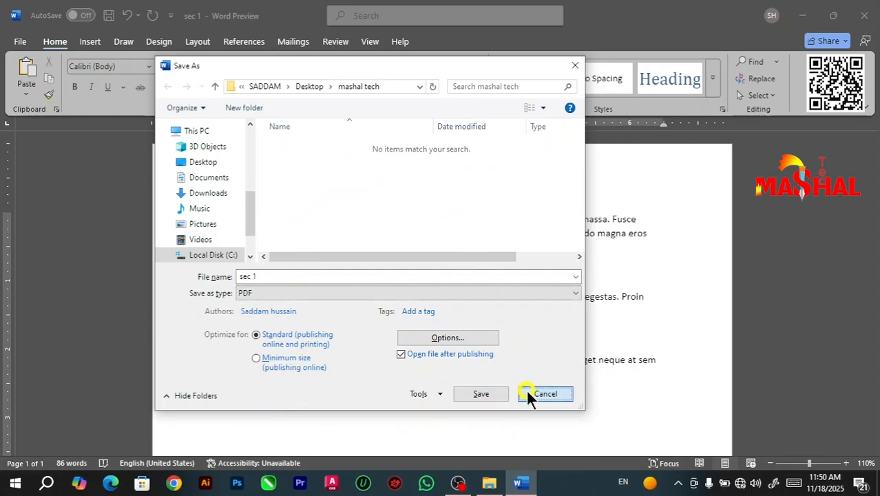
Step: Export the document as a PDF named pdf 1 in the mashal tech folder
{"action": "left_click", "coordinate": [21, 43]}
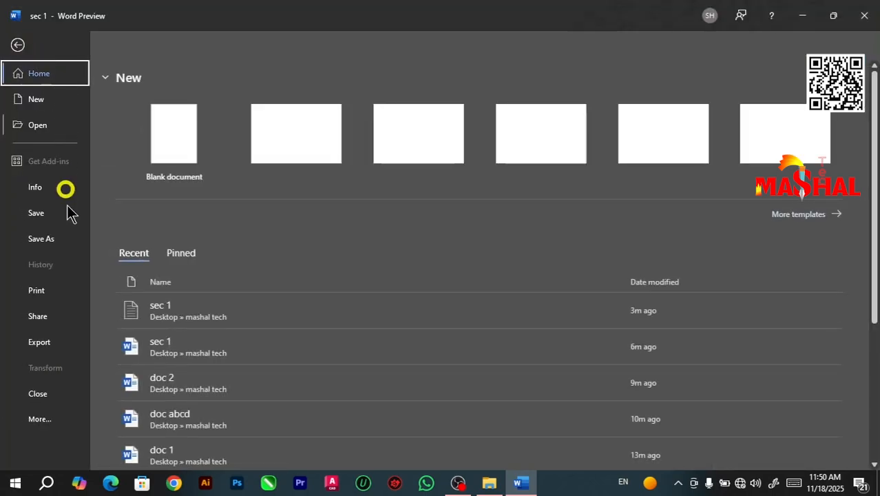
{"action": "left_click", "coordinate": [37, 343]}
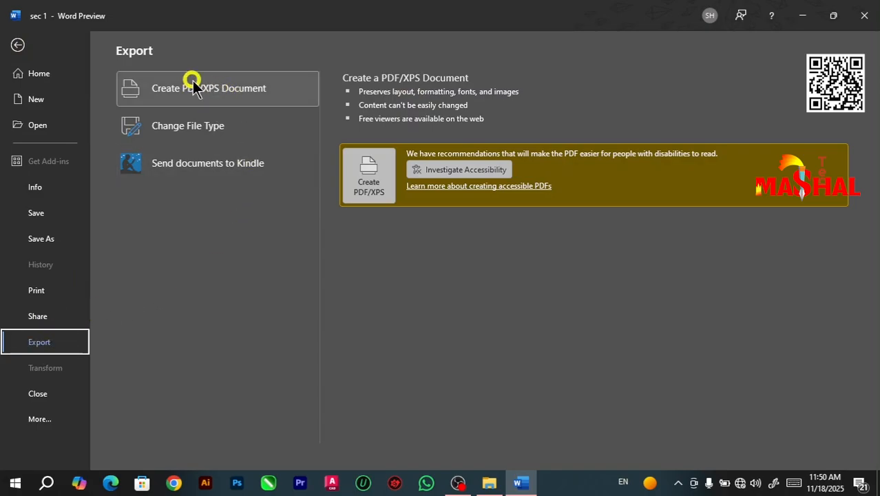
{"action": "left_click", "coordinate": [368, 177]}
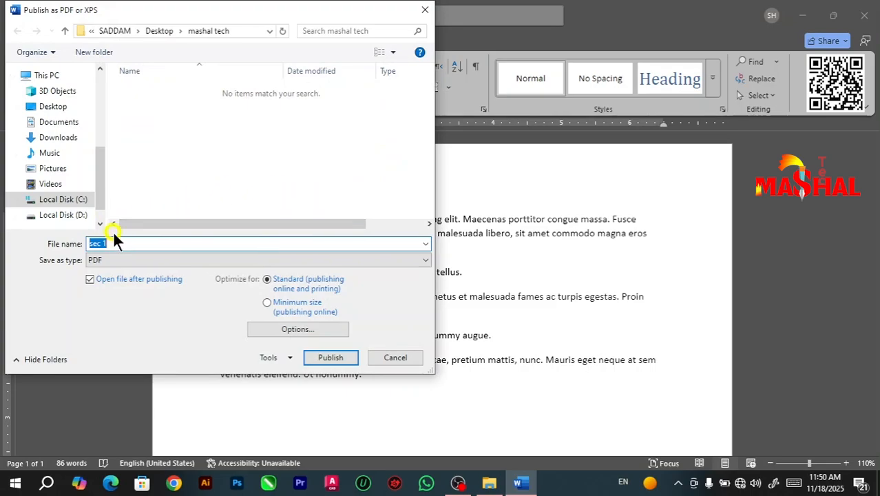
{"action": "type", "text": "pdf 1"}
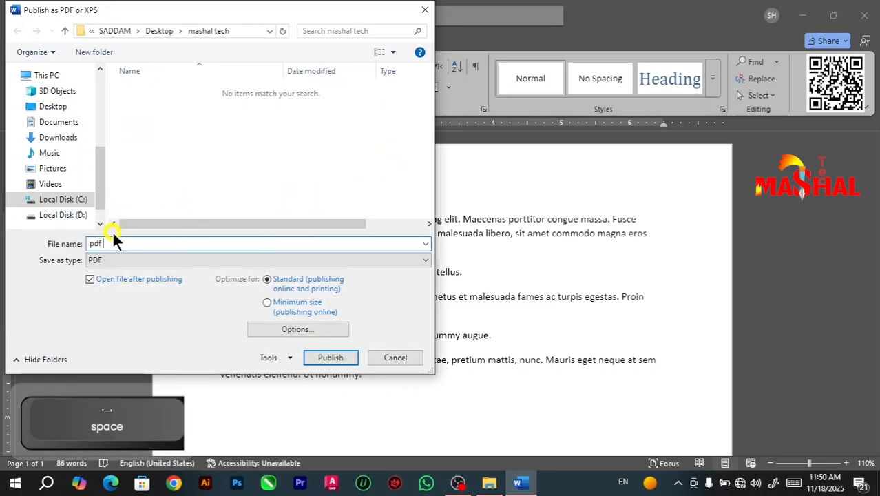
{"action": "left_click", "coordinate": [333, 357]}
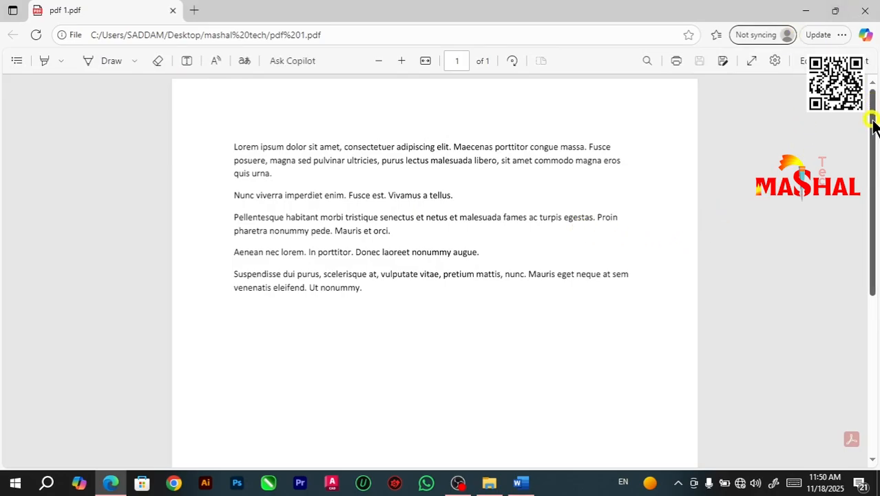
Step: Review the published PDF in Edge and close it, locate pdf 1 in the mashal tech folder, and return to Word
{"action": "mouse_move", "coordinate": [873, 122]}
{"action": "left_mouse_down"}
{"action": "mouse_move", "coordinate": [873, 196]}
{"action": "mouse_move", "coordinate": [873, 113]}
{"action": "left_mouse_up"}
{"action": "left_click", "coordinate": [868, 14]}
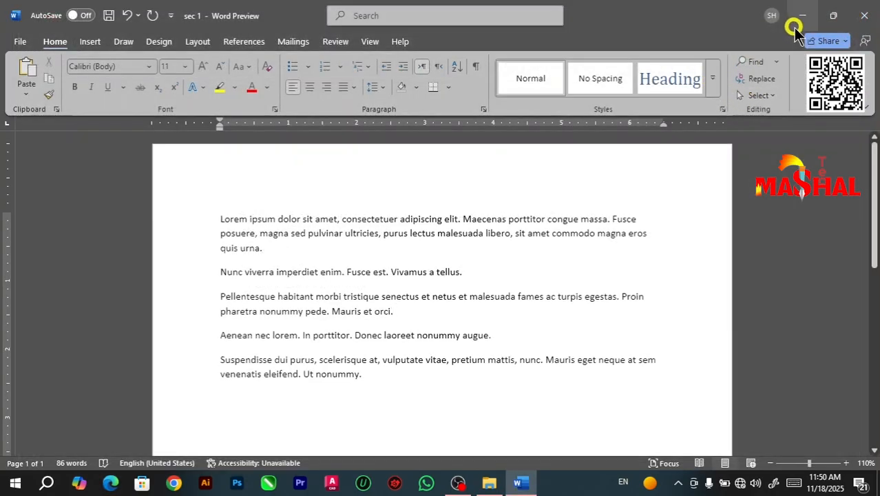
{"action": "left_click", "coordinate": [796, 20]}
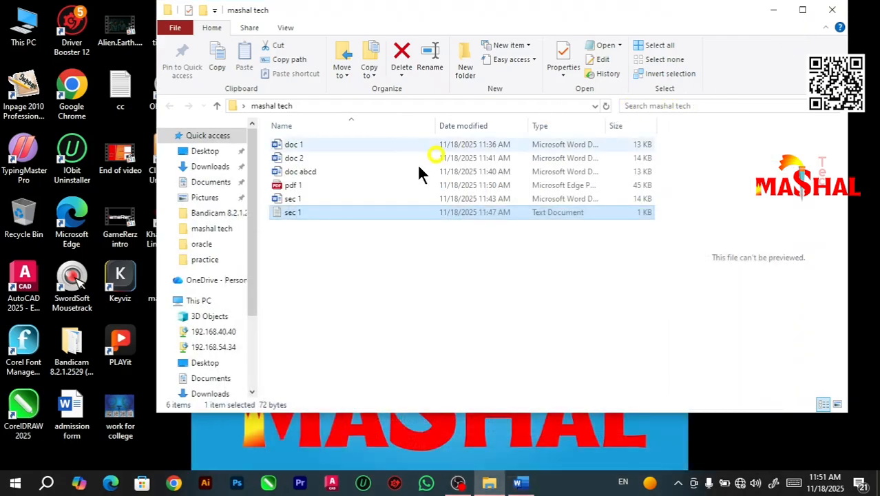
{"action": "left_click", "coordinate": [296, 186]}
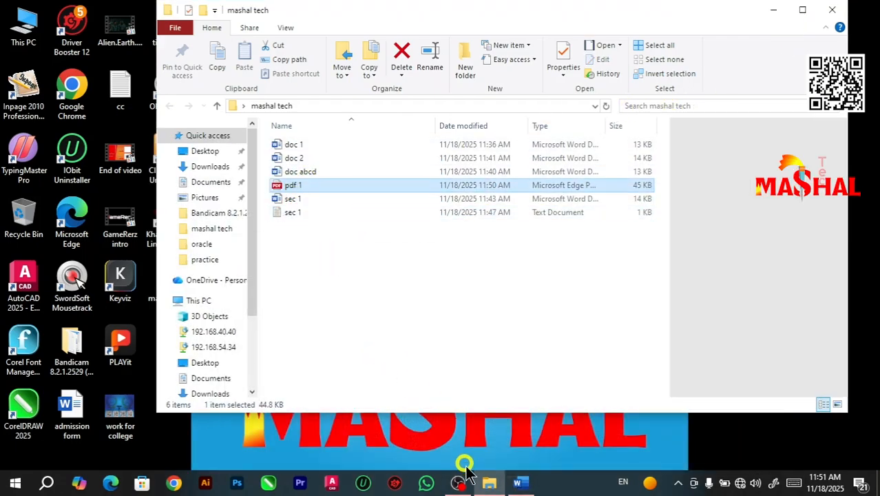
{"action": "left_click", "coordinate": [518, 483]}
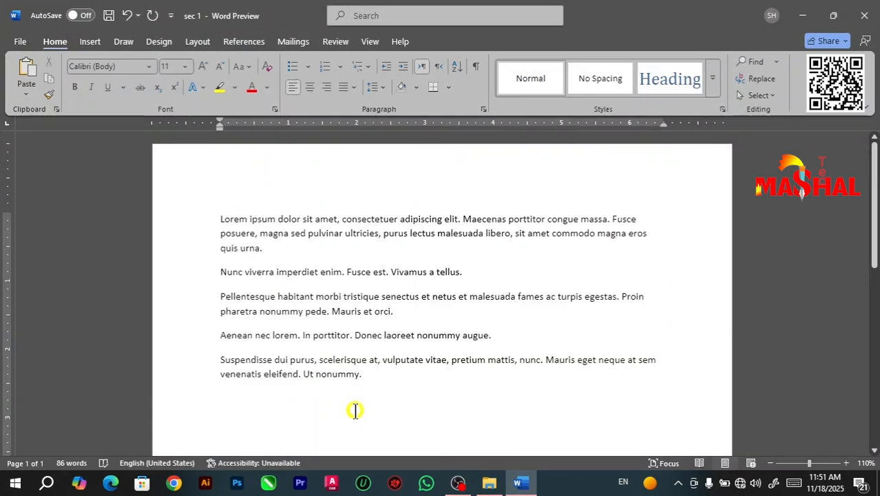
{"action": "mouse_move", "coordinate": [873, 166]}
{"action": "left_mouse_down"}
{"action": "mouse_move", "coordinate": [874, 305]}
{"action": "mouse_move", "coordinate": [873, 166]}
{"action": "left_mouse_up"}
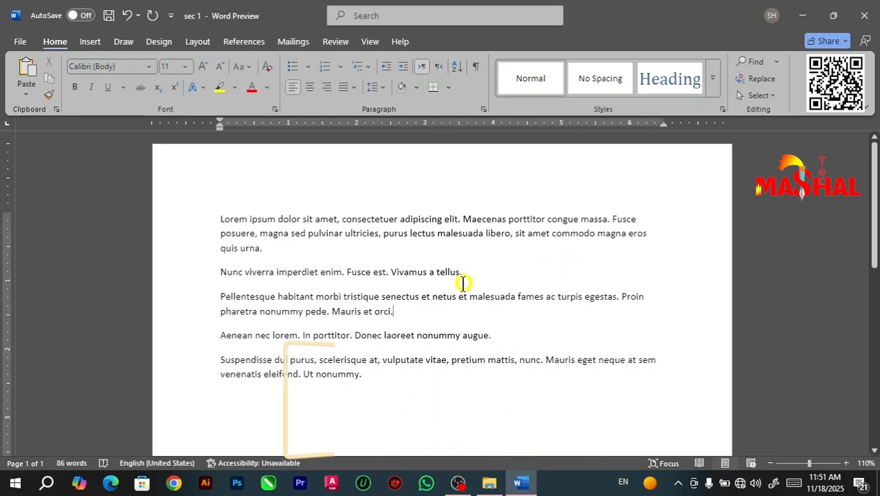
{"action": "left_click_drag", "start_coordinate": [463, 271], "coordinate": [391, 274]}
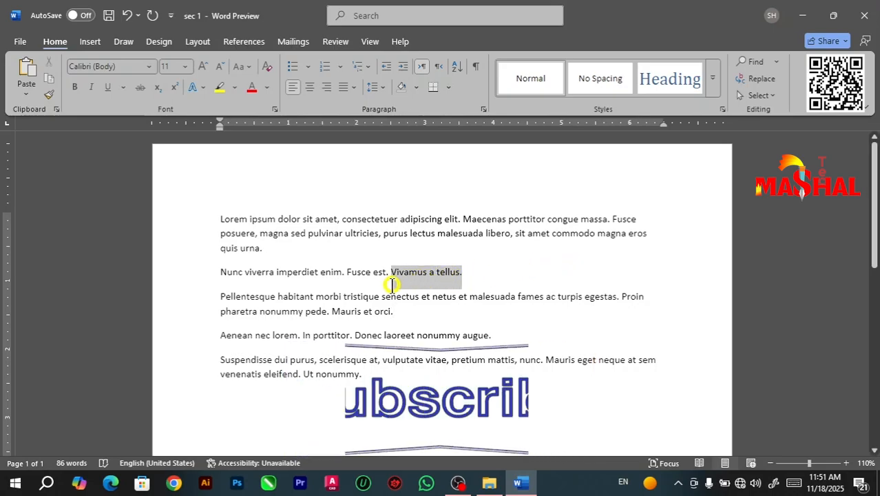
{"action": "left_click", "coordinate": [359, 336]}
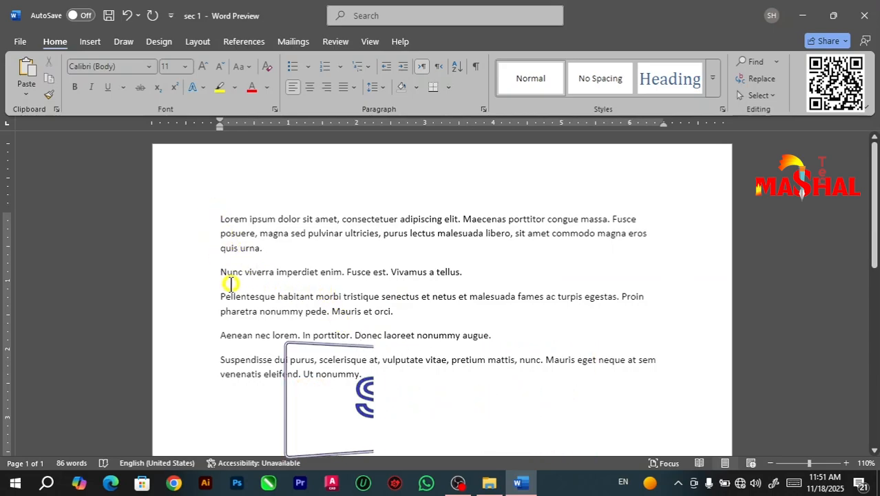
Step: Start saving a copy of the document with the PDF file type and open its publishing options
{"action": "key", "text": "F12"}
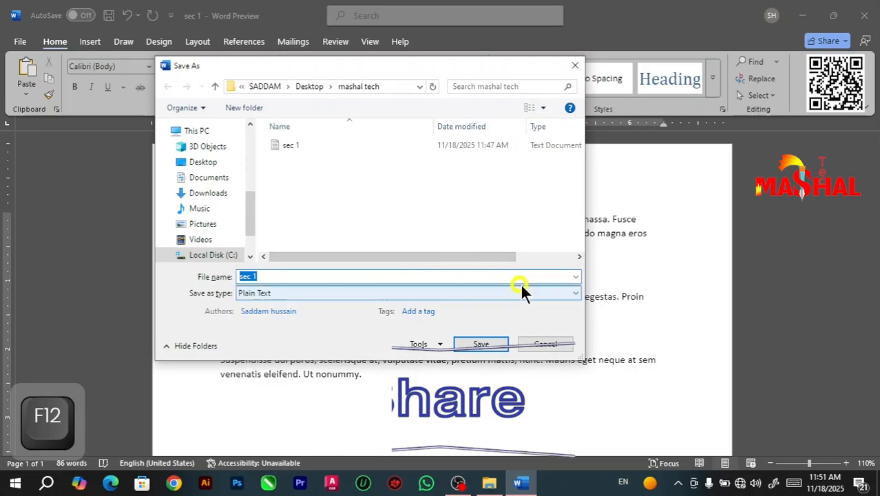
{"action": "left_click", "coordinate": [529, 291]}
{"action": "left_click", "coordinate": [372, 364]}
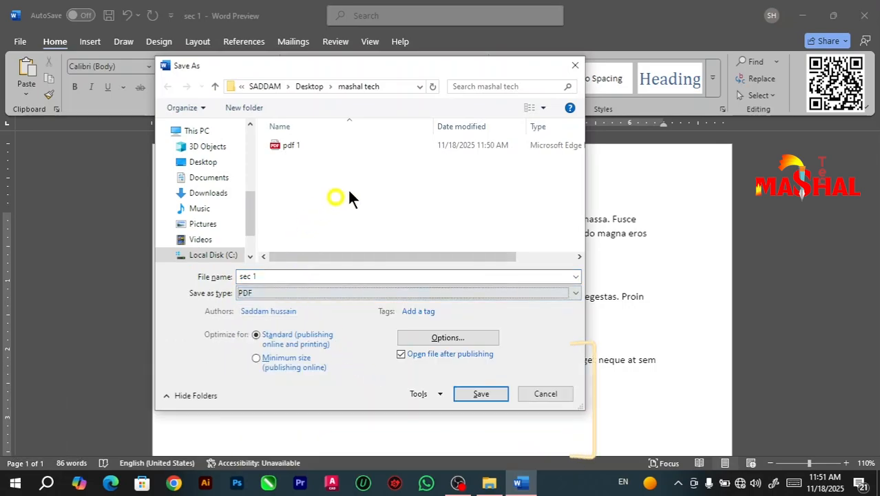
{"action": "left_click", "coordinate": [451, 338]}
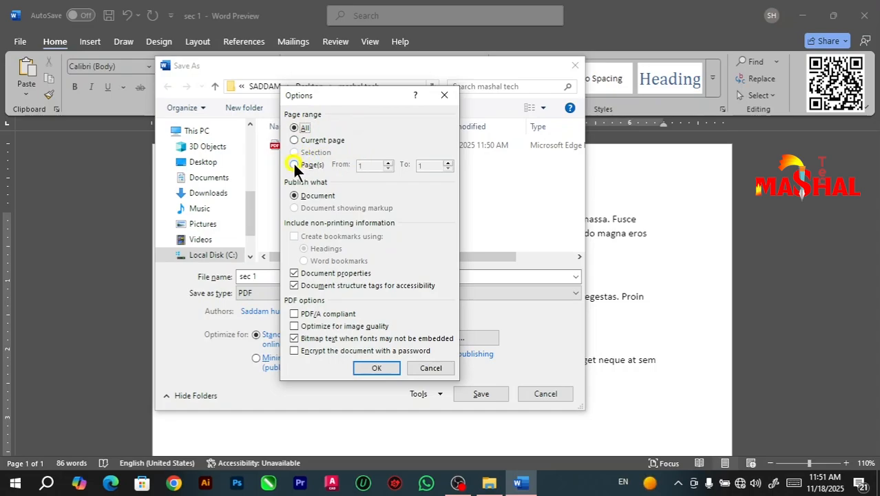
Step: Try the Current page and Page(s) ranges and Optimize for image quality, restoring the range to All and the optimization to off
{"action": "left_click", "coordinate": [300, 139]}
{"action": "left_click", "coordinate": [295, 166]}
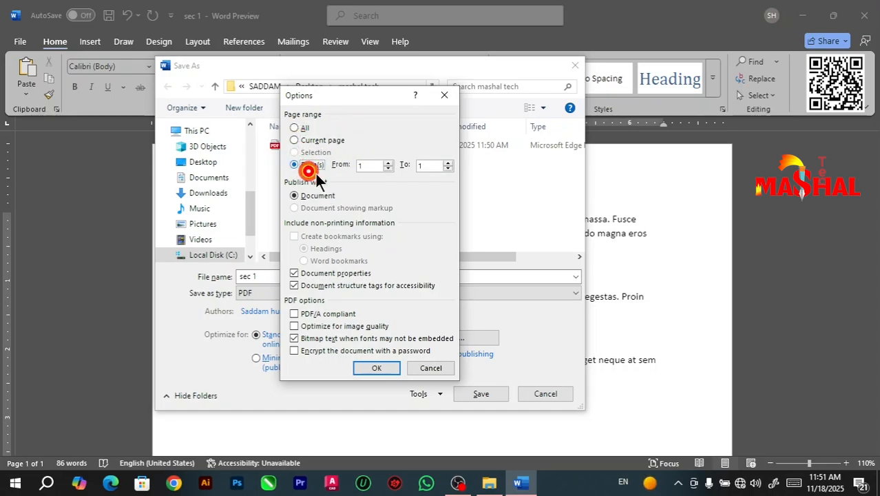
{"action": "left_click", "coordinate": [294, 128]}
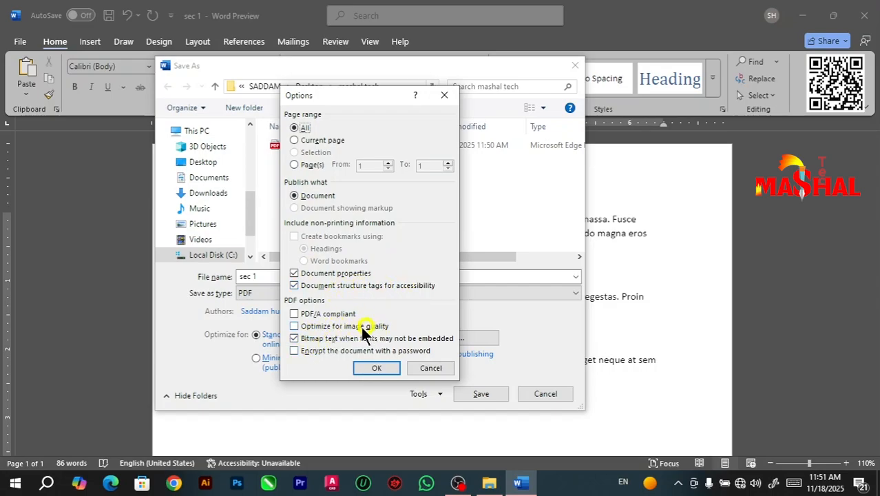
{"action": "left_click", "coordinate": [296, 325]}
{"action": "left_click", "coordinate": [294, 325]}
Step: Enable Encrypt the document with a password in the PDF options and accept the options
{"action": "left_click", "coordinate": [303, 351]}
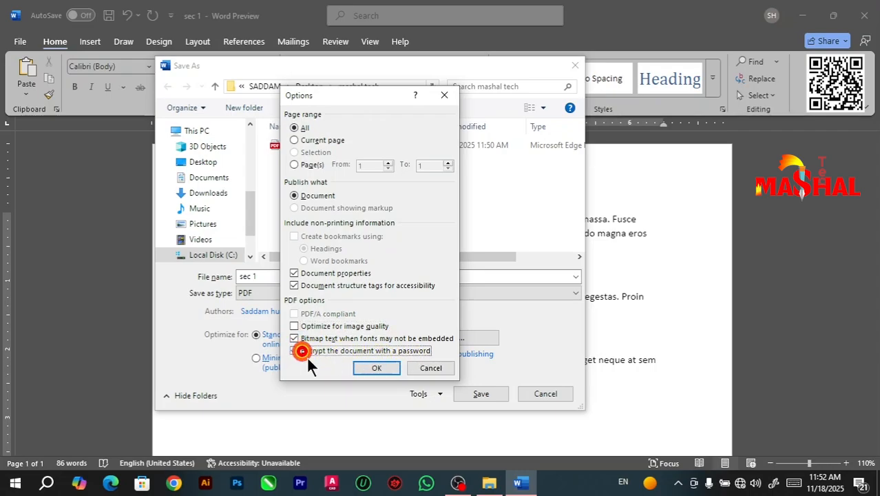
{"action": "left_click", "coordinate": [362, 365]}
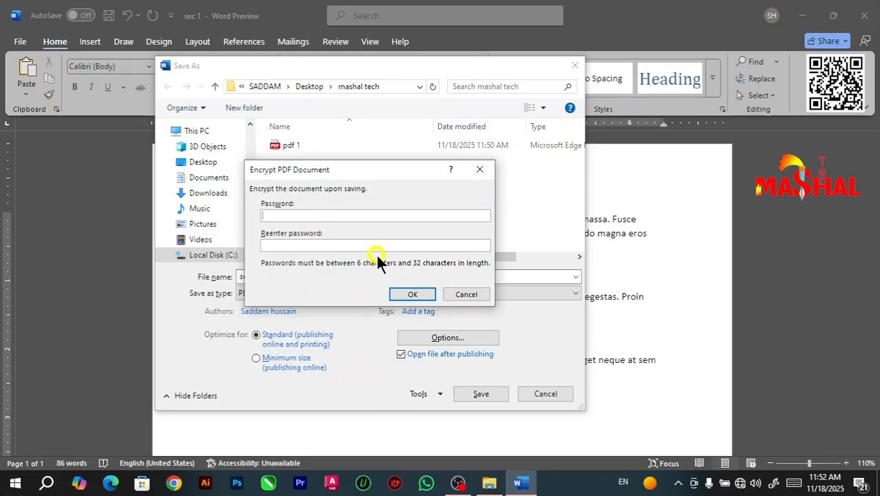
Step: Try to encrypt the PDF with a three-character password, filling in both password fields, and dismiss the message
{"action": "type", "text": "22"}
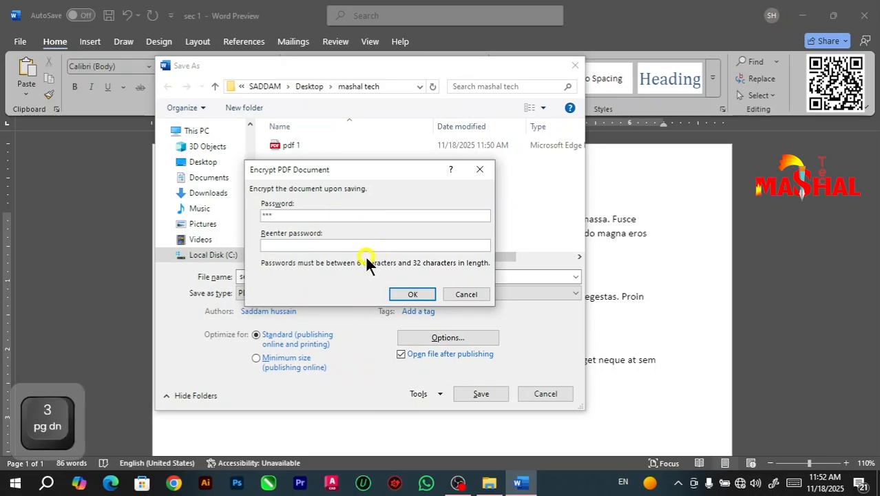
{"action": "left_click", "coordinate": [334, 247]}
{"action": "type", "text": "333"}
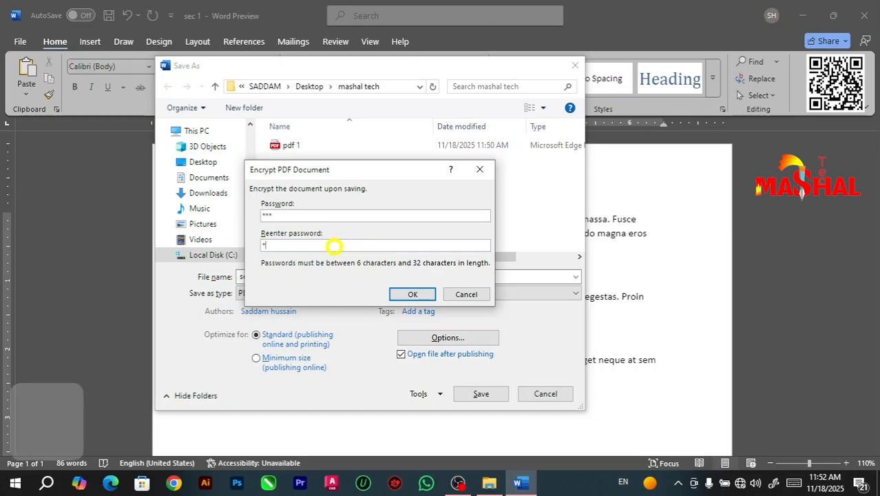
{"action": "left_click", "coordinate": [421, 296]}
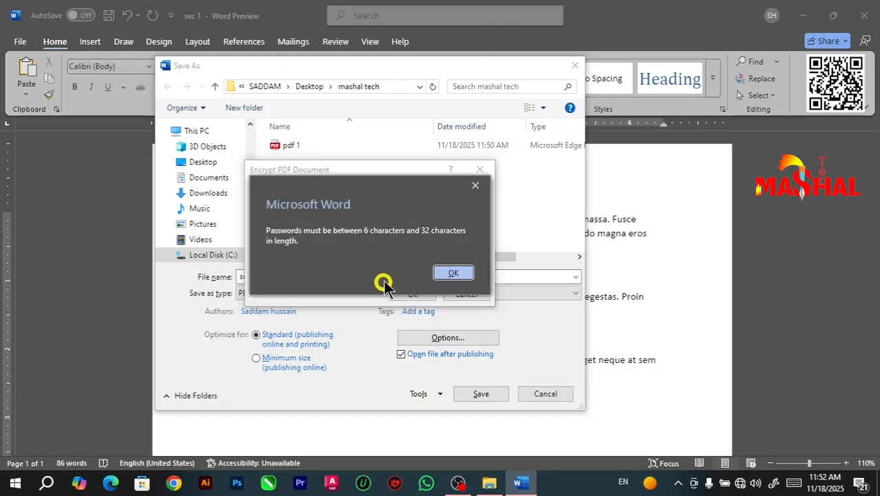
{"action": "left_click", "coordinate": [475, 185]}
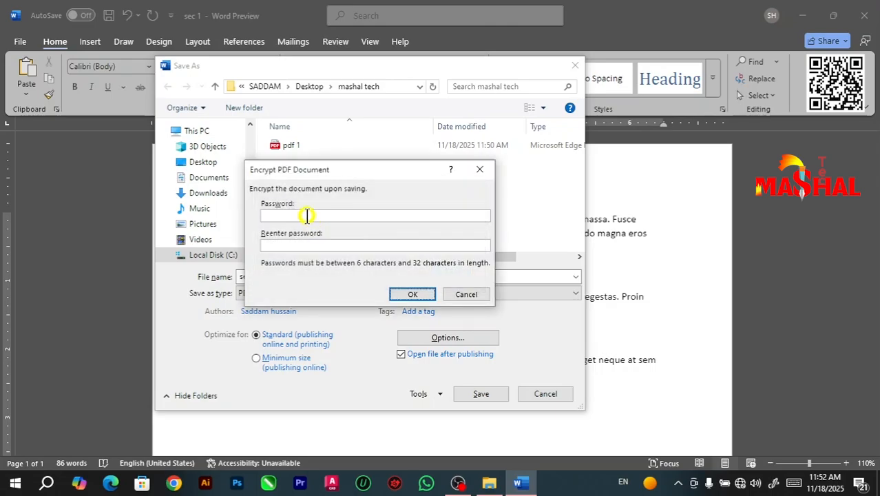
Step: Enter and re-enter a six-character encryption password, and save the PDF as sec 1 in the mashal tech folder
{"action": "left_click", "coordinate": [310, 216]}
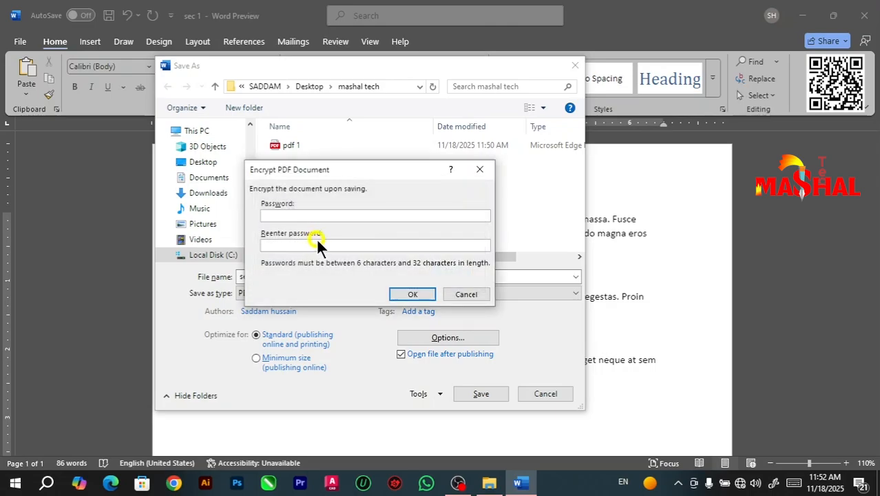
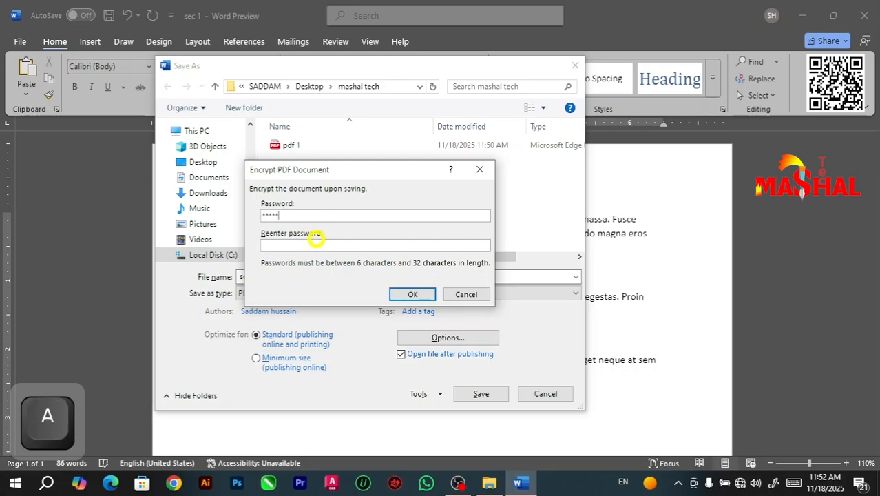
{"action": "key", "text": "Tab"}
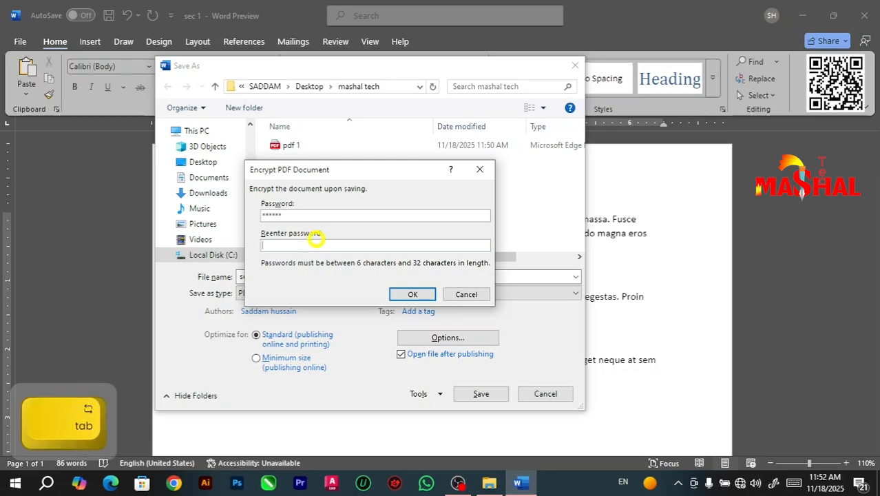
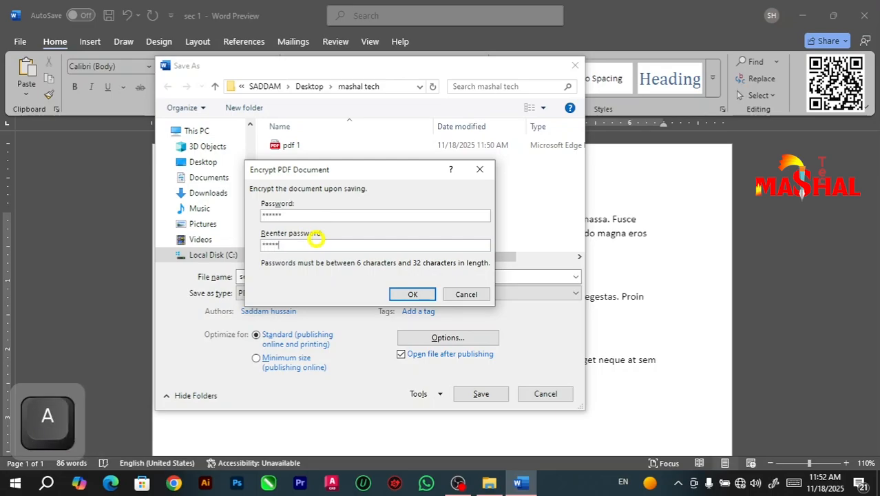
{"action": "left_click", "coordinate": [412, 294]}
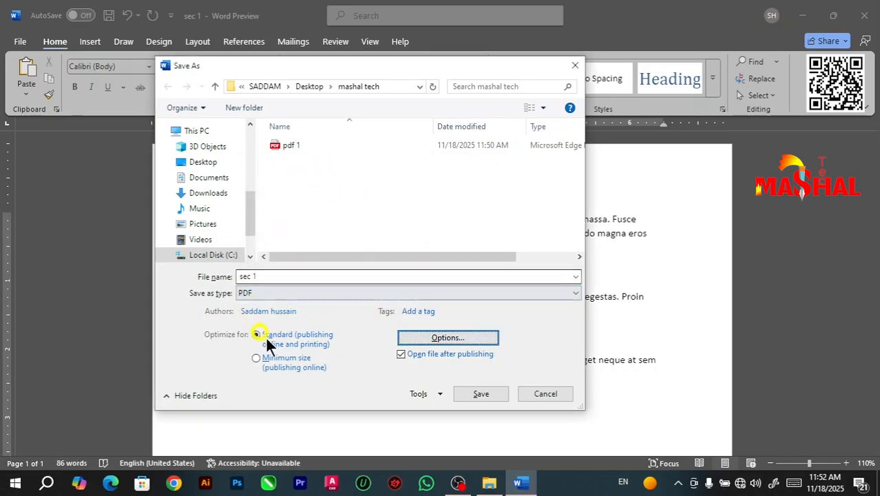
{"action": "left_click", "coordinate": [488, 393]}
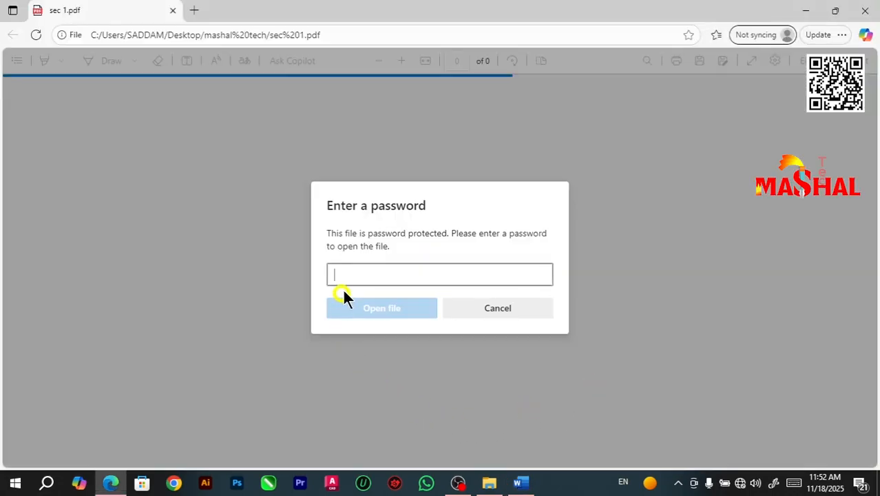
Step: Cancel the password prompt and close Edge, and compare the previews of the sec 1 and pdf 1 PDFs in the mashal tech folder
{"action": "left_click", "coordinate": [530, 311]}
{"action": "left_click", "coordinate": [865, 10]}
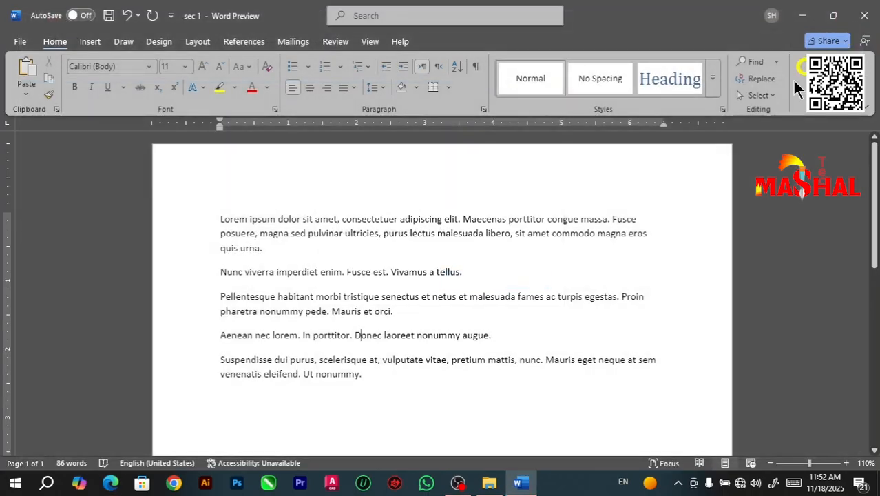
{"action": "left_click", "coordinate": [802, 14]}
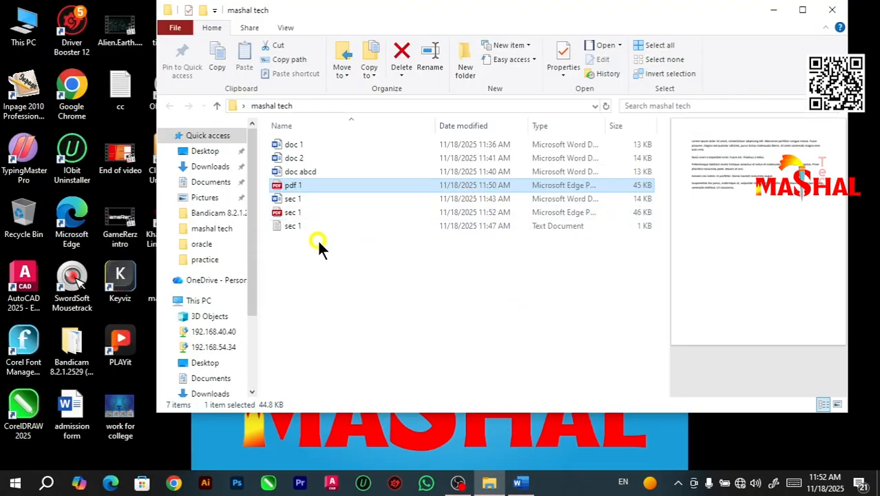
{"action": "left_click", "coordinate": [308, 256]}
{"action": "left_click", "coordinate": [300, 212]}
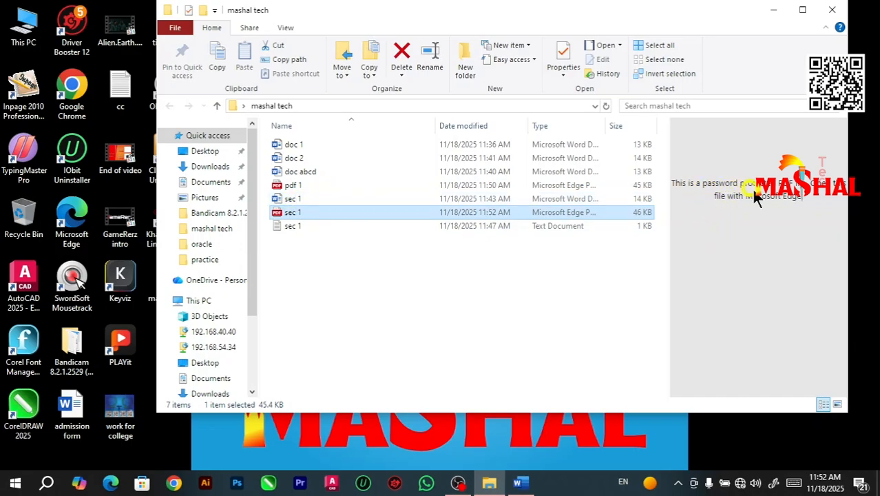
{"action": "left_click", "coordinate": [284, 185]}
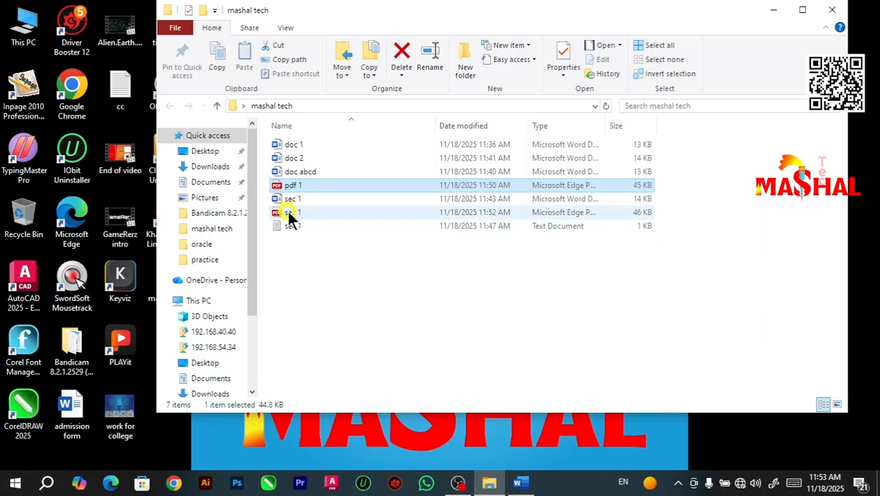
{"action": "left_click", "coordinate": [290, 215]}
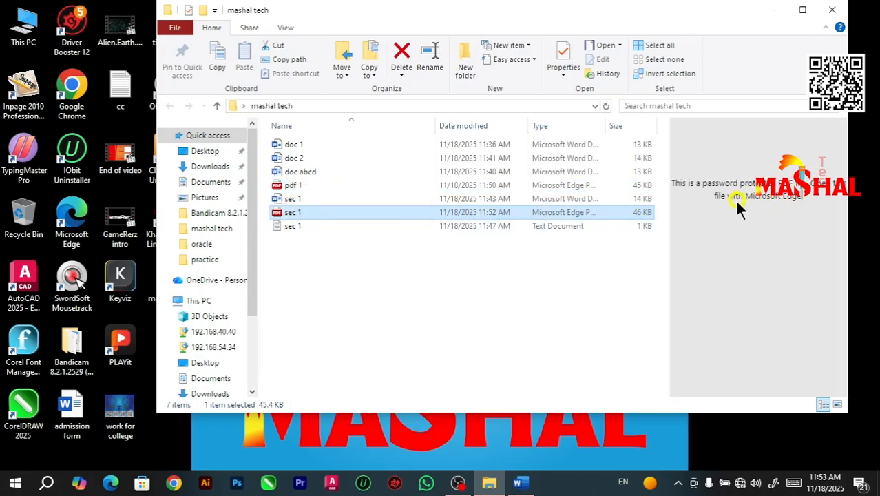
Step: Open the protected sec 1 PDF by entering its document password, view its contents, and close it to return to Word
{"action": "double_click", "coordinate": [304, 212]}
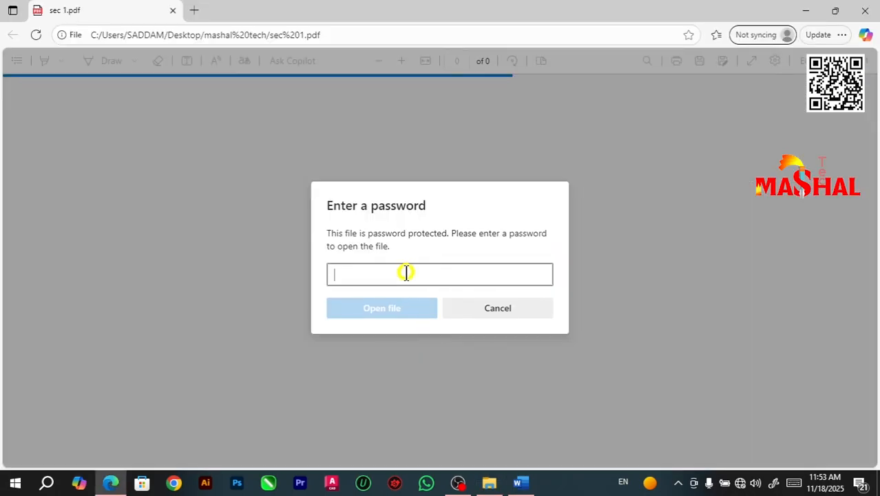
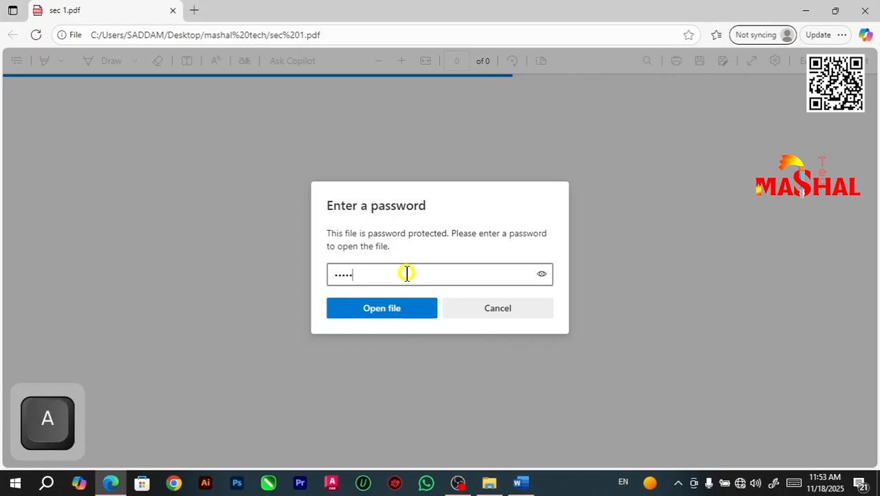
{"action": "left_click", "coordinate": [382, 307]}
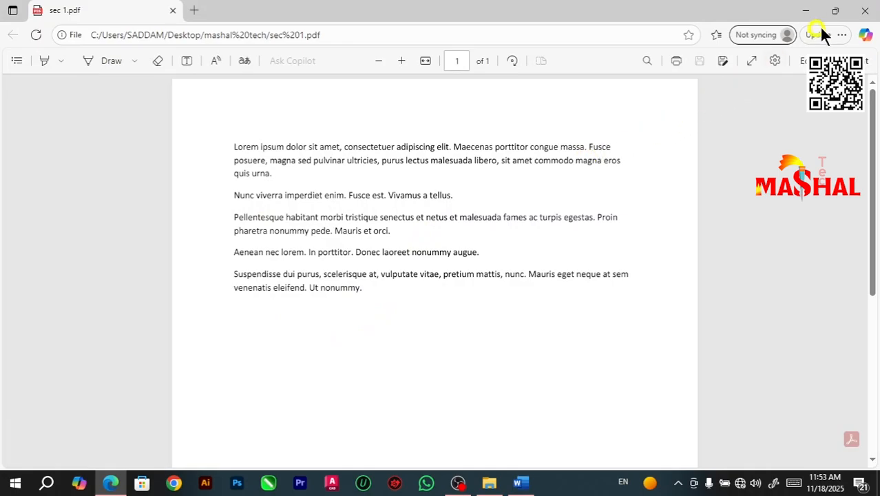
{"action": "left_click", "coordinate": [866, 12]}
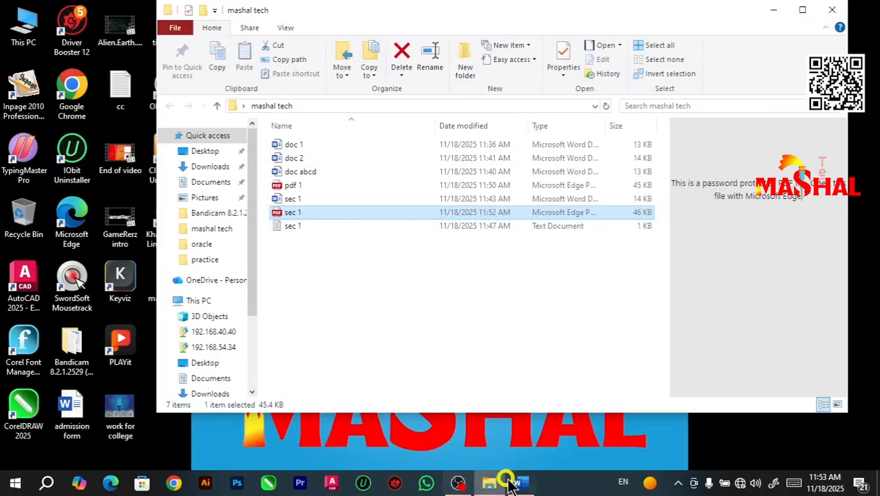
{"action": "left_click", "coordinate": [522, 484]}
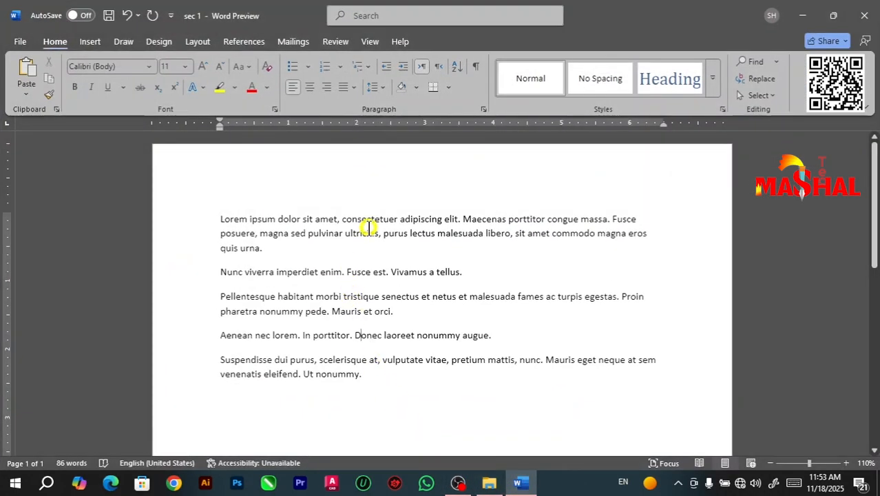